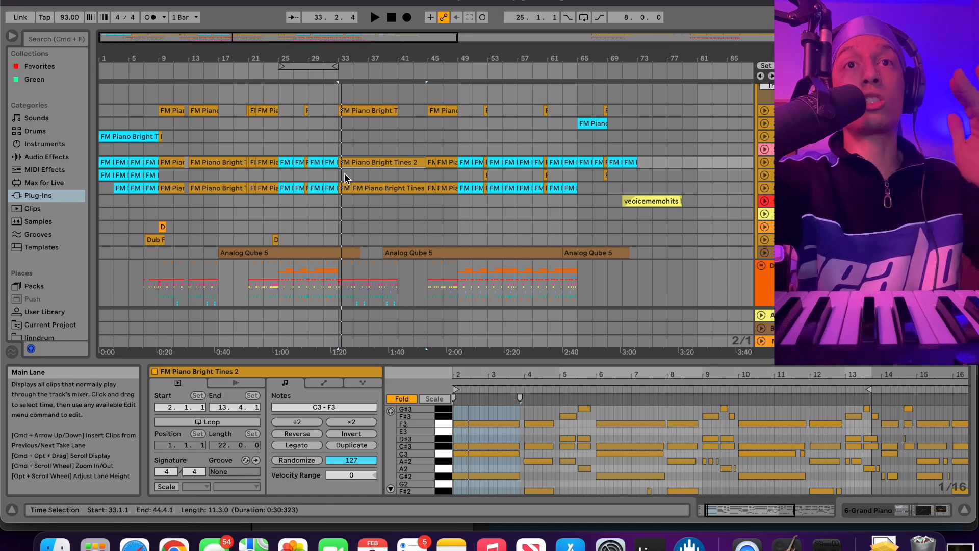
Unfold the main FM Piano Bright Tines track and play the arrangement from bar 33
{"action": "scroll", "coordinate": [357, 186], "scroll_direction": "down", "scroll_amount": 5}
{"action": "scroll", "coordinate": [357, 186], "scroll_direction": "up", "scroll_amount": 7}
{"action": "scroll", "coordinate": [356, 185], "scroll_direction": "down", "scroll_amount": 4}
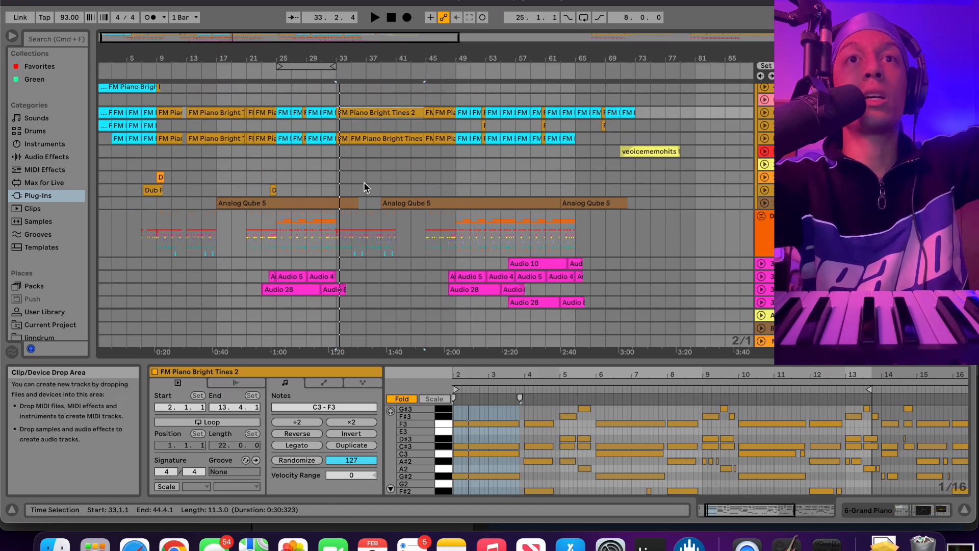
{"action": "left_click", "coordinate": [764, 113]}
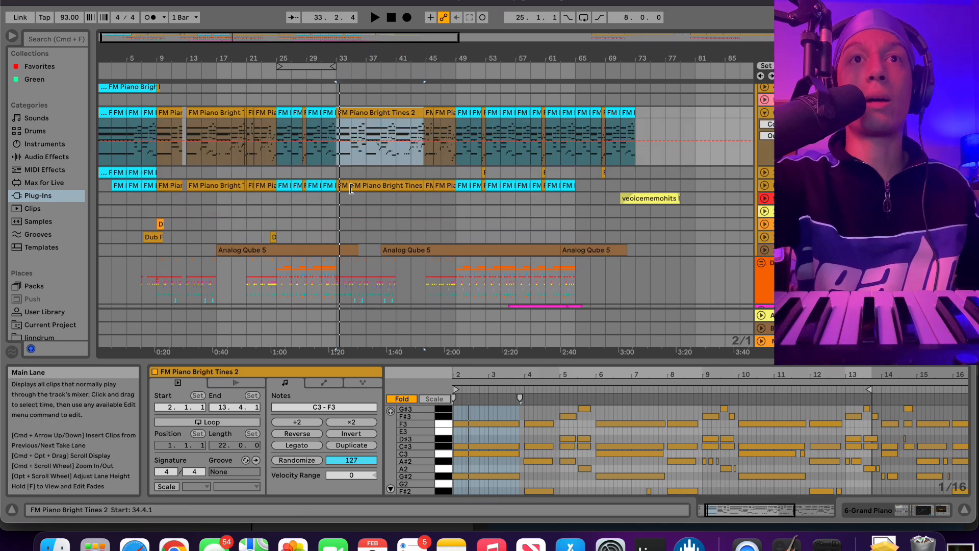
{"action": "key", "text": "space"}
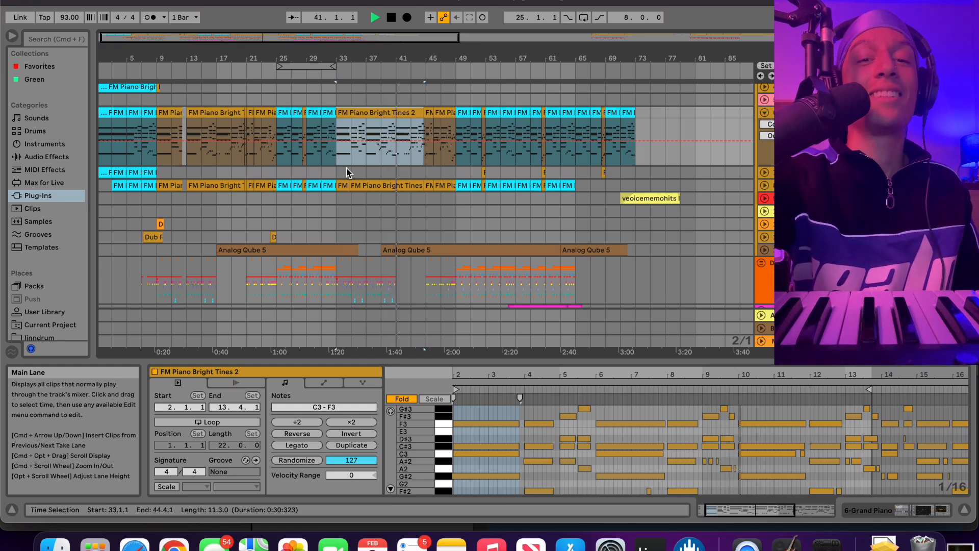
{"action": "key", "text": "space"}
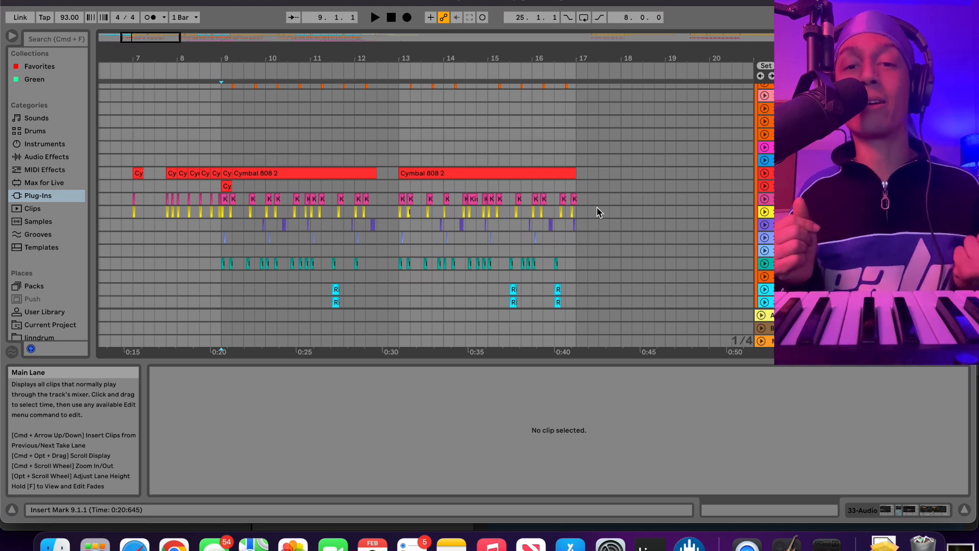
Look over the piano and drum tracks and play the arrangement from bar 9
{"action": "scroll", "coordinate": [589, 179], "scroll_direction": "up", "scroll_amount": 10}
{"action": "scroll", "coordinate": [589, 180], "scroll_direction": "left", "scroll_amount": 3}
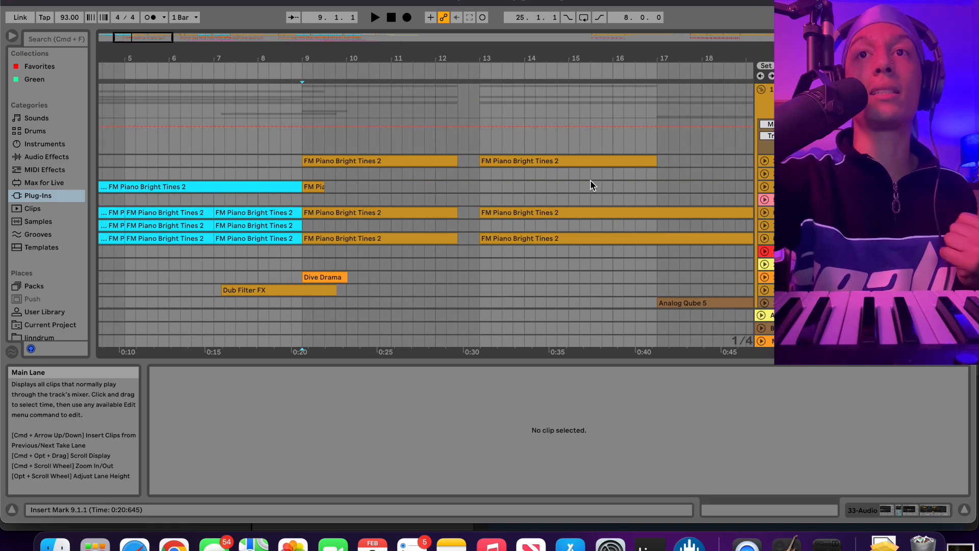
{"action": "scroll", "coordinate": [590, 180], "scroll_direction": "down", "scroll_amount": 15}
{"action": "scroll", "coordinate": [590, 180], "scroll_direction": "right", "scroll_amount": 2}
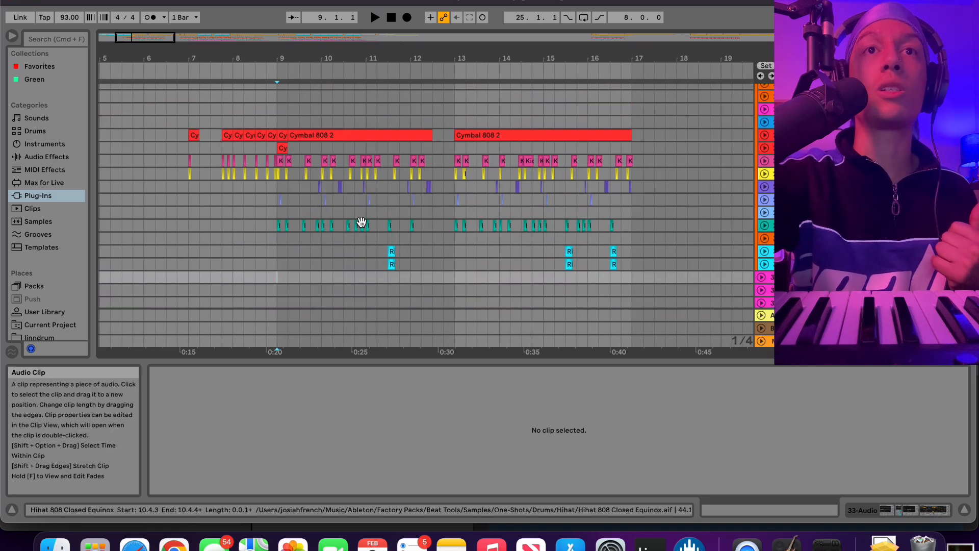
{"action": "scroll", "coordinate": [361, 221], "scroll_direction": "down", "scroll_amount": 2}
{"action": "scroll", "coordinate": [361, 221], "scroll_direction": "right", "scroll_amount": 1}
{"action": "key", "text": "space"}
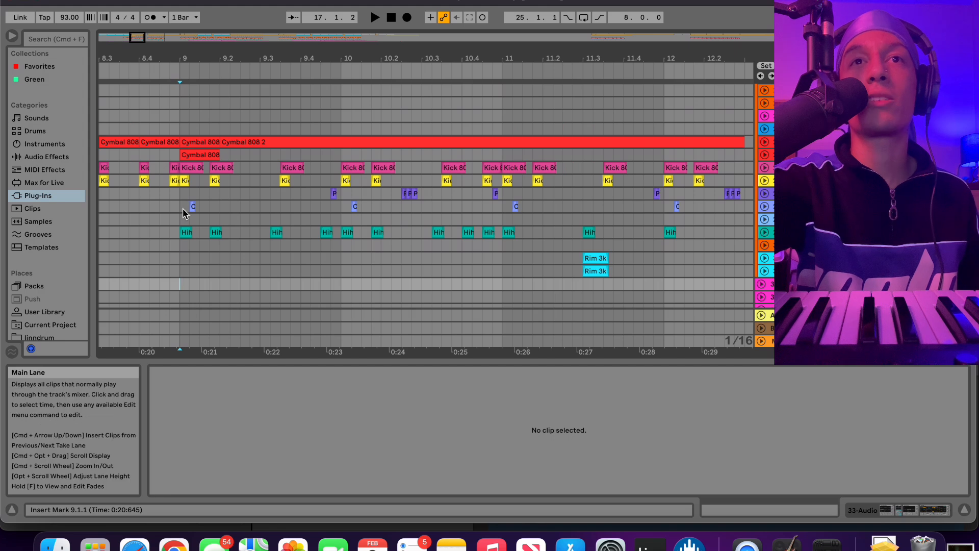
Place the insert marker at 9.1.1 on the clave track and play the drum pattern from there
{"action": "scroll", "coordinate": [182, 209], "scroll_direction": "right", "scroll_amount": 1}
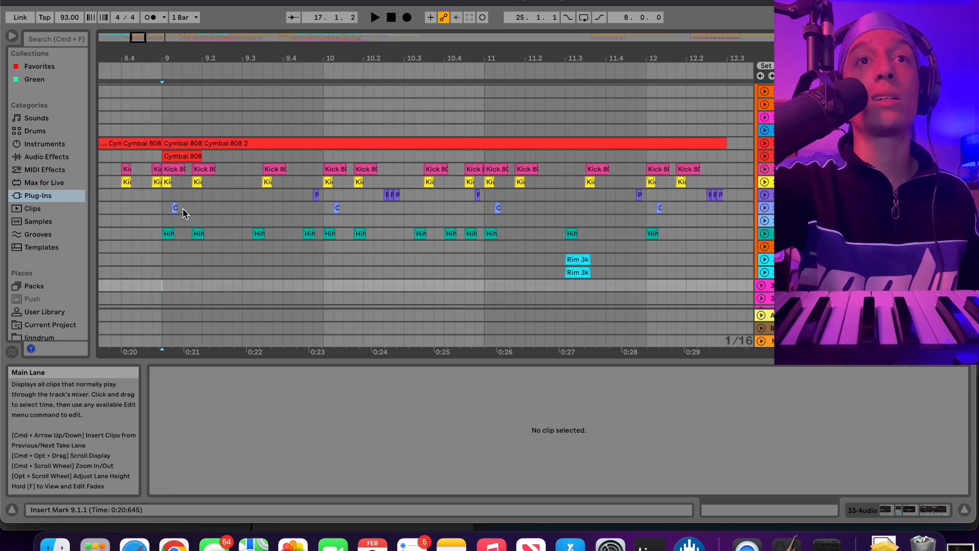
{"action": "left_click", "coordinate": [161, 209]}
{"action": "scroll", "coordinate": [161, 209], "scroll_direction": "right", "scroll_amount": 1}
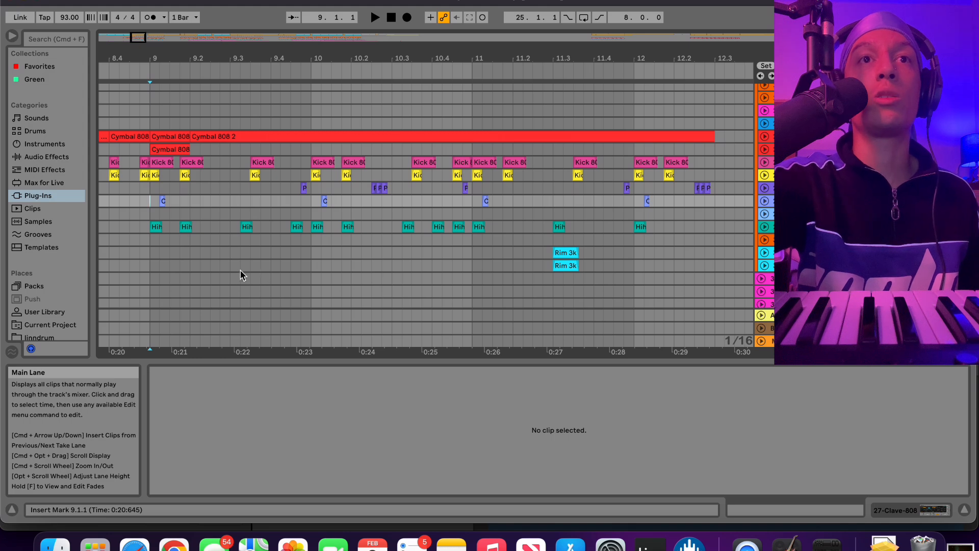
{"action": "key", "text": "space"}
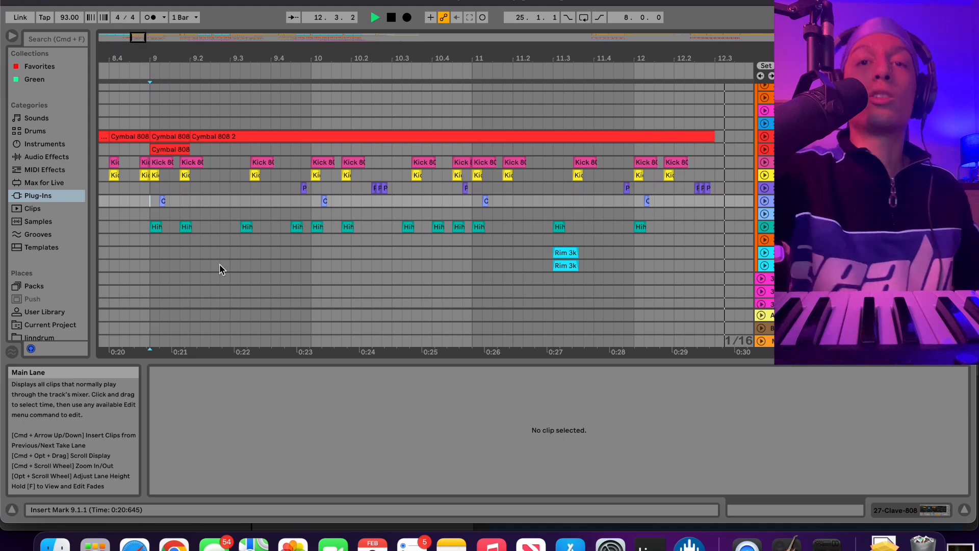
{"action": "key", "text": "space"}
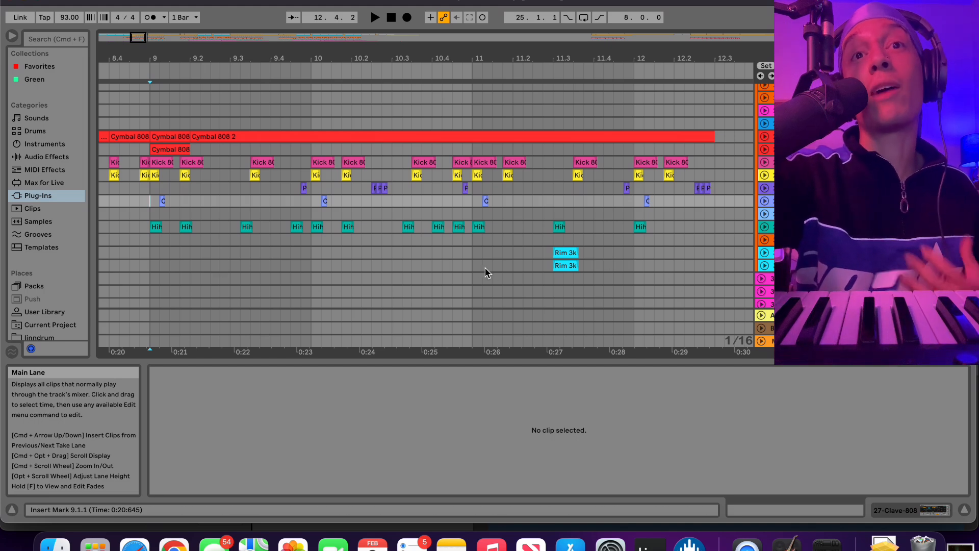
Place the insert marker at 10.4.4 on the lower rim track and repeatedly play the passage containing the rim hits
{"action": "left_click", "coordinate": [464, 263]}
{"action": "key", "text": "space"}
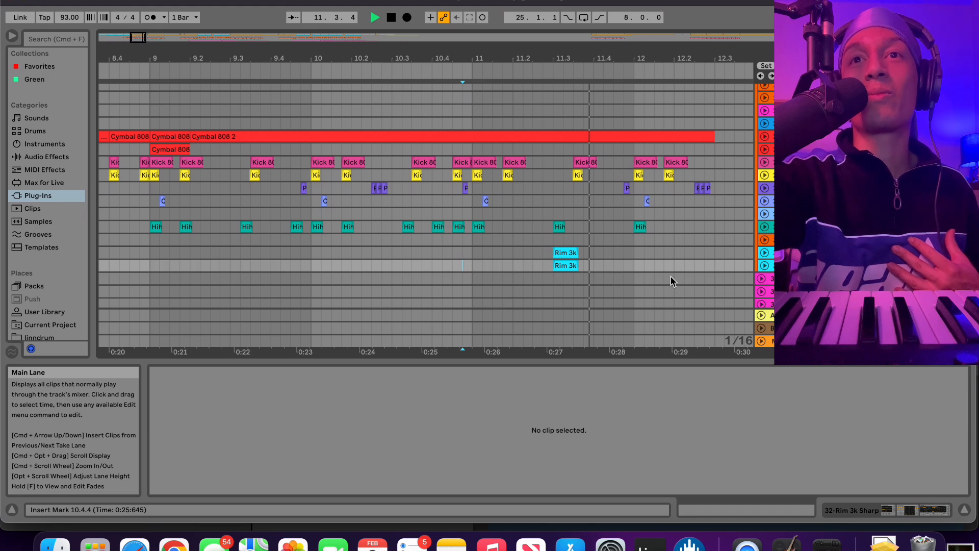
{"action": "key", "text": "space"}
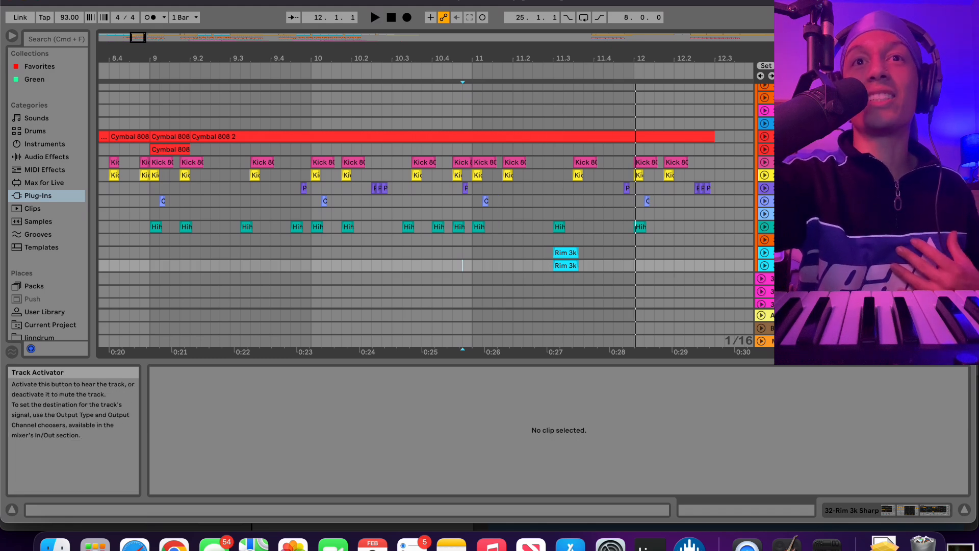
{"action": "key", "text": "space"}
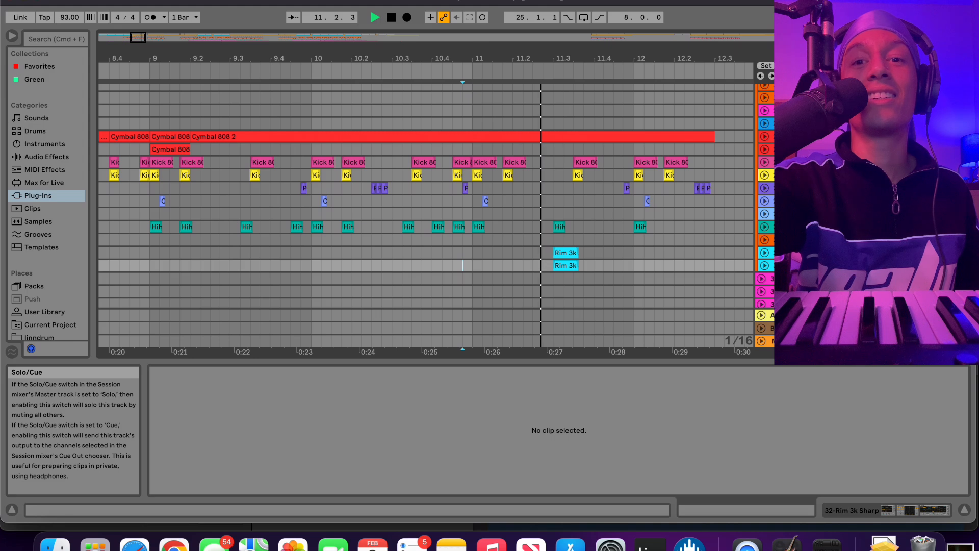
{"action": "key", "text": "space"}
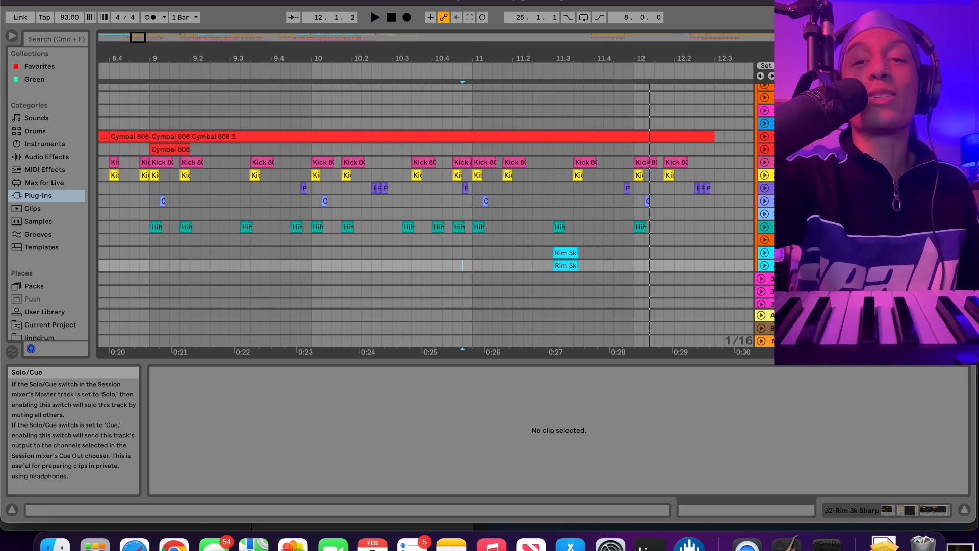
{"action": "key", "text": "space"}
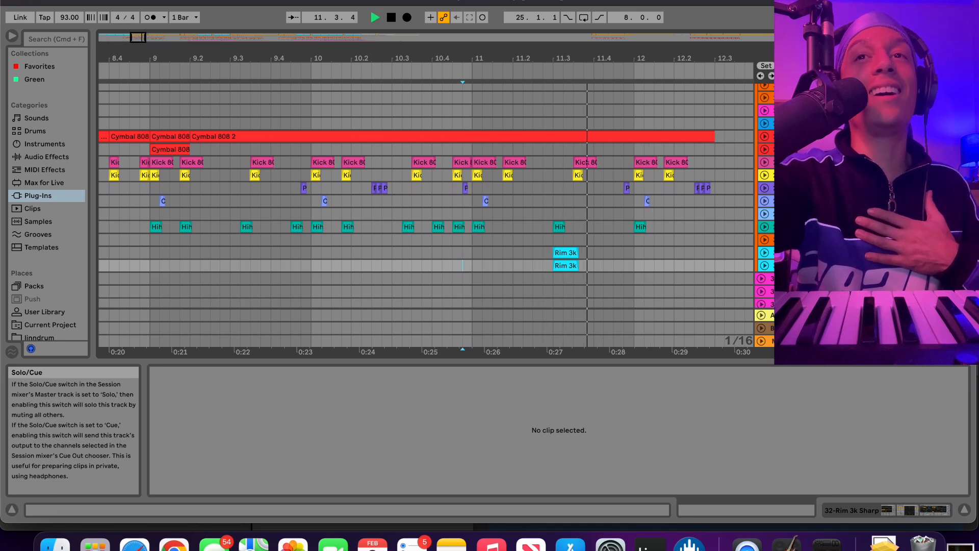
{"action": "key", "text": "space"}
Show the upper Rim 3k Sharp track's device chain and unfold both rim tracks
{"action": "double_click", "coordinate": [796, 253]}
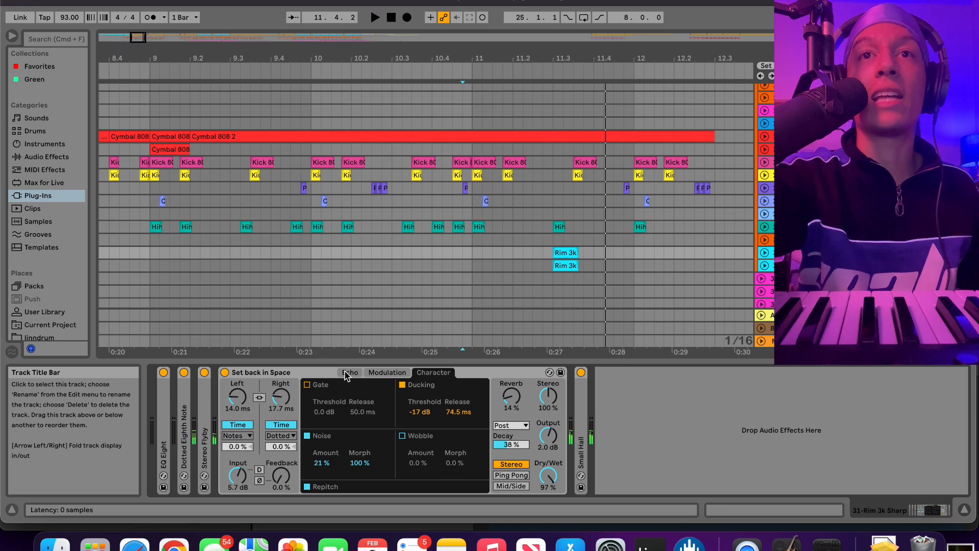
{"action": "left_click", "coordinate": [764, 255]}
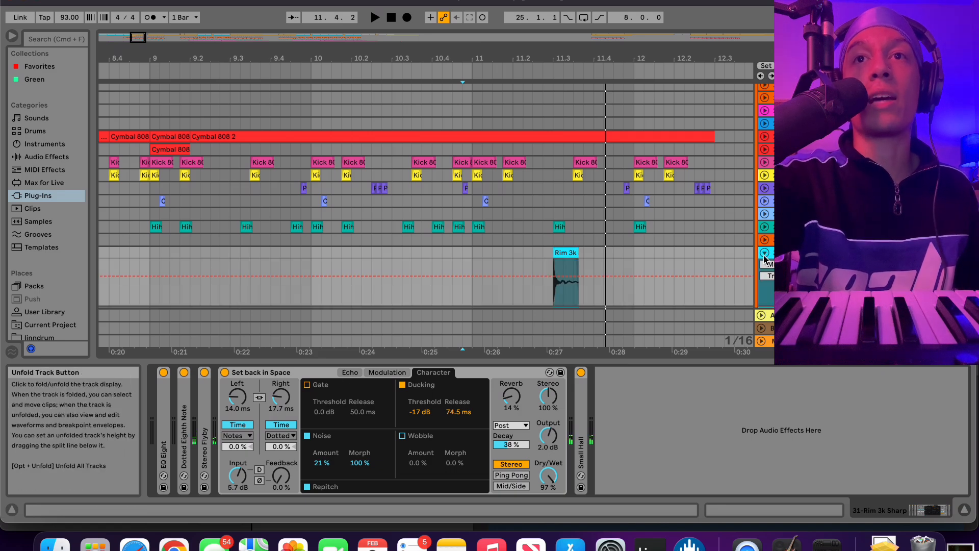
{"action": "scroll", "coordinate": [665, 269], "scroll_direction": "down", "scroll_amount": 5}
{"action": "left_click", "coordinate": [764, 205]}
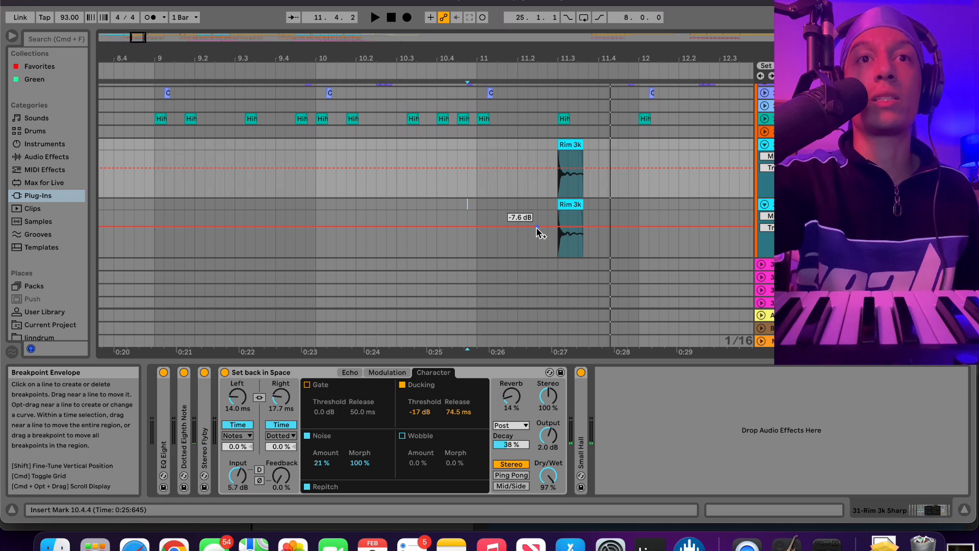
Expand the EQ Eight, Dotted Eighth Note and Stereo Flyby devices and show the delay's Dry/Wet automation on the upper rim track
{"action": "double_click", "coordinate": [163, 418]}
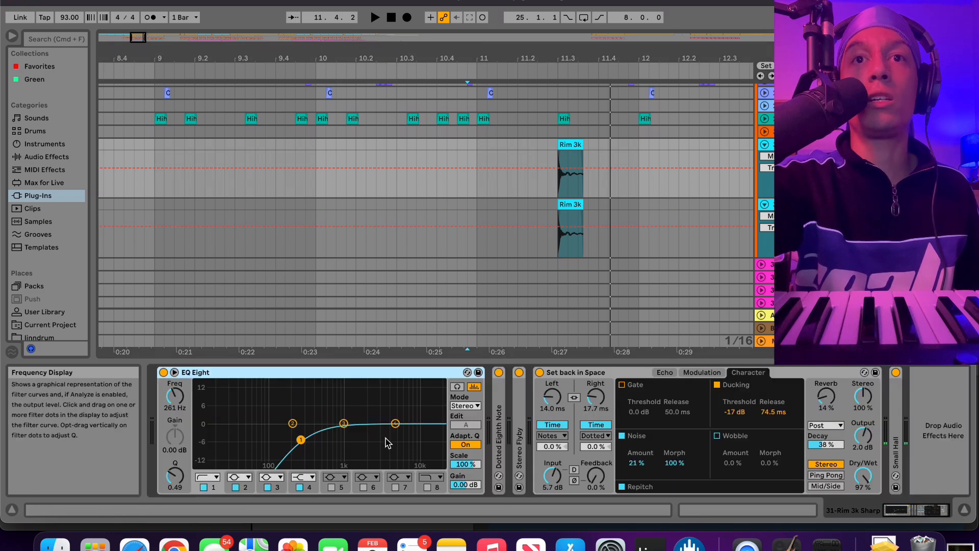
{"action": "double_click", "coordinate": [499, 433]}
{"action": "scroll", "coordinate": [543, 448], "scroll_direction": "right", "scroll_amount": 5}
{"action": "scroll", "coordinate": [541, 447], "scroll_direction": "right", "scroll_amount": 5}
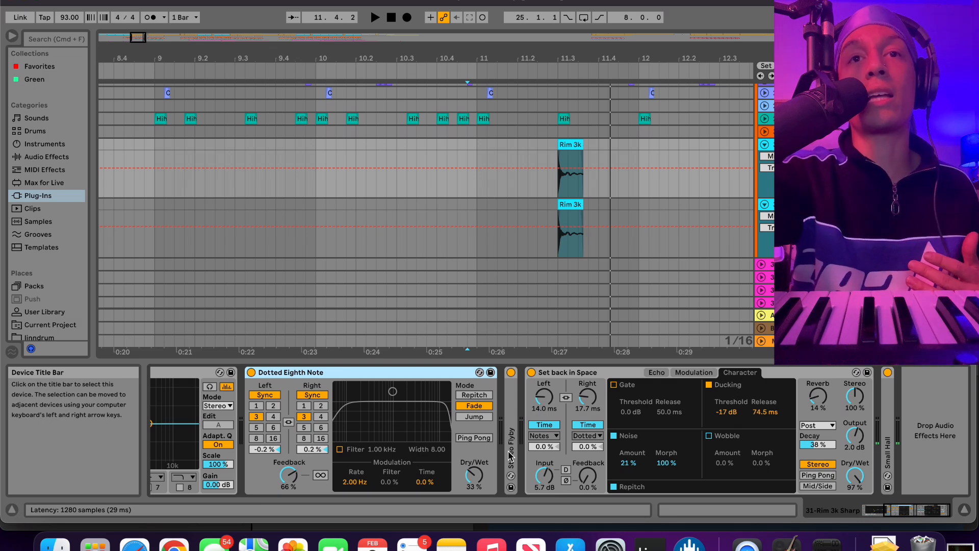
{"action": "left_click", "coordinate": [475, 476]}
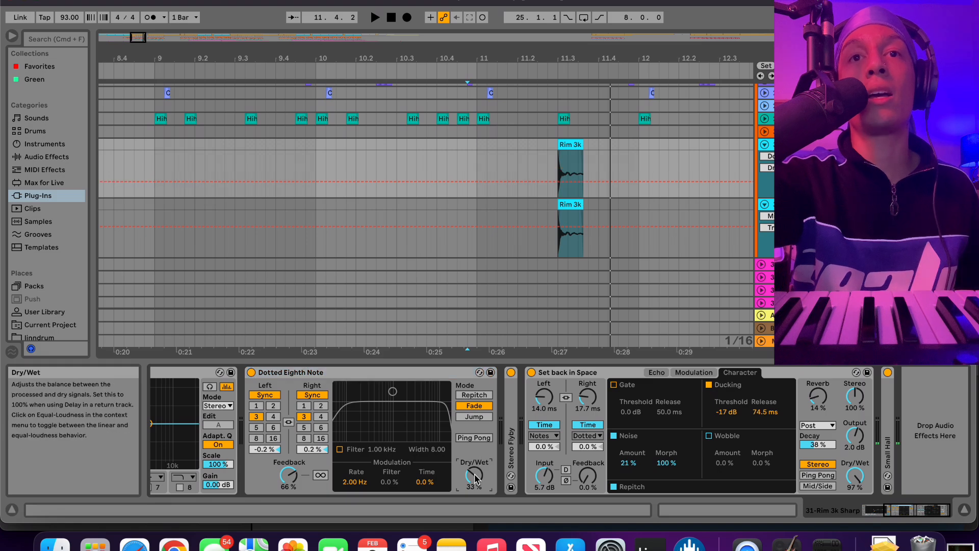
{"action": "double_click", "coordinate": [508, 446]}
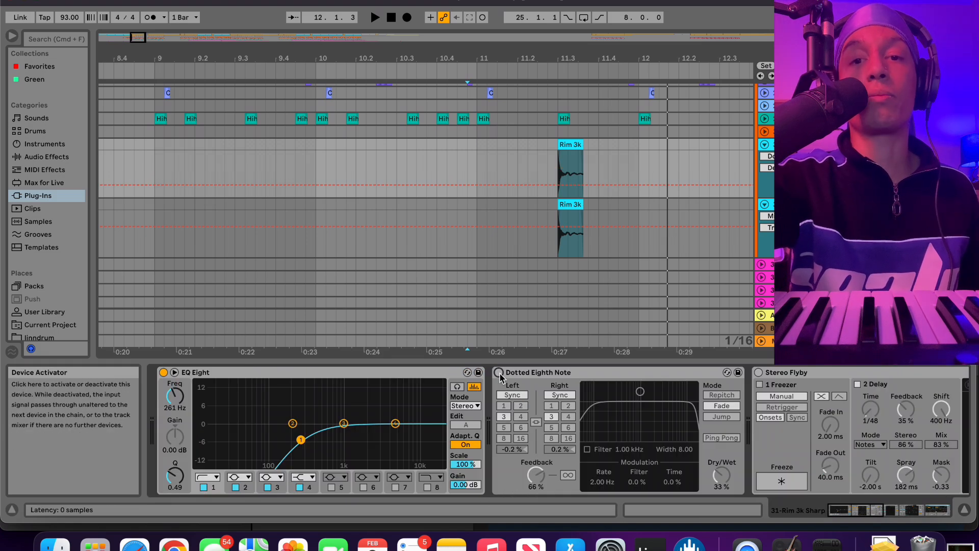
Play the rim hit from 11.3.1 before and after switching on the Dotted Eighth Note delay
{"action": "left_click", "coordinate": [560, 175]}
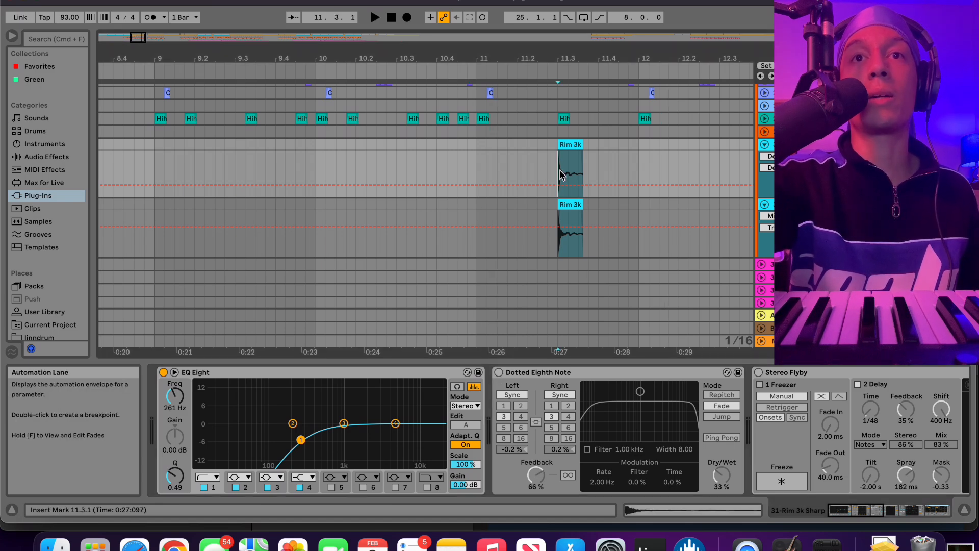
{"action": "key", "text": "space"}
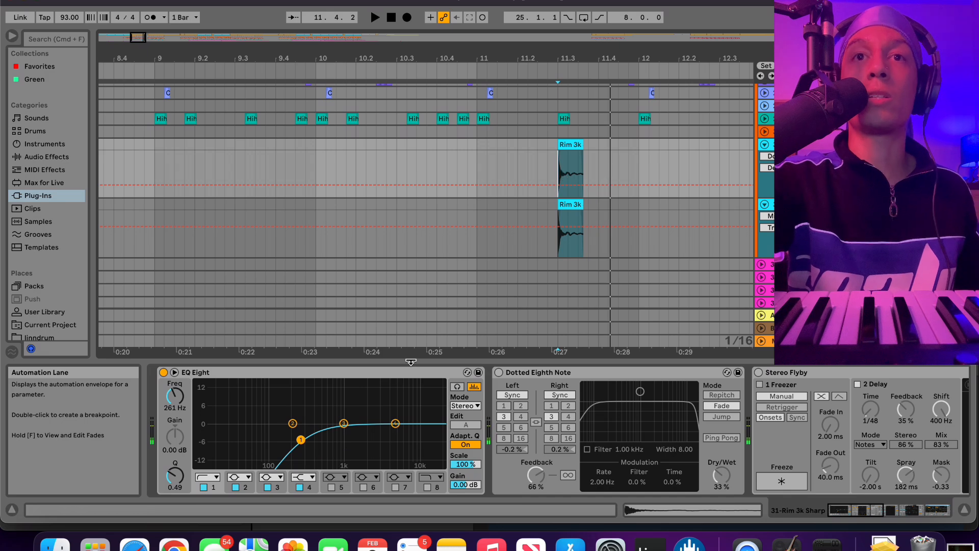
{"action": "left_click", "coordinate": [498, 373]}
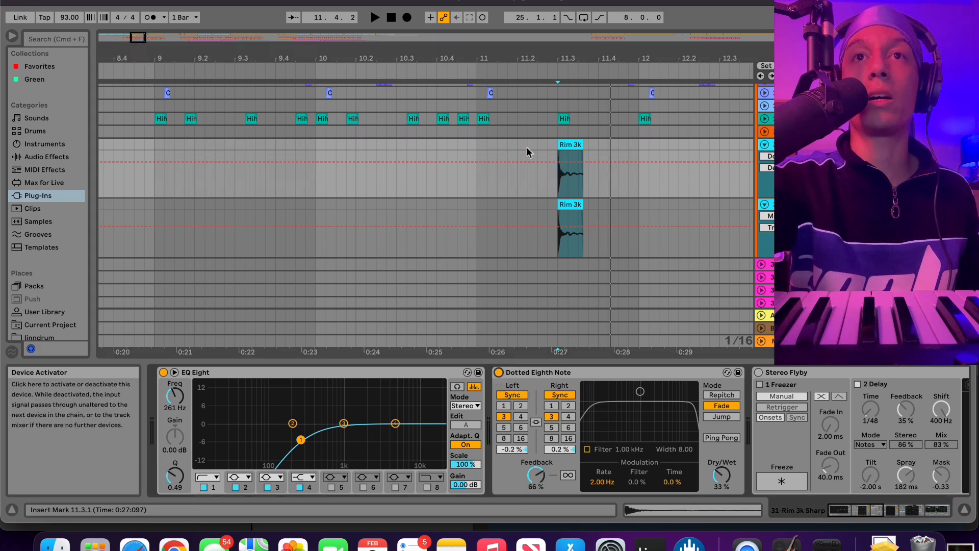
{"action": "key", "text": "space"}
{"action": "key", "text": "space"}
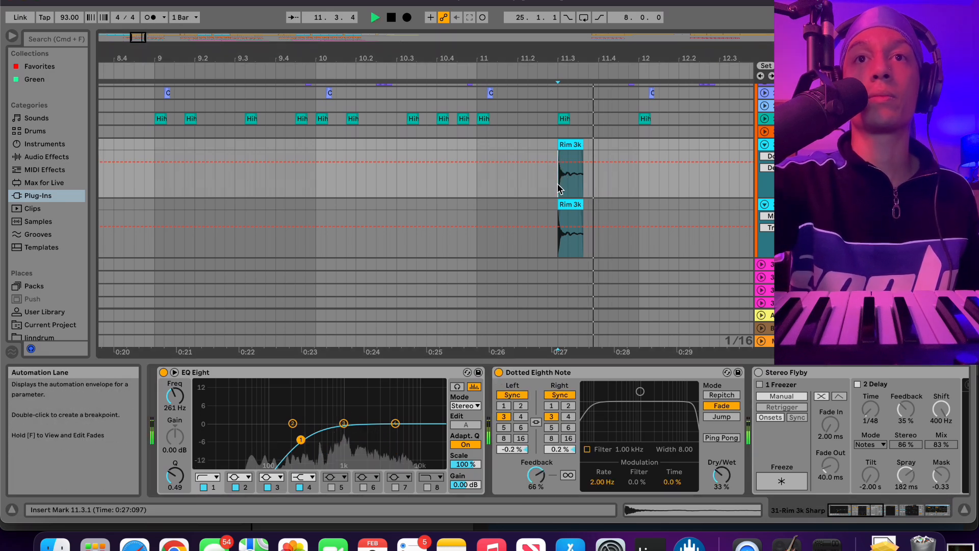
{"action": "key", "text": "space"}
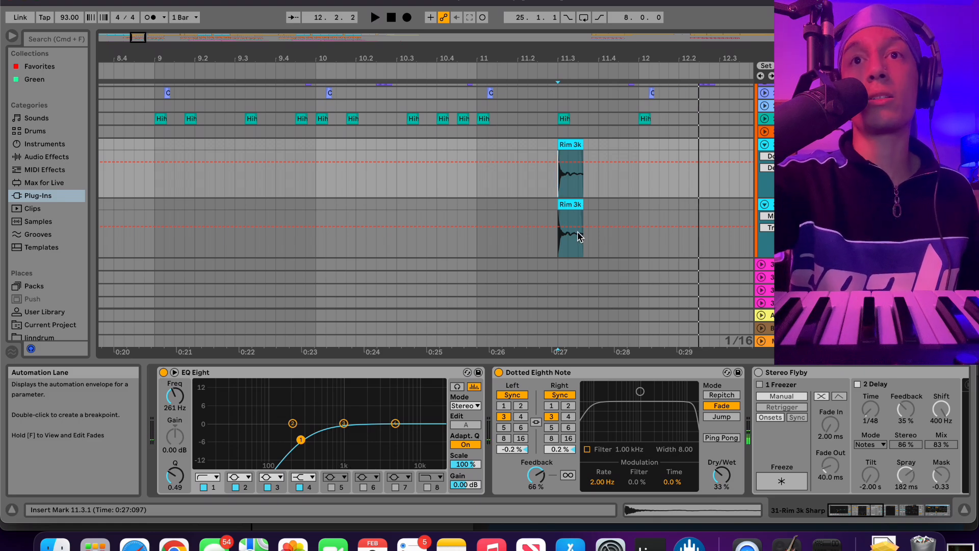
Switch on the Stereo Flyby device in the rim's effect chain and play the rim hit from 11.3.1
{"action": "scroll", "coordinate": [698, 343], "scroll_direction": "right", "scroll_amount": 3}
{"action": "scroll", "coordinate": [601, 255], "scroll_direction": "up", "scroll_amount": 2}
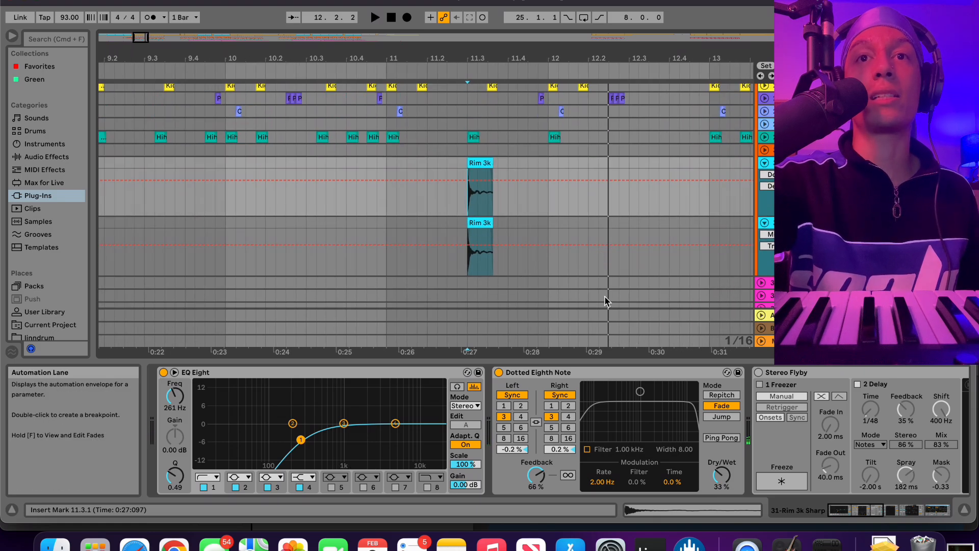
{"action": "scroll", "coordinate": [478, 390], "scroll_direction": "right", "scroll_amount": 5}
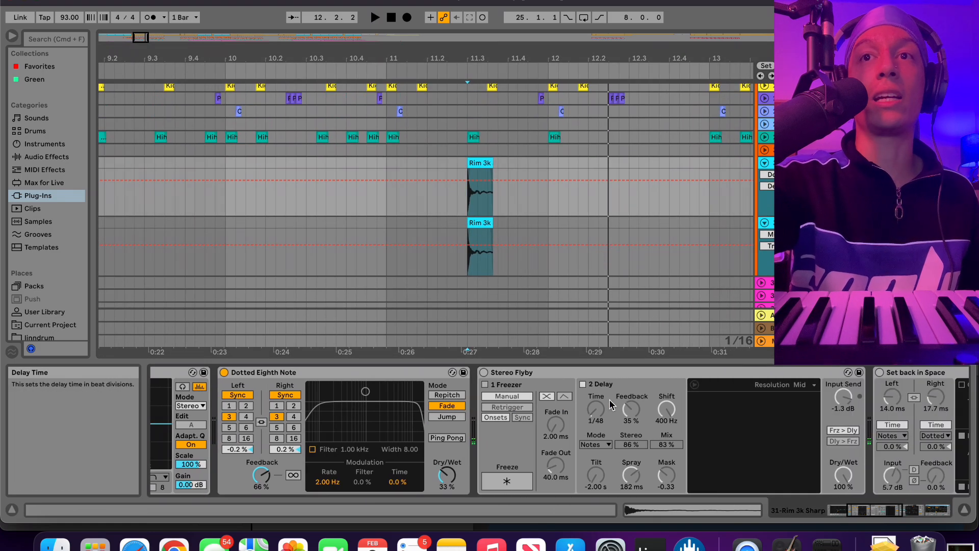
{"action": "left_click", "coordinate": [484, 373]}
{"action": "key", "text": "space"}
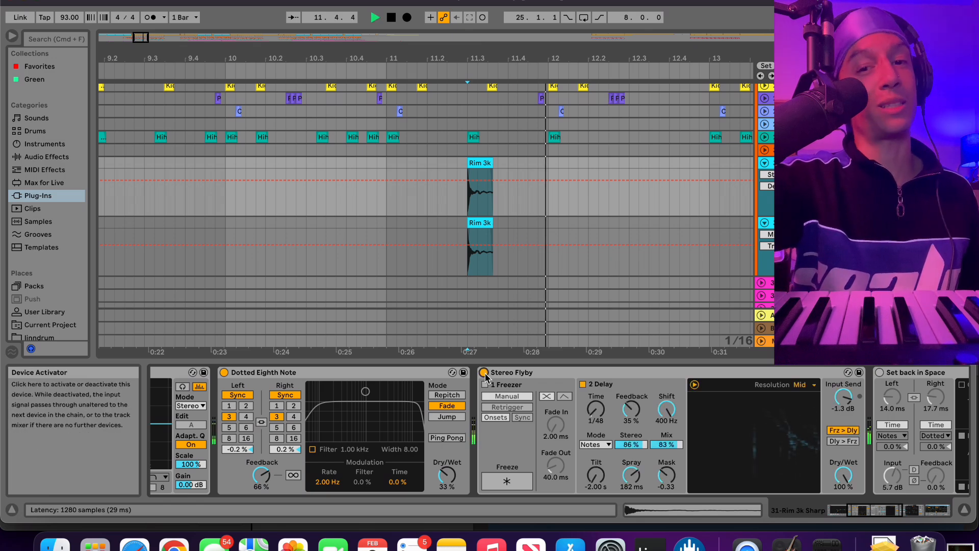
{"action": "key", "text": "space"}
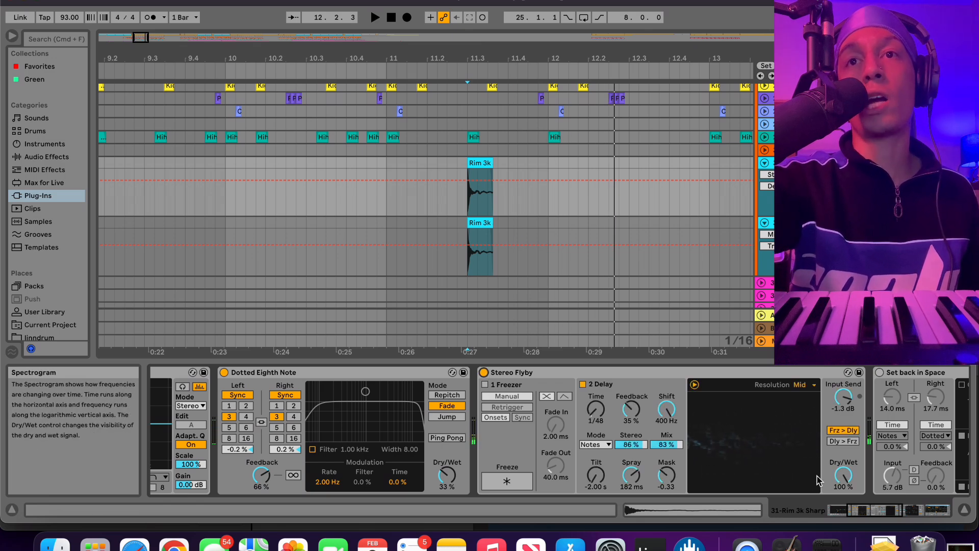
Switch on the Set back in Space echo in the rim's effect chain and play the rim hit from 11.3.1
{"action": "scroll", "coordinate": [711, 454], "scroll_direction": "right", "scroll_amount": 9}
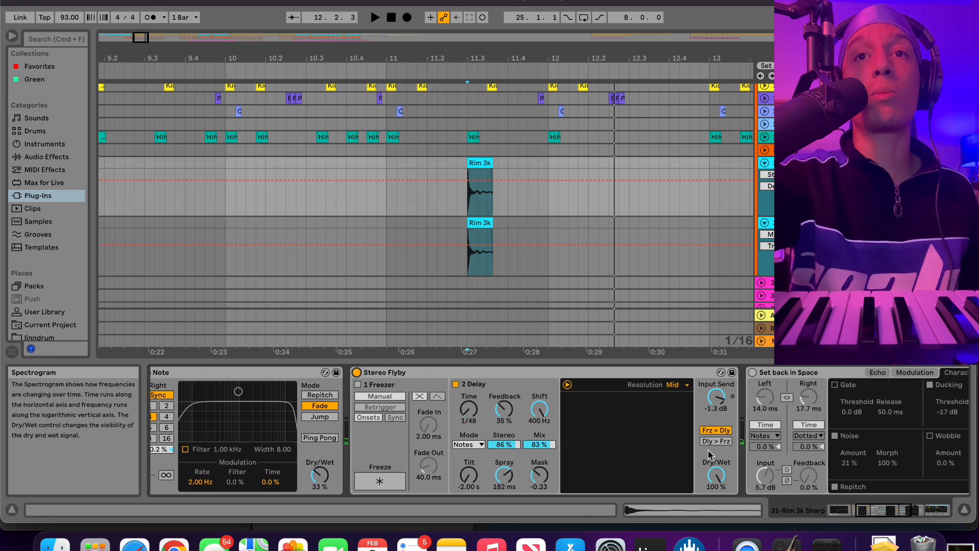
{"action": "scroll", "coordinate": [505, 453], "scroll_direction": "right", "scroll_amount": 4}
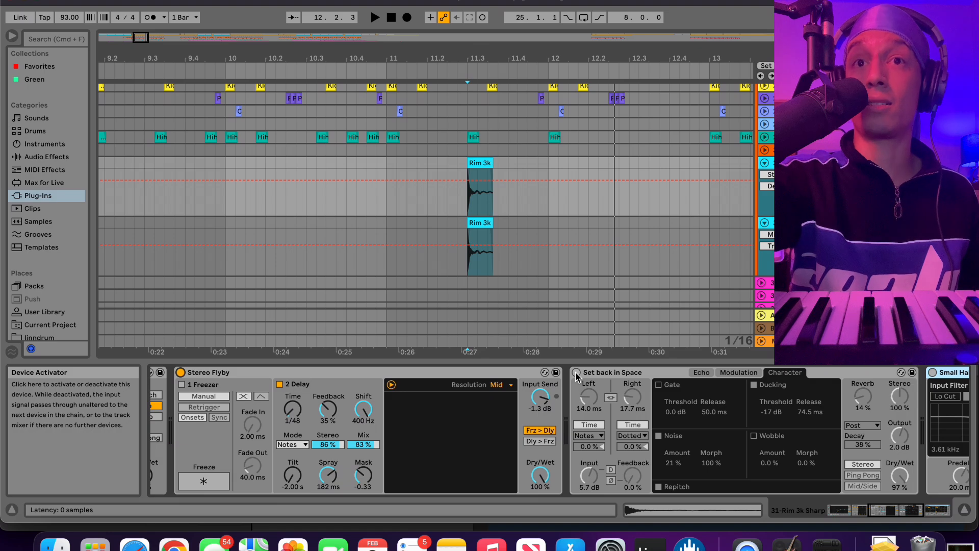
{"action": "left_click", "coordinate": [577, 374]}
{"action": "key", "text": "space"}
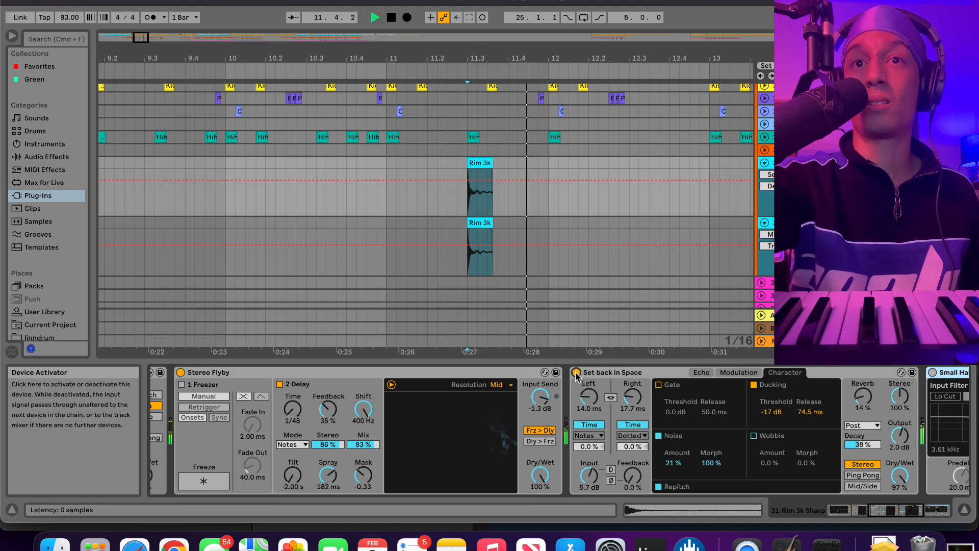
{"action": "key", "text": "space"}
Switch on the Small Hall reverb at the end of the rim's chain and play the rim hit from 11.3.1
{"action": "scroll", "coordinate": [566, 387], "scroll_direction": "right", "scroll_amount": 5}
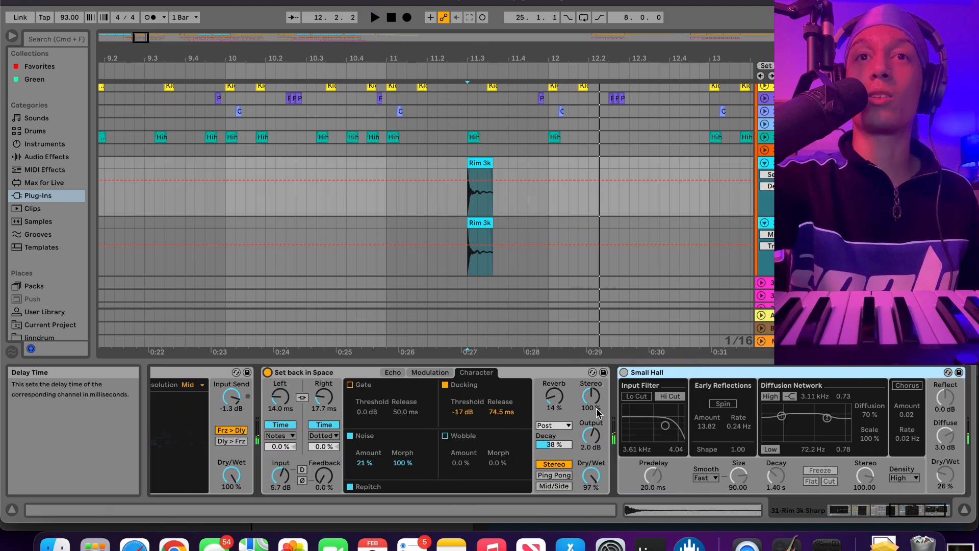
{"action": "left_click", "coordinate": [552, 374]}
{"action": "key", "text": "space"}
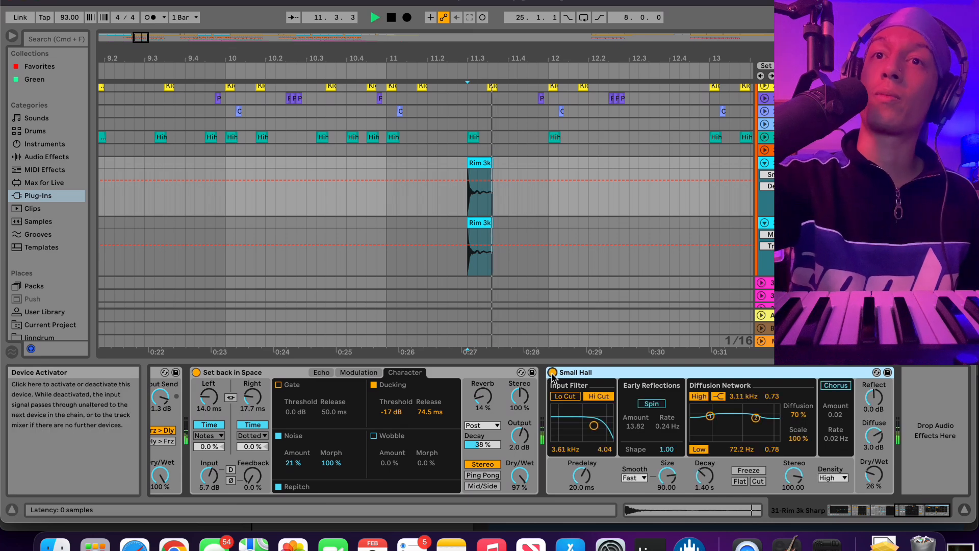
{"action": "key", "text": "space"}
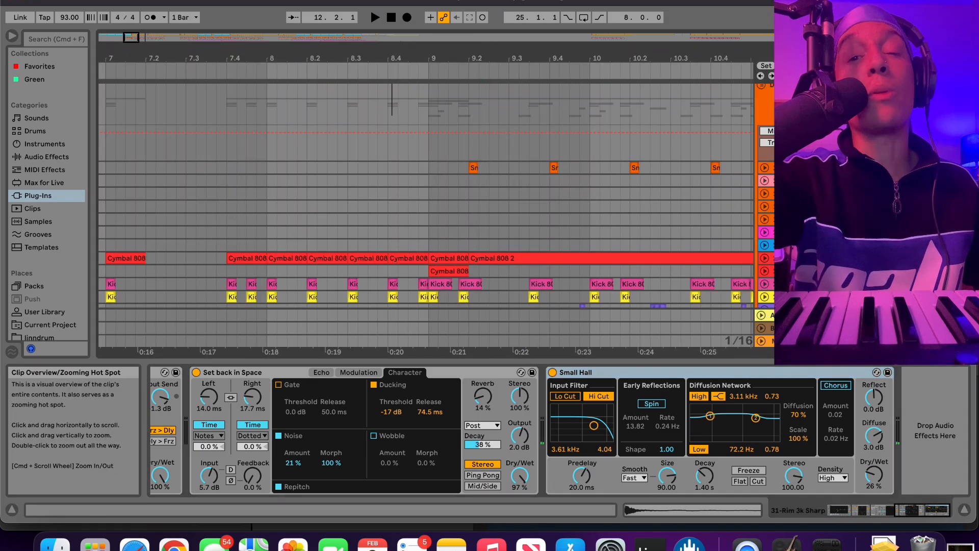
Zoom out the arrangement and place the insert marker at 9.1.1 on the upper Rim 3k Sharp track
{"action": "scroll", "coordinate": [426, 204], "scroll_direction": "down", "scroll_amount": 5}
{"action": "left_click_drag", "start_coordinate": [146, 39], "coordinate": [147, 33]}
{"action": "scroll", "coordinate": [206, 264], "scroll_direction": "down", "scroll_amount": 5}
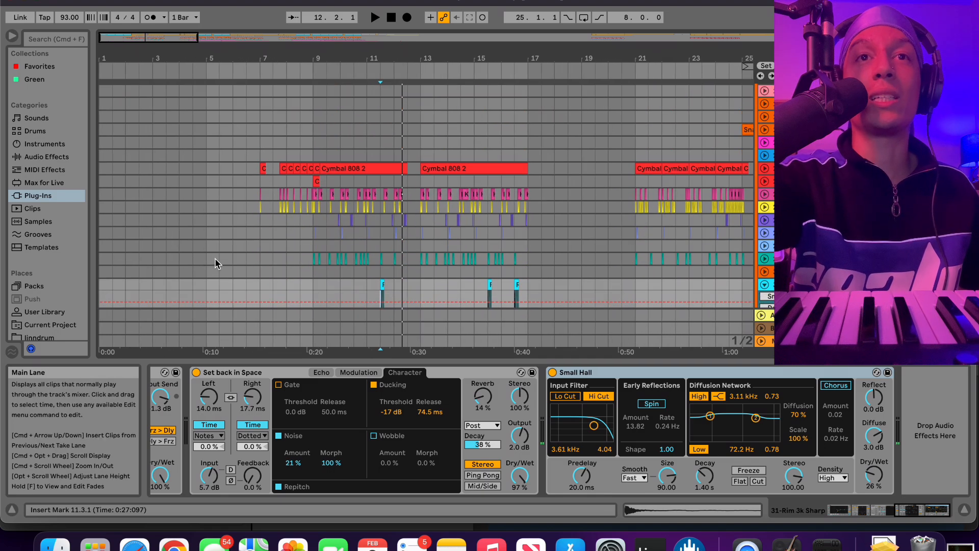
{"action": "scroll", "coordinate": [328, 262], "scroll_direction": "down", "scroll_amount": 5}
{"action": "left_click", "coordinate": [311, 268]}
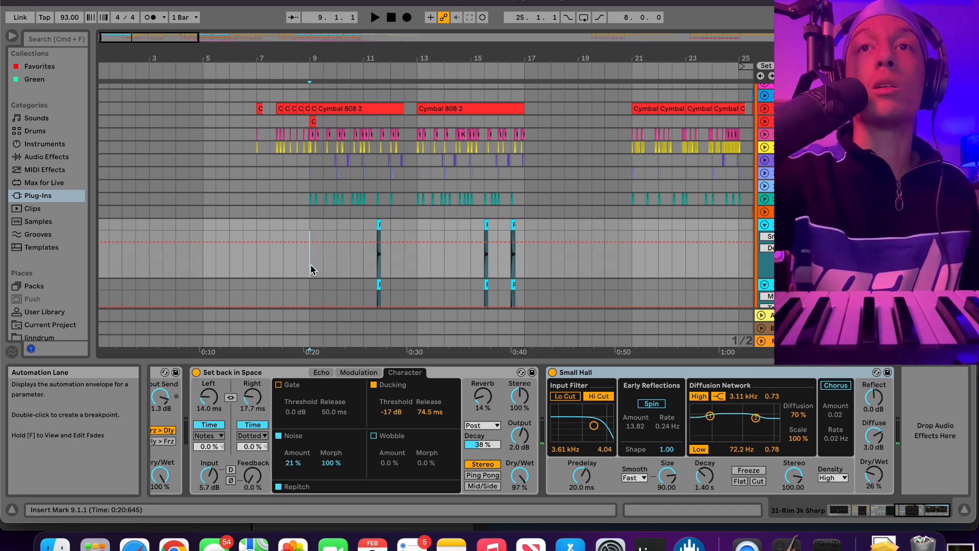
Place the insert marker at 17.1.1 on the Bouncy Bass track and play the section up to bar 21
{"action": "scroll", "coordinate": [310, 264], "scroll_direction": "up", "scroll_amount": 10}
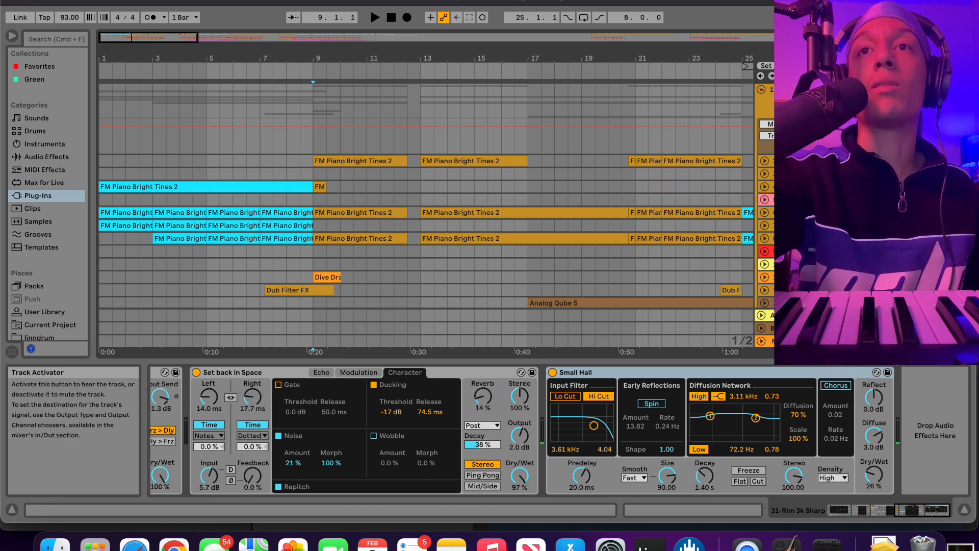
{"action": "scroll", "coordinate": [436, 195], "scroll_direction": "down", "scroll_amount": 5}
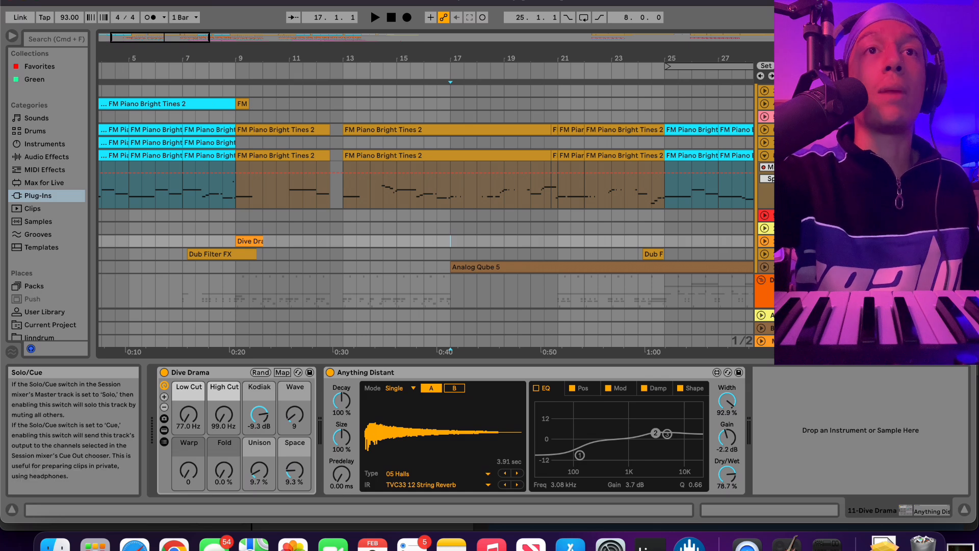
{"action": "key", "text": "space"}
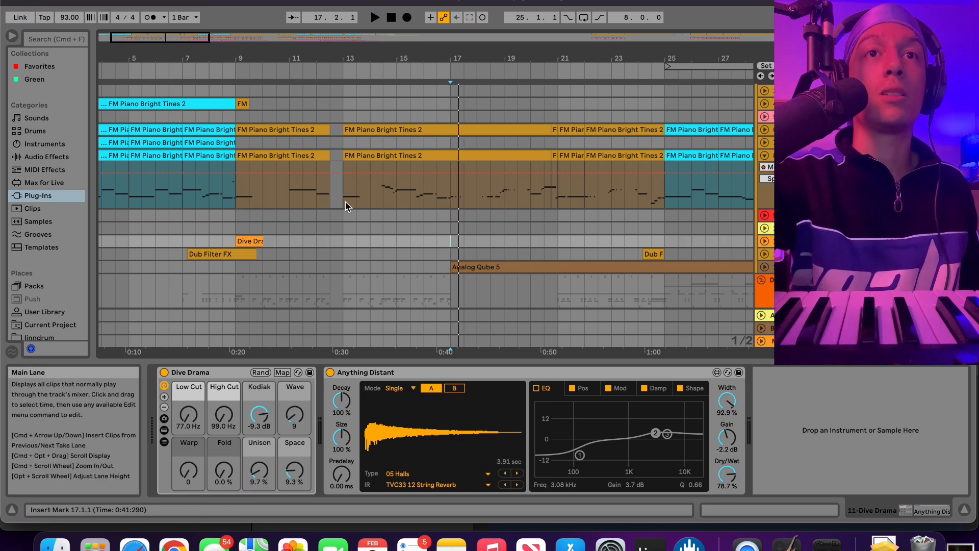
{"action": "left_click", "coordinate": [449, 197]}
{"action": "key", "text": "space"}
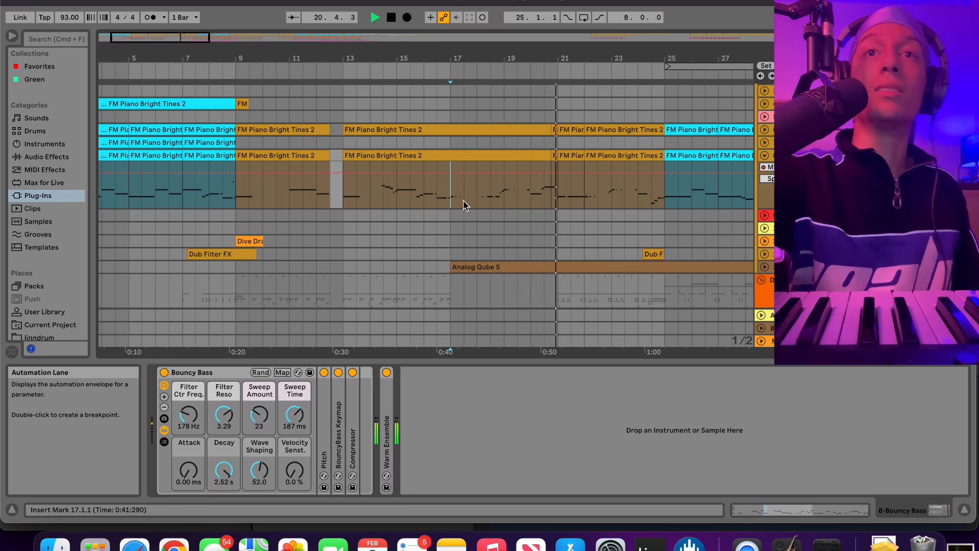
{"action": "key", "text": "space"}
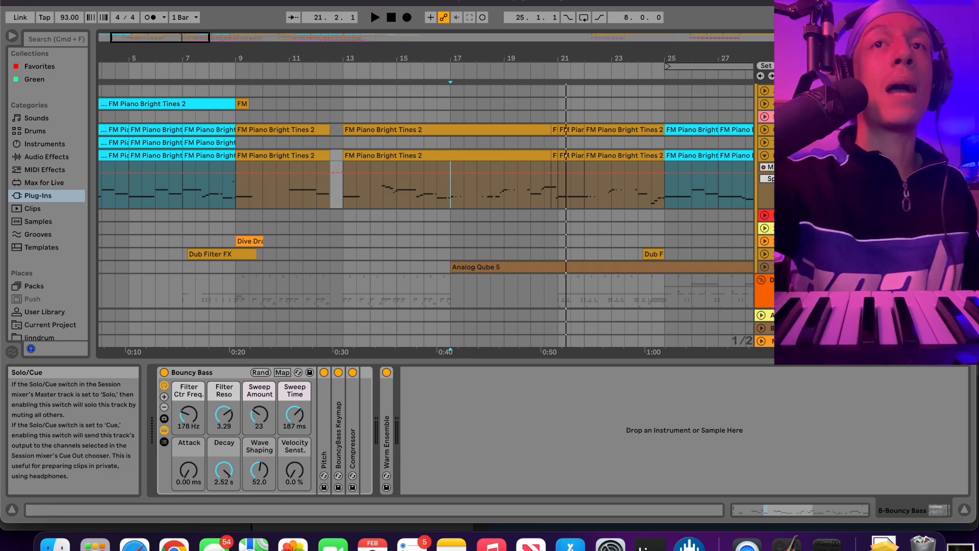
Zoom out the arrangement and fold the DRUMS group and the first instrument group
{"action": "left_click_drag", "start_coordinate": [429, 59], "coordinate": [430, 31]}
{"action": "scroll", "coordinate": [174, 131], "scroll_direction": "down", "scroll_amount": 5}
{"action": "scroll", "coordinate": [173, 130], "scroll_direction": "up", "scroll_amount": 3}
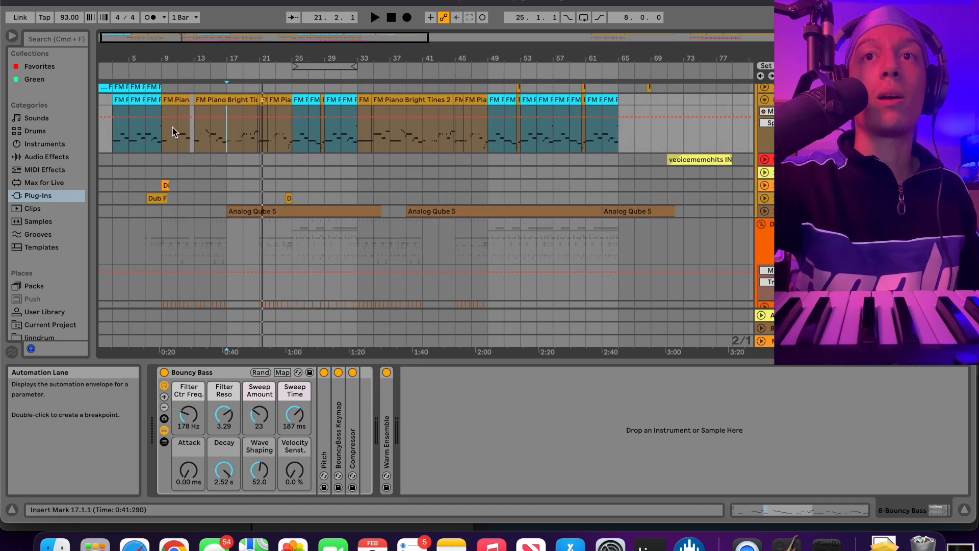
{"action": "left_click", "coordinate": [762, 225]}
{"action": "scroll", "coordinate": [762, 225], "scroll_direction": "up", "scroll_amount": 7}
{"action": "left_click", "coordinate": [761, 90]}
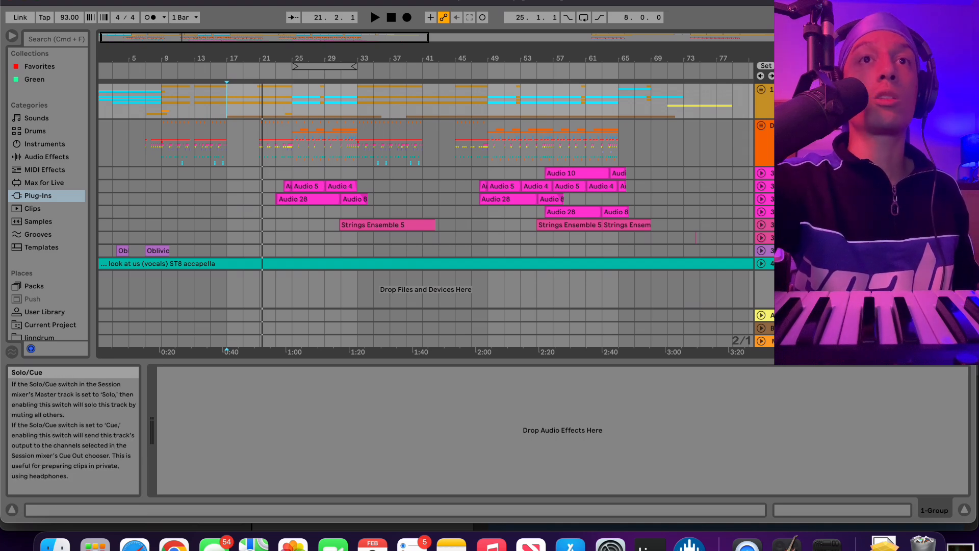
Play the folded arrangement from 9.1.1 and again from 17.1.1, where the drums drop out
{"action": "left_click", "coordinate": [162, 115]}
{"action": "key", "text": "space"}
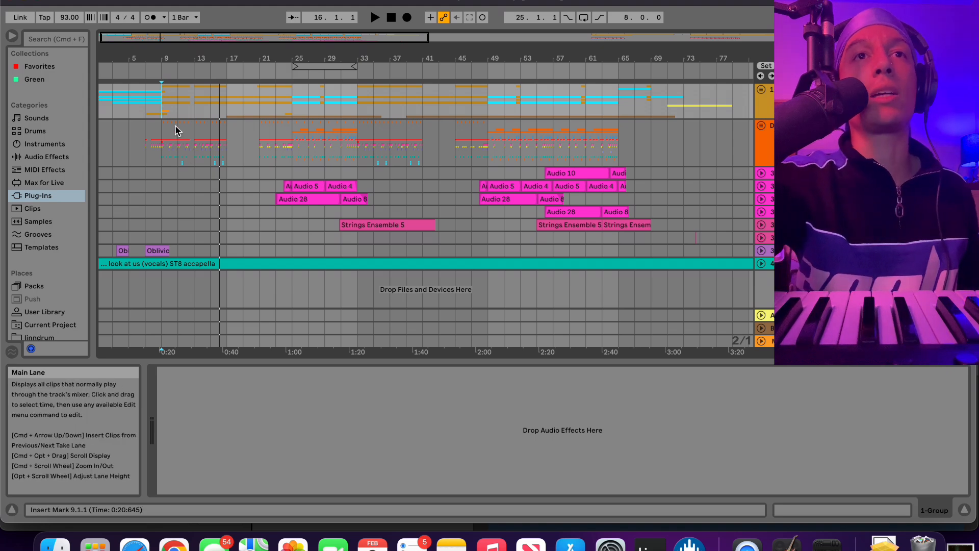
{"action": "left_click", "coordinate": [224, 149]}
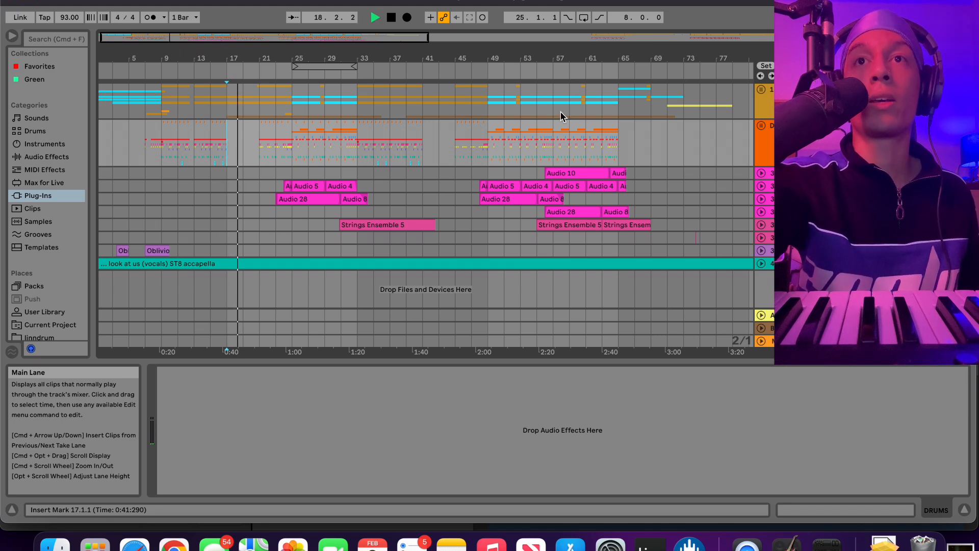
Unfold the first instrument group, stop playback, open the Analog Qube 5 clip starting at bar 17 and unfold its track
{"action": "left_click", "coordinate": [761, 89]}
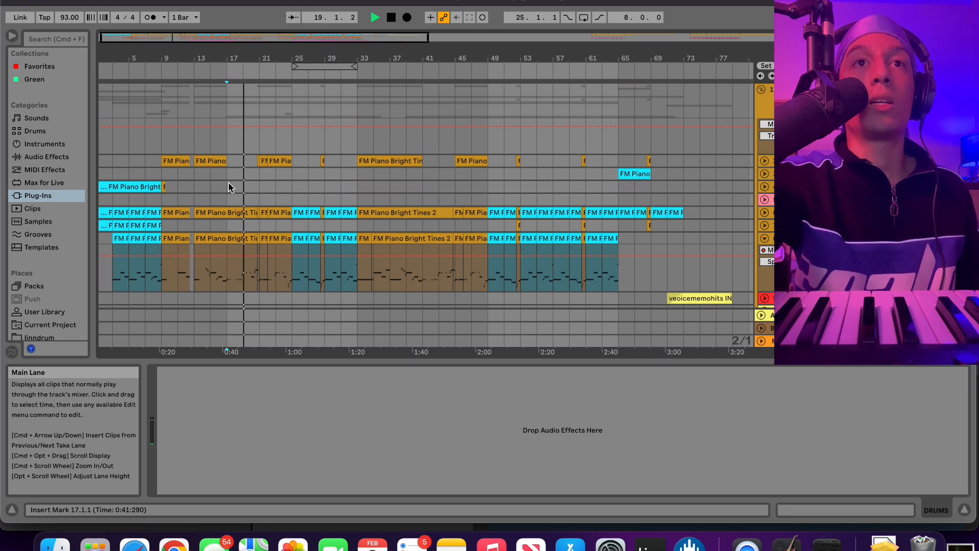
{"action": "scroll", "coordinate": [228, 182], "scroll_direction": "down", "scroll_amount": 15}
{"action": "key", "text": "space"}
{"action": "left_click_drag", "start_coordinate": [245, 39], "coordinate": [199, 78]}
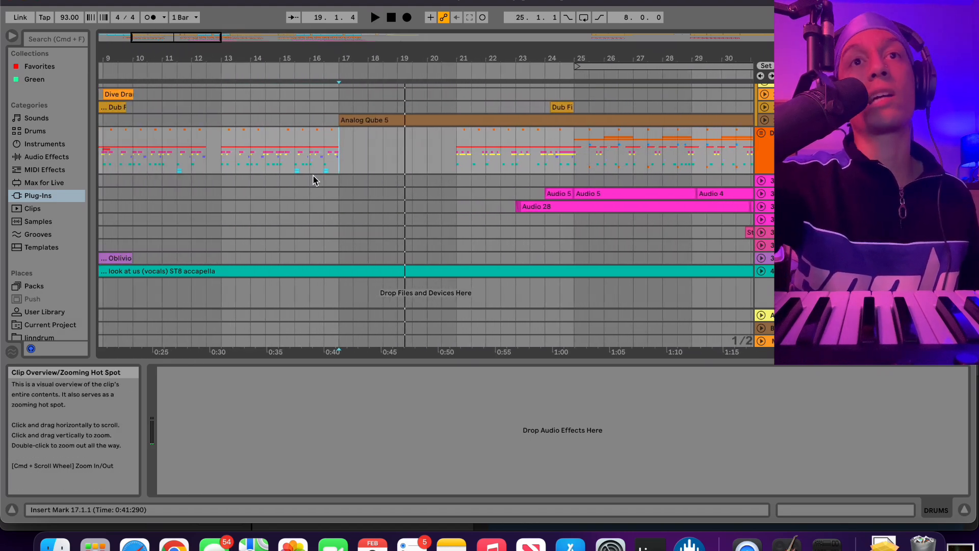
{"action": "scroll", "coordinate": [444, 165], "scroll_direction": "up", "scroll_amount": 3}
{"action": "left_click", "coordinate": [407, 161]}
{"action": "double_click", "coordinate": [407, 162]}
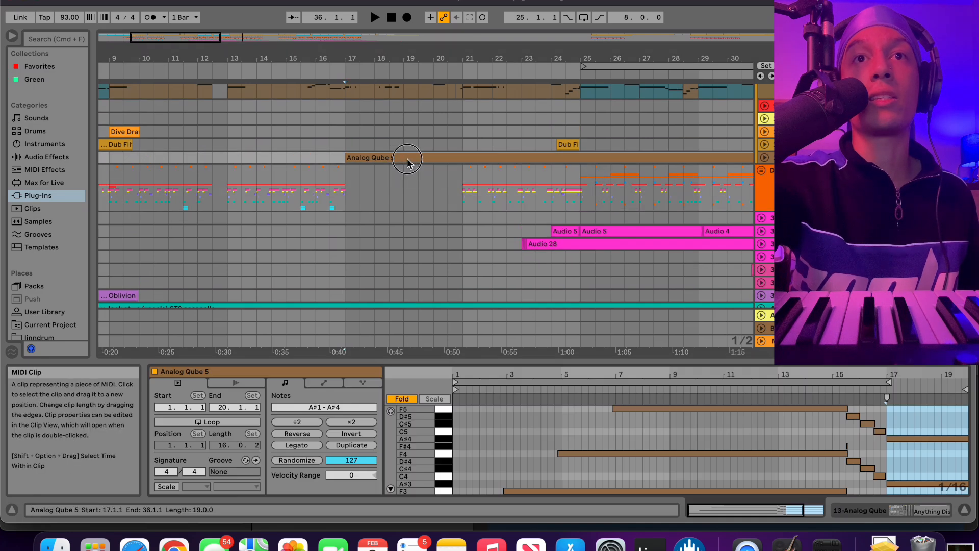
{"action": "left_click", "coordinate": [765, 161]}
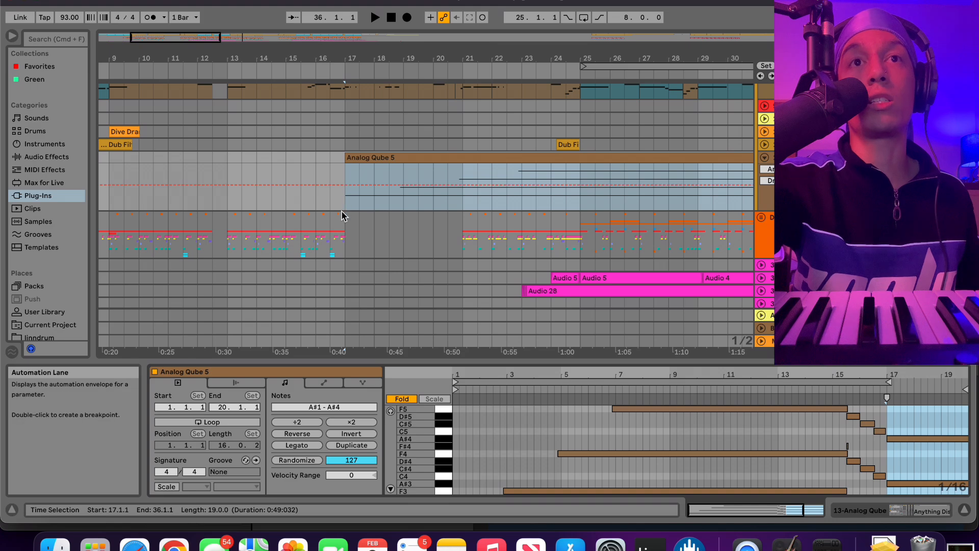
Play the arrangement from 17.1.1 to bar 25, following the notes in the Analog Qube 5 clip
{"action": "left_click", "coordinate": [340, 172]}
{"action": "key", "text": "space"}
{"action": "scroll", "coordinate": [413, 238], "scroll_direction": "up", "scroll_amount": 2}
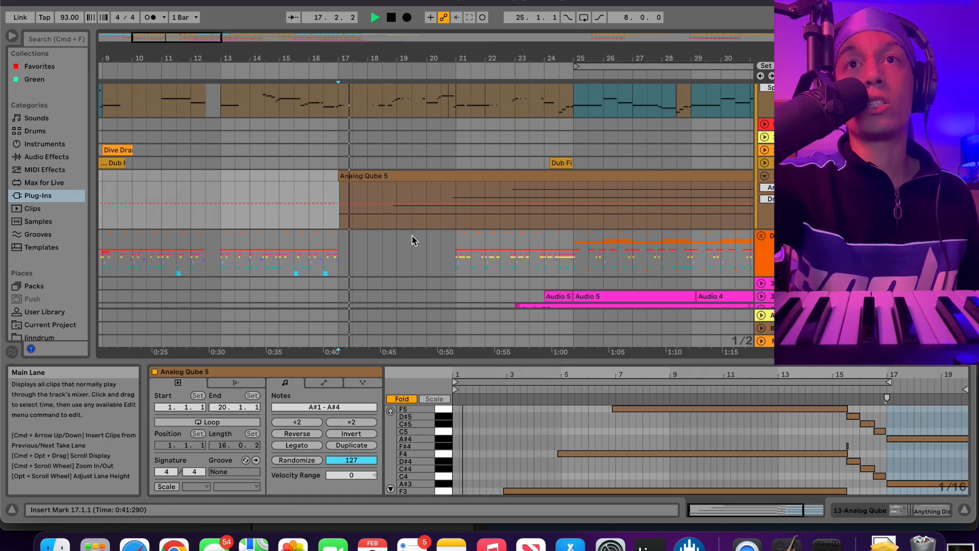
{"action": "scroll", "coordinate": [412, 239], "scroll_direction": "right", "scroll_amount": 3}
{"action": "scroll", "coordinate": [412, 240], "scroll_direction": "right", "scroll_amount": 5}
{"action": "scroll", "coordinate": [412, 240], "scroll_direction": "down", "scroll_amount": 1}
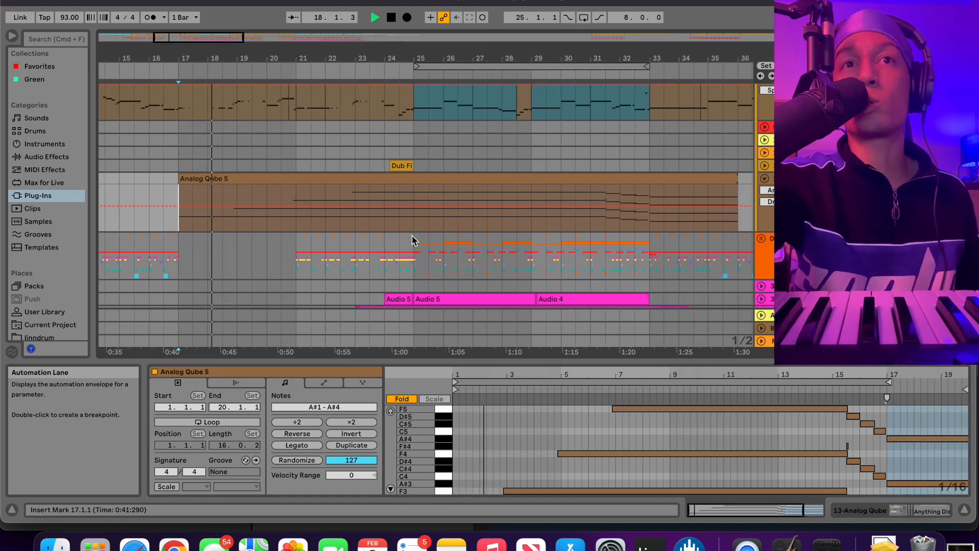
{"action": "scroll", "coordinate": [412, 240], "scroll_direction": "right", "scroll_amount": 2}
{"action": "scroll", "coordinate": [412, 240], "scroll_direction": "down", "scroll_amount": 1}
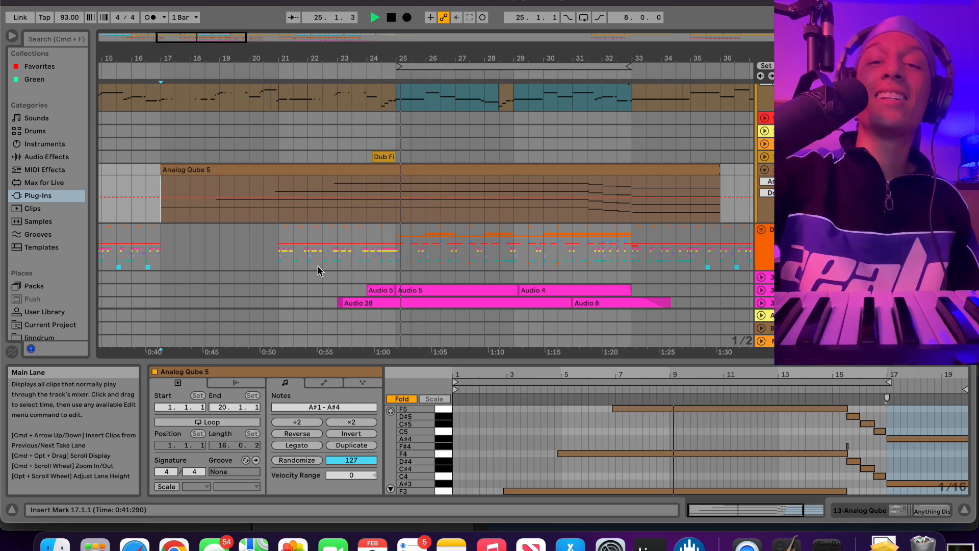
{"action": "key", "text": "space"}
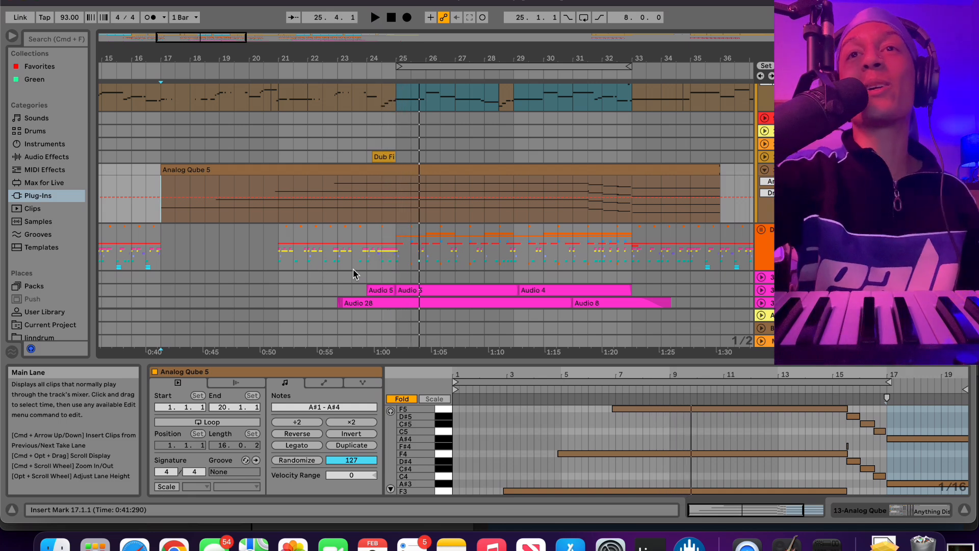
Fold the Analog Qube 5 track and the Bouncy Bass track
{"action": "scroll", "coordinate": [772, 302], "scroll_direction": "up", "scroll_amount": 3}
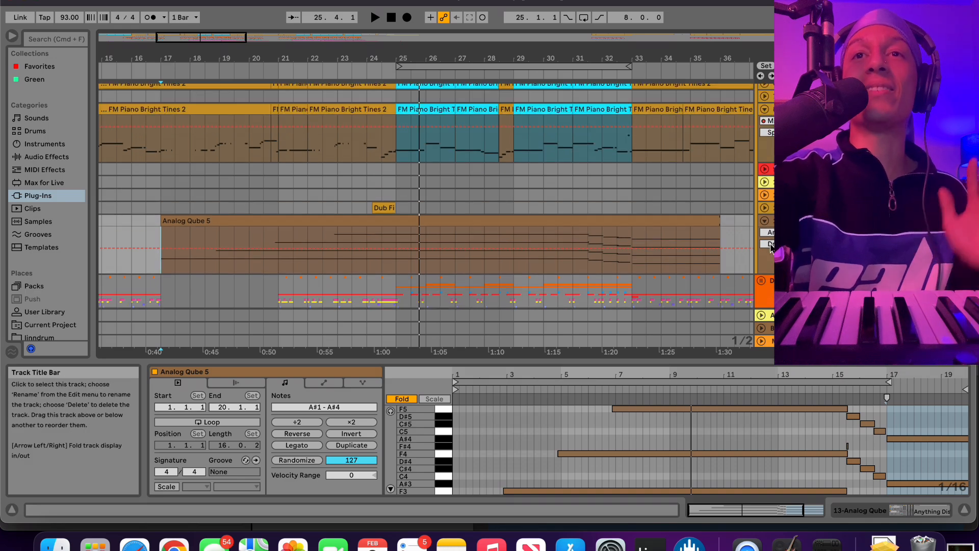
{"action": "left_click", "coordinate": [765, 223]}
{"action": "scroll", "coordinate": [765, 224], "scroll_direction": "up", "scroll_amount": 2}
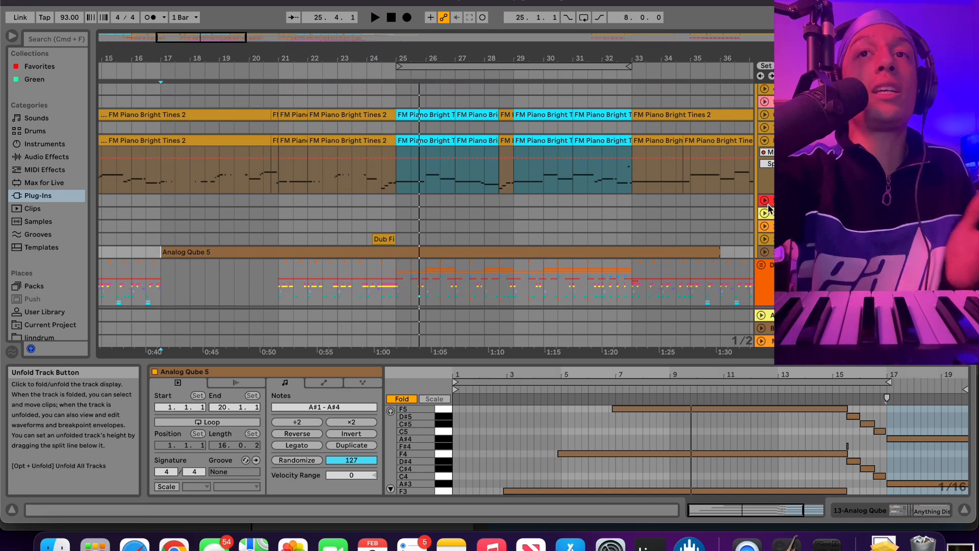
{"action": "left_click", "coordinate": [764, 140]}
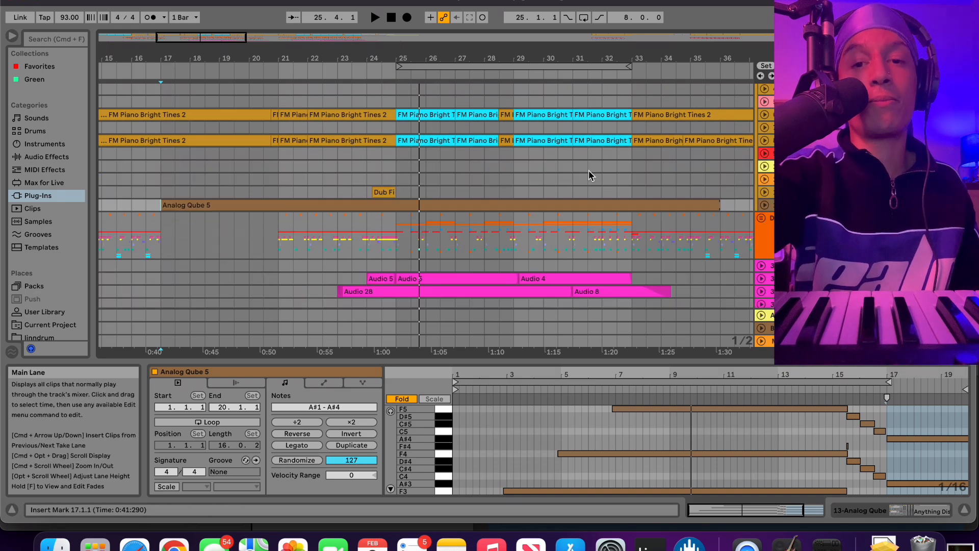
Place the insert marker at 17.1.1 on the Dive Drama track and play the arrangement through to bar 26
{"action": "scroll", "coordinate": [225, 219], "scroll_direction": "left", "scroll_amount": 10}
{"action": "scroll", "coordinate": [224, 220], "scroll_direction": "down", "scroll_amount": 2}
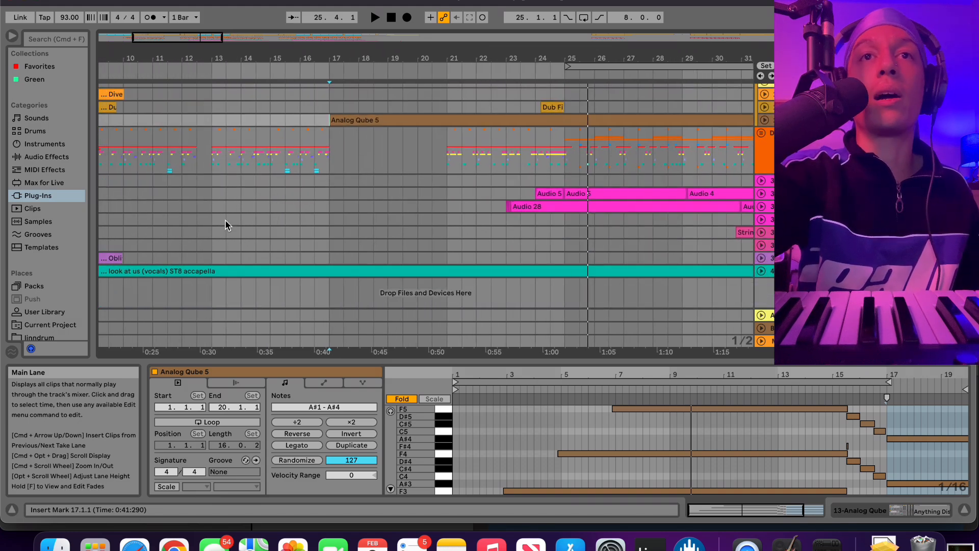
{"action": "scroll", "coordinate": [225, 221], "scroll_direction": "up", "scroll_amount": 3}
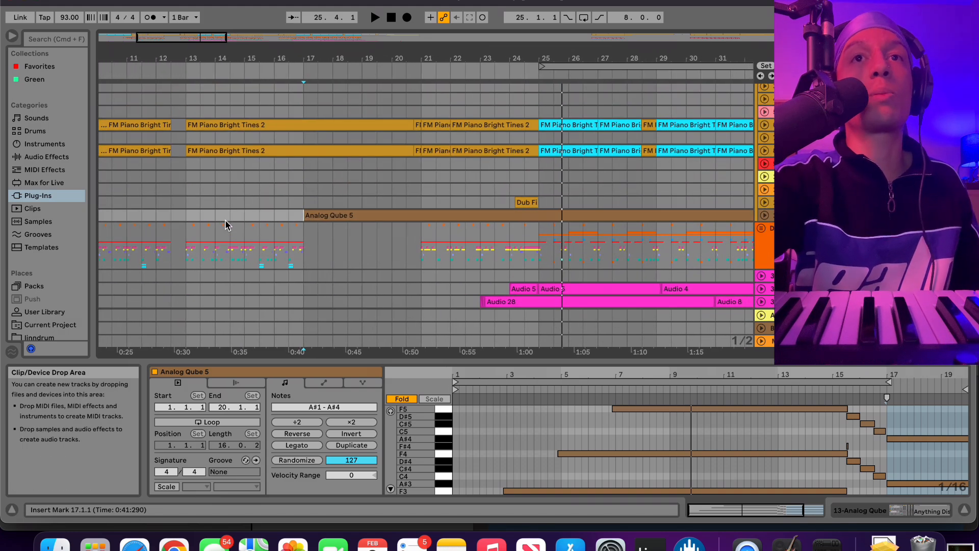
{"action": "left_click", "coordinate": [304, 102]}
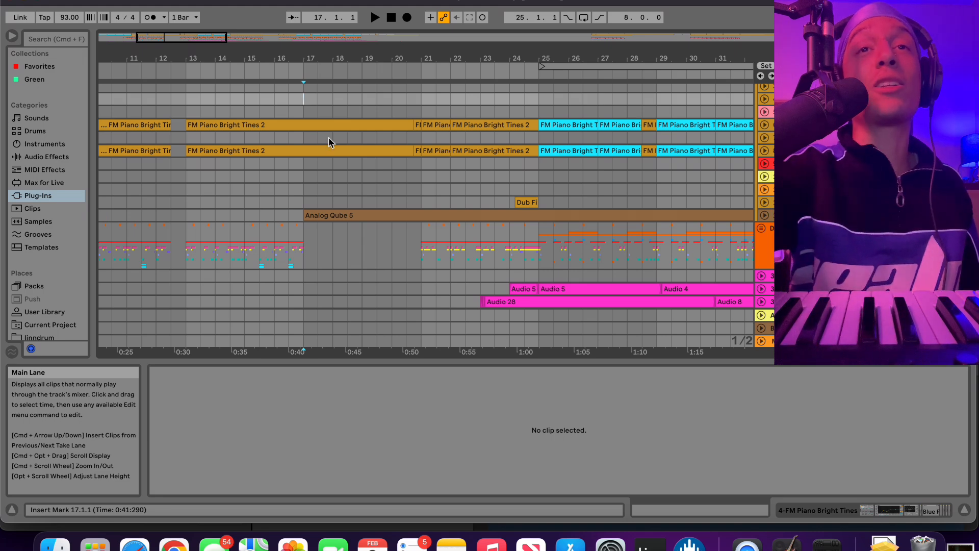
{"action": "left_click", "coordinate": [304, 192]}
{"action": "left_click", "coordinate": [363, 193]}
{"action": "left_click", "coordinate": [300, 192]}
{"action": "key", "text": "space"}
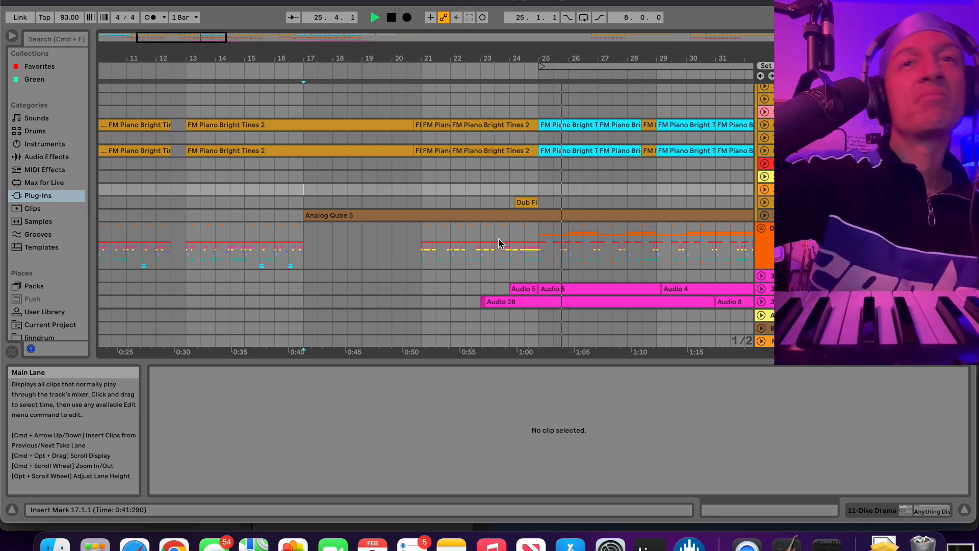
{"action": "scroll", "coordinate": [570, 218], "scroll_direction": "down", "scroll_amount": 1}
{"action": "scroll", "coordinate": [570, 218], "scroll_direction": "right", "scroll_amount": 5}
{"action": "scroll", "coordinate": [570, 217], "scroll_direction": "right", "scroll_amount": 3}
{"action": "scroll", "coordinate": [569, 216], "scroll_direction": "up", "scroll_amount": 5}
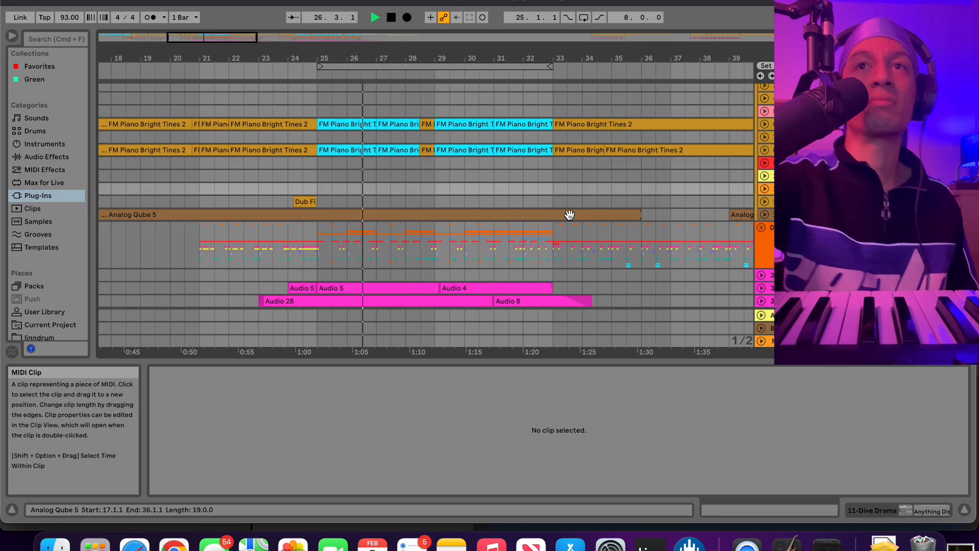
Fold the first instrument group and place the insert marker at 24.1.1 on the first audio track below the drums
{"action": "left_click", "coordinate": [762, 91]}
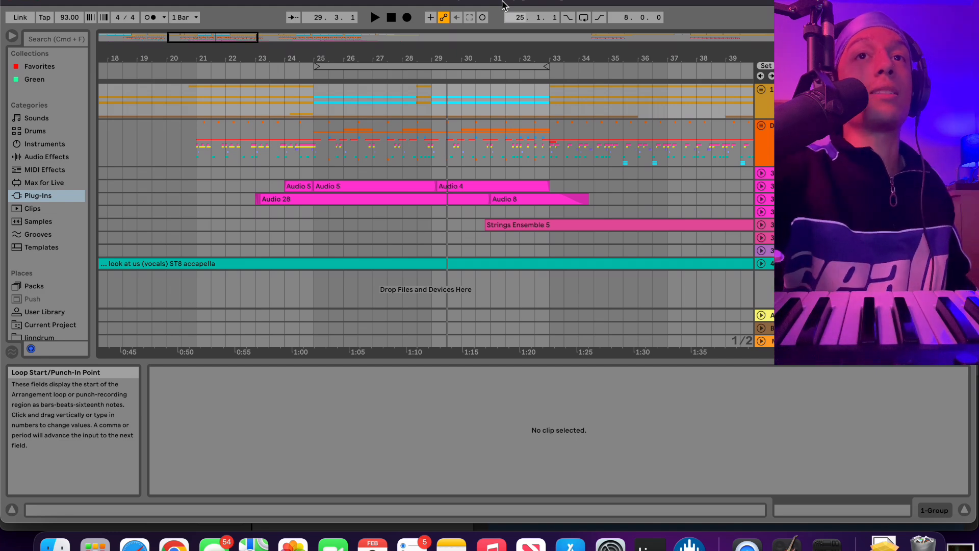
{"action": "left_click", "coordinate": [291, 173]}
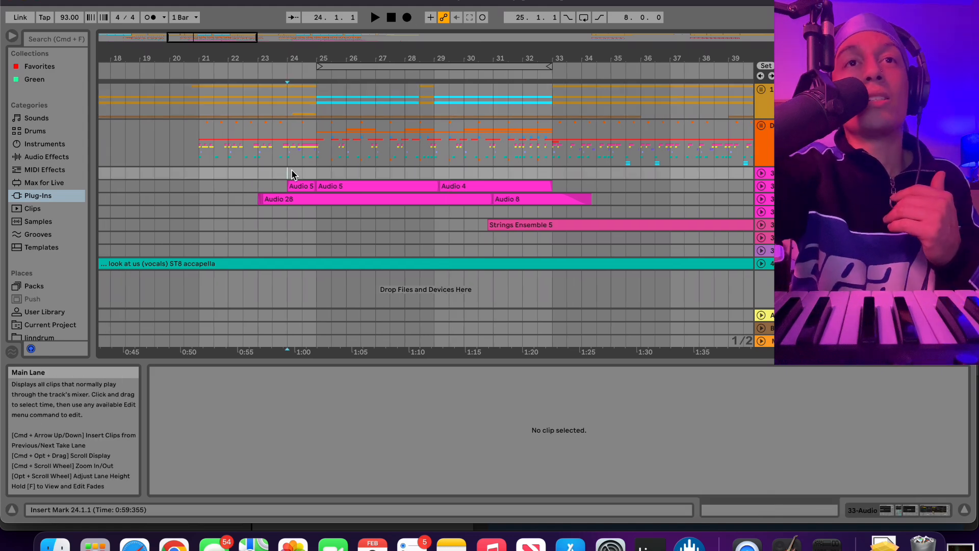
Play the arrangement from 24.1.1 to bar 29 and replay it from 25.1.1 on the DRUMS group into bar 32
{"action": "key", "text": "space"}
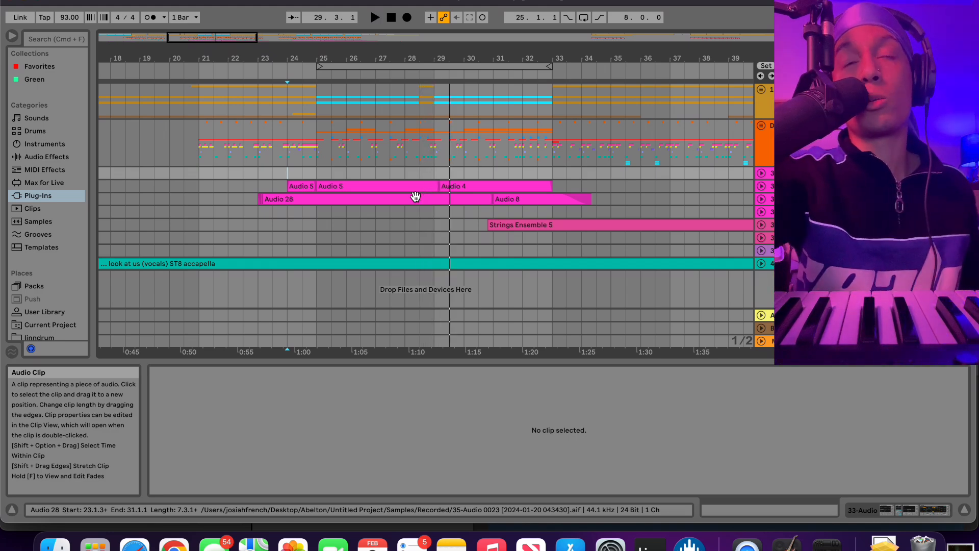
{"action": "left_click", "coordinate": [317, 163]}
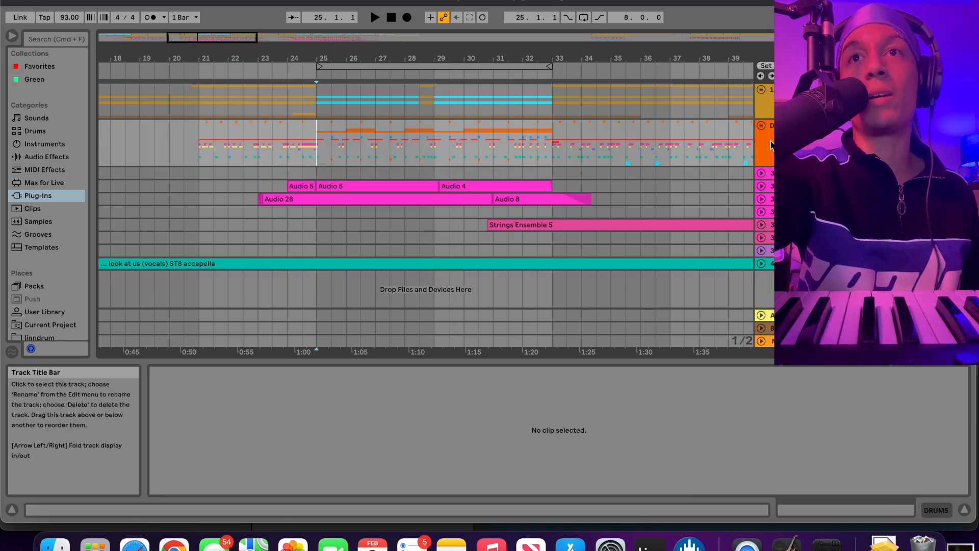
{"action": "key", "text": "space"}
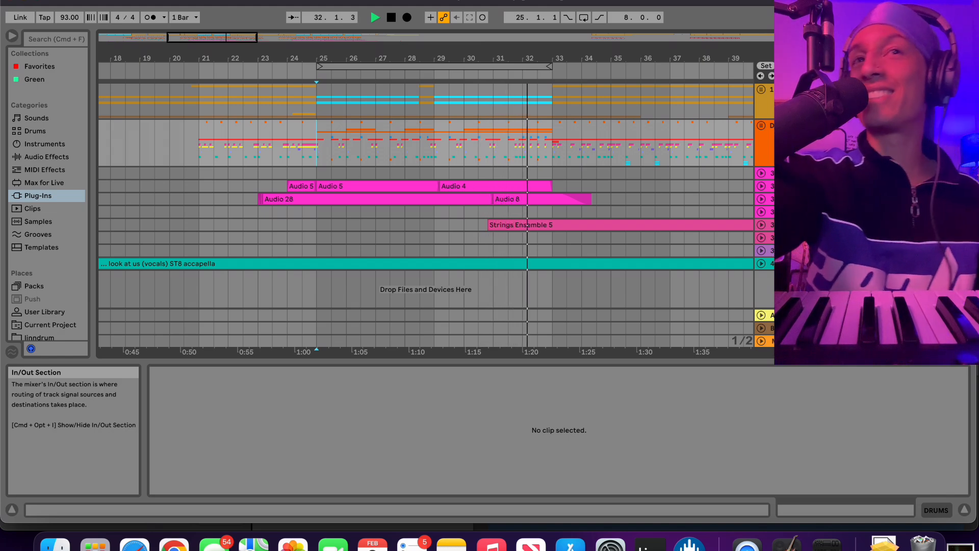
{"action": "key", "text": "space"}
{"action": "key", "text": "space"}
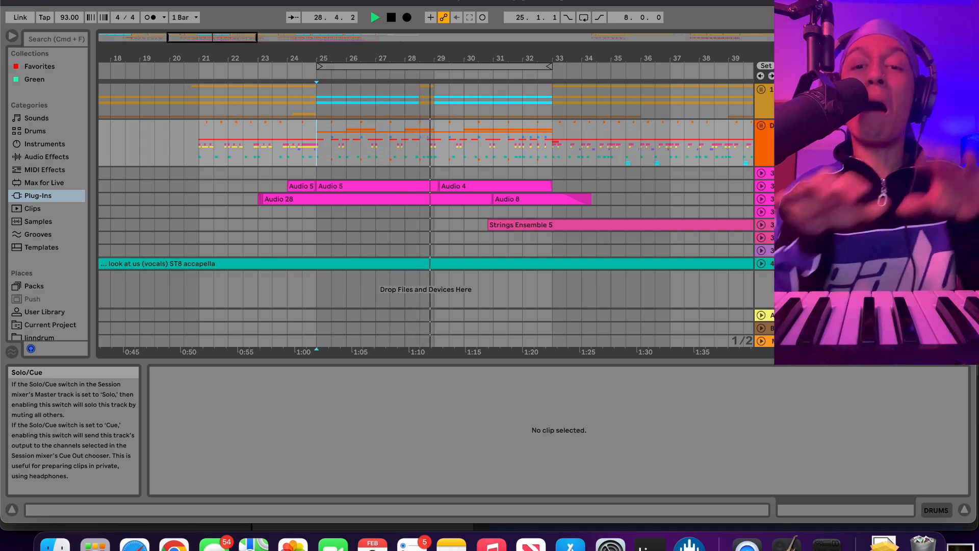
{"action": "key", "text": "space"}
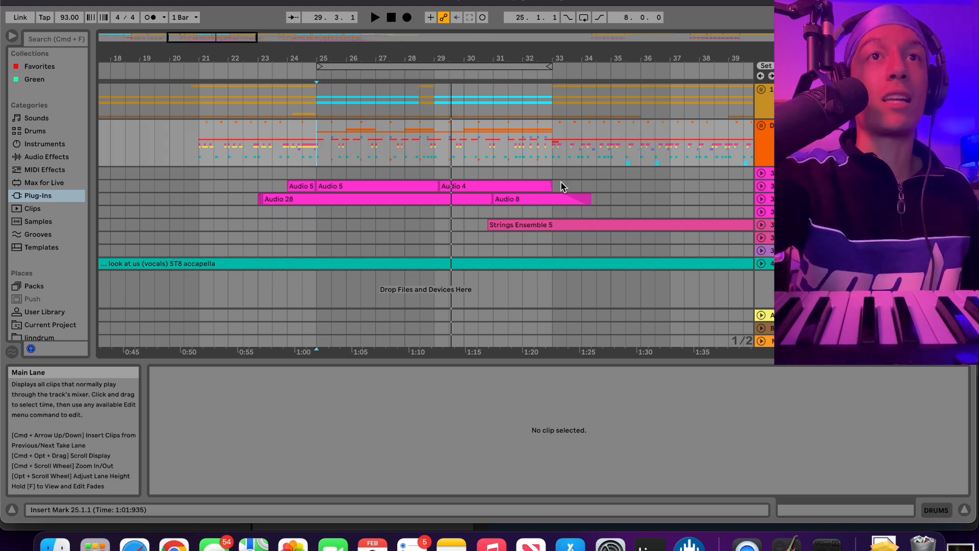
Place the insert marker at 33.1.1 on the first audio track below the drums and play the arrangement to bar 36
{"action": "left_click_drag", "start_coordinate": [188, 37], "coordinate": [190, 37]}
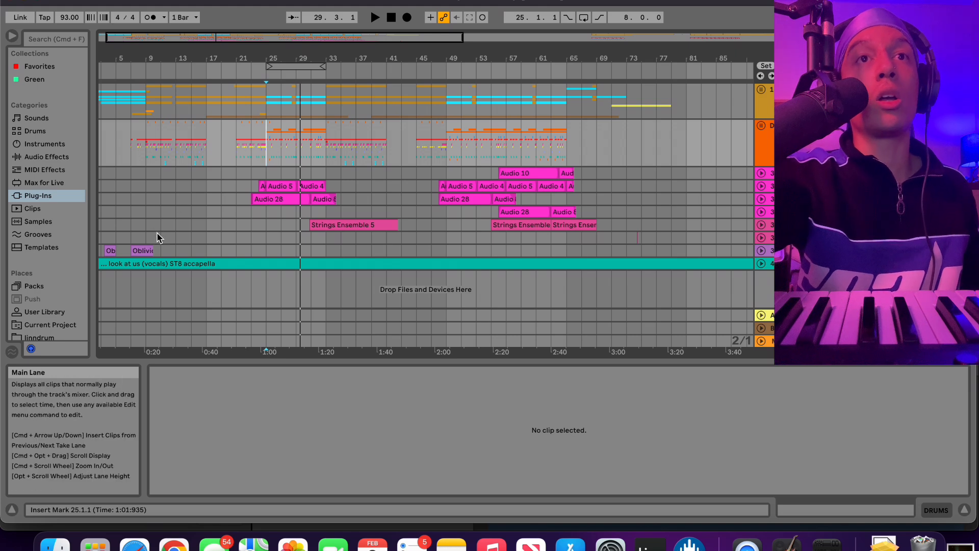
{"action": "left_click", "coordinate": [328, 177]}
{"action": "key", "text": "space"}
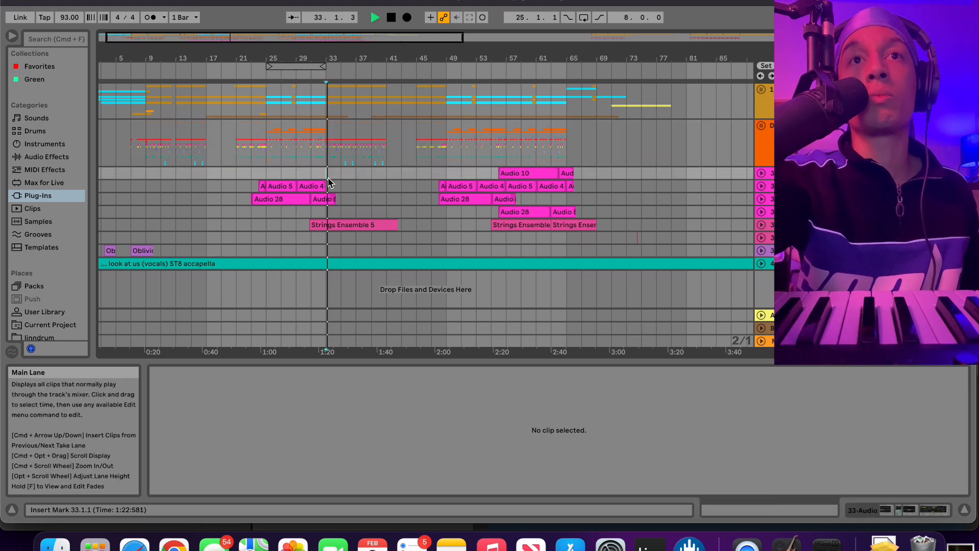
{"action": "key", "text": "space"}
{"action": "key", "text": "space"}
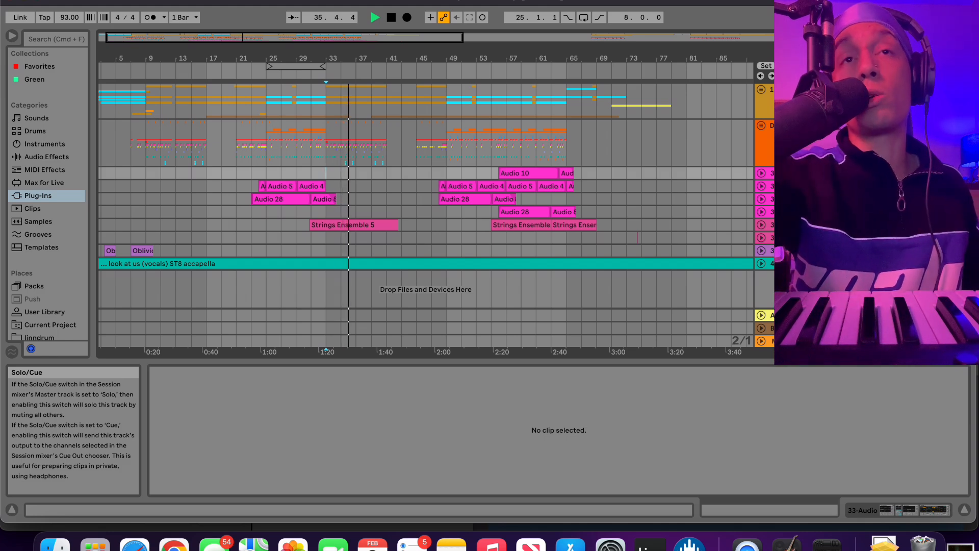
{"action": "key", "text": "space"}
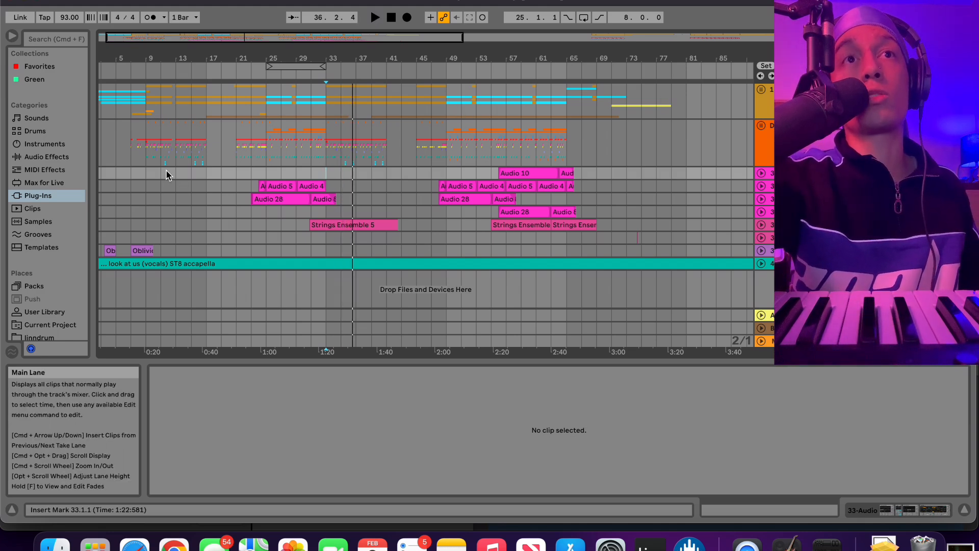
Place the insert marker at 12.1.1 on the first instrument group and play the dropout in bar 12
{"action": "left_click_drag", "start_coordinate": [142, 37], "coordinate": [142, 99]}
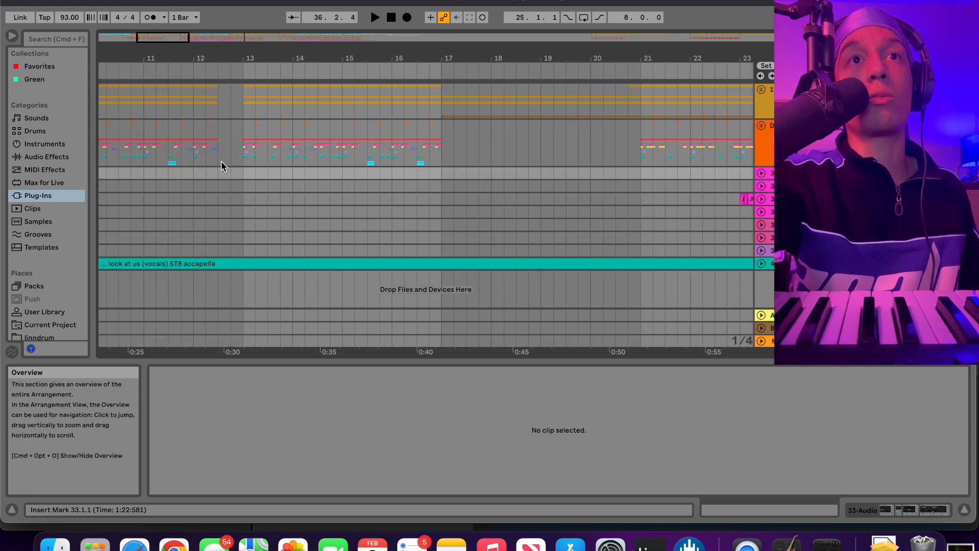
{"action": "left_click", "coordinate": [193, 115]}
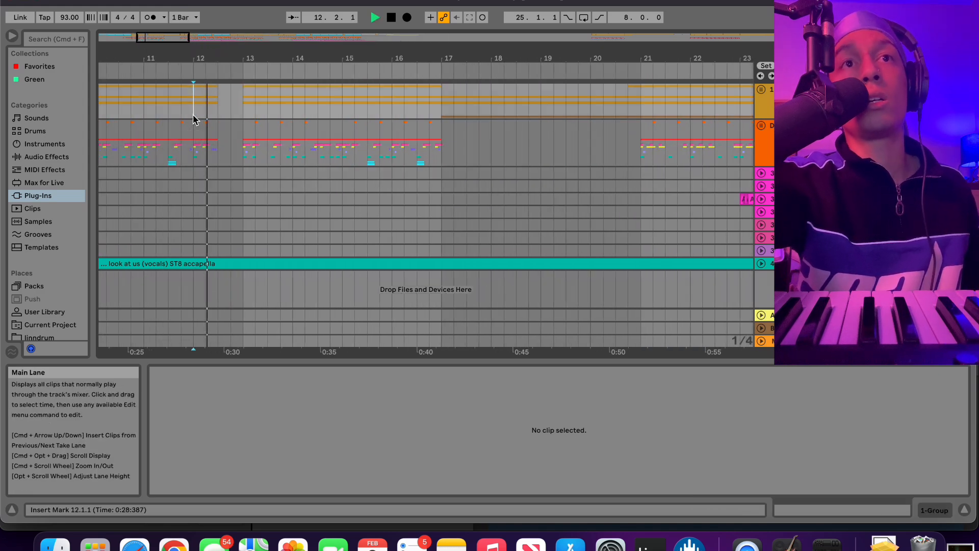
{"action": "key", "text": "space"}
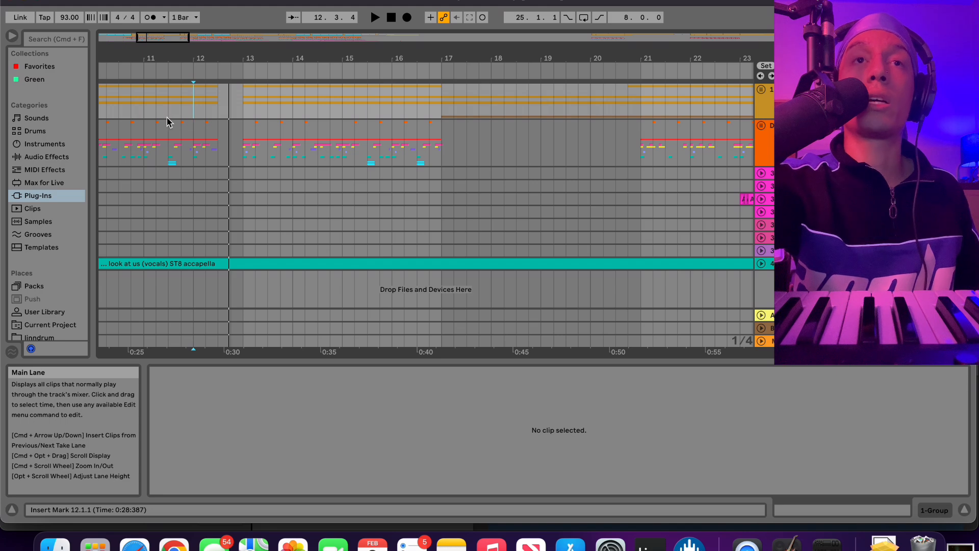
Place the insert marker at 25.1.1 on the first instrument group and play the section into bar 26
{"action": "scroll", "coordinate": [335, 180], "scroll_direction": "right", "scroll_amount": 10}
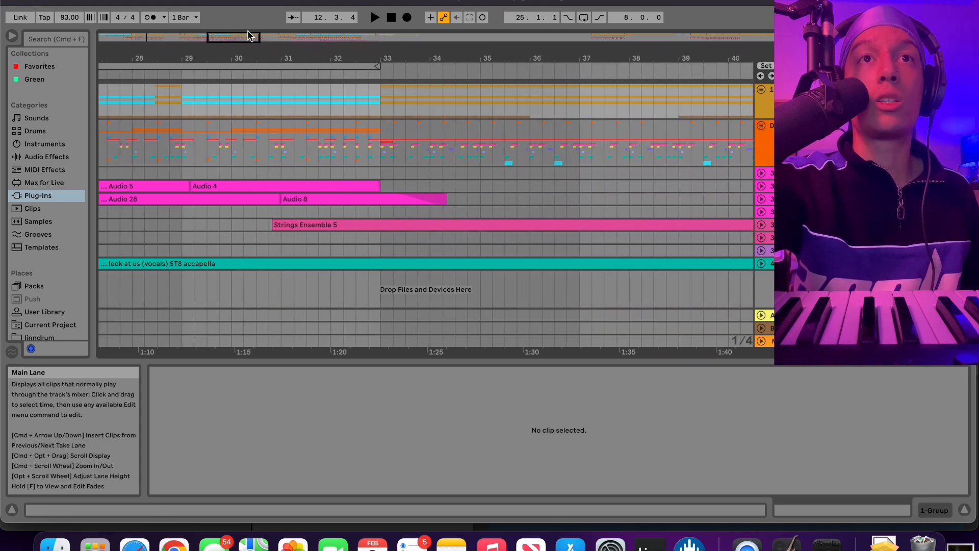
{"action": "mouse_move", "coordinate": [221, 37]}
{"action": "left_mouse_down"}
{"action": "mouse_move", "coordinate": [219, 4]}
{"action": "mouse_move", "coordinate": [205, 39]}
{"action": "left_mouse_up"}
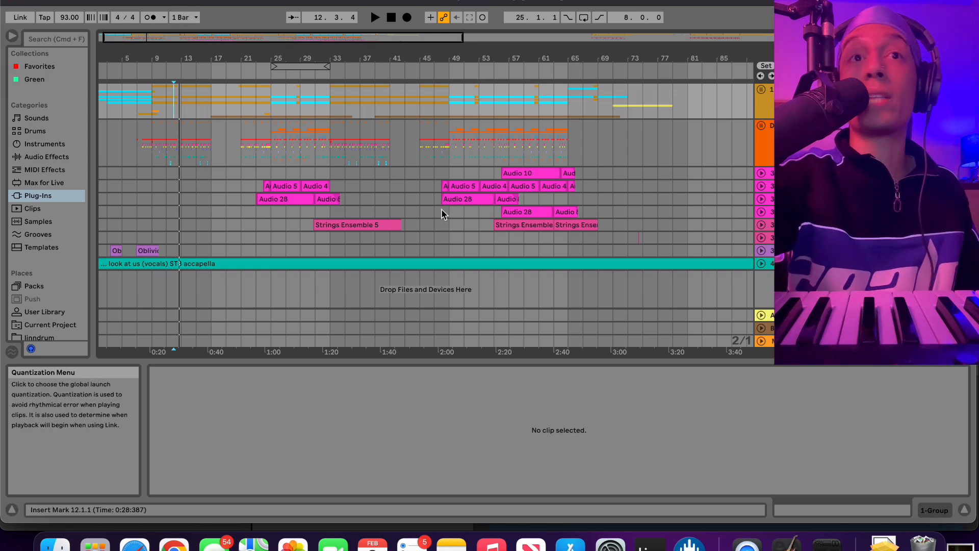
{"action": "left_click", "coordinate": [272, 115]}
{"action": "key", "text": "space"}
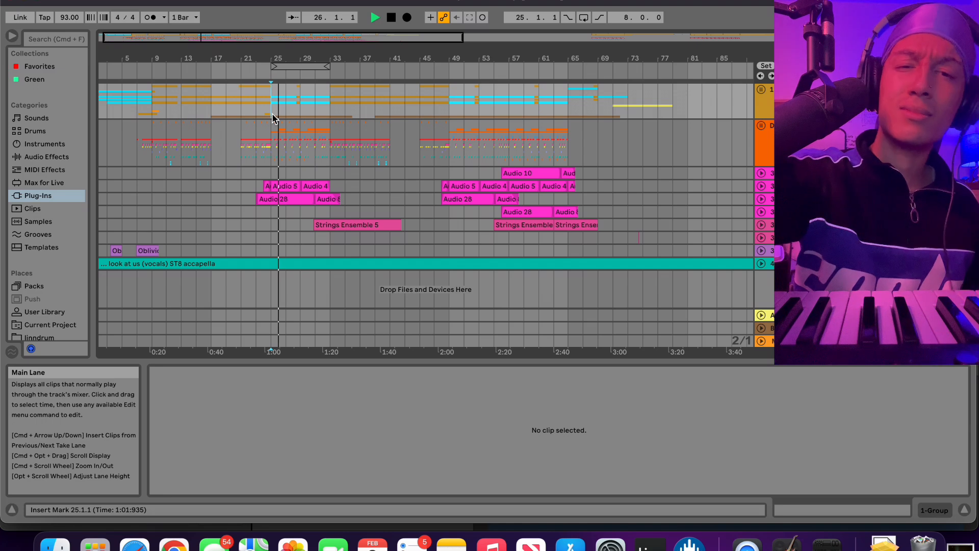
{"action": "key", "text": "space"}
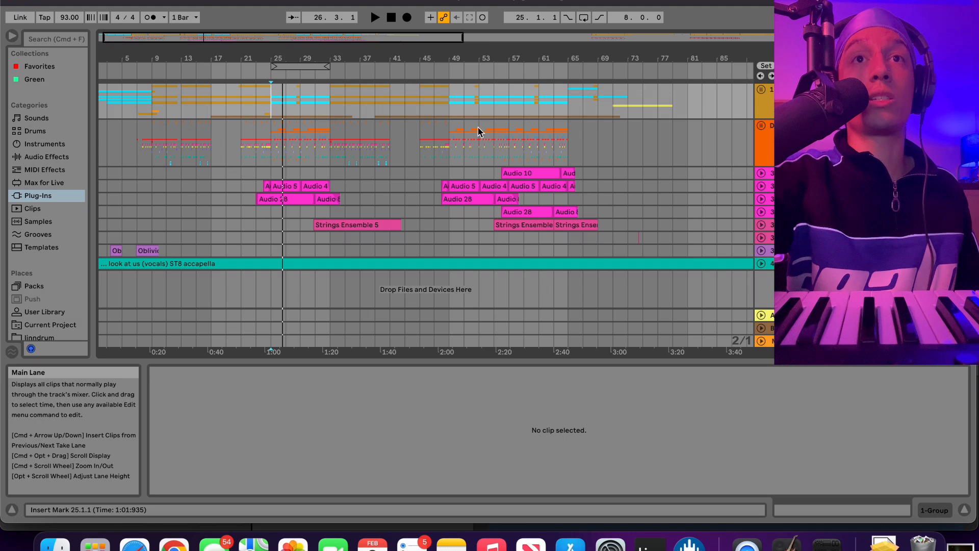
Play the arrangement from 41.1.1 on the DRUMS group to bar 46 and again from 49.1.1 on the first audio track
{"action": "left_click", "coordinate": [386, 156]}
{"action": "key", "text": "space"}
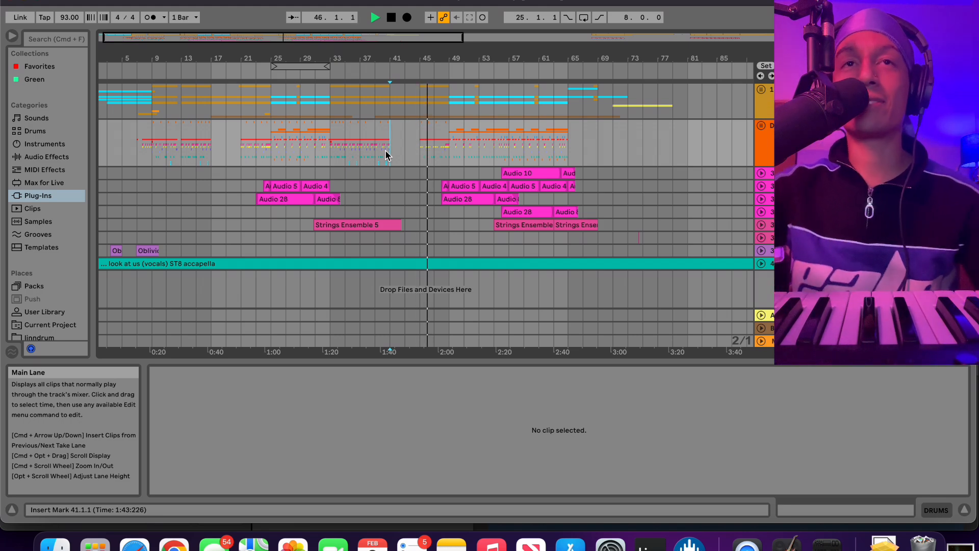
{"action": "key", "text": "space"}
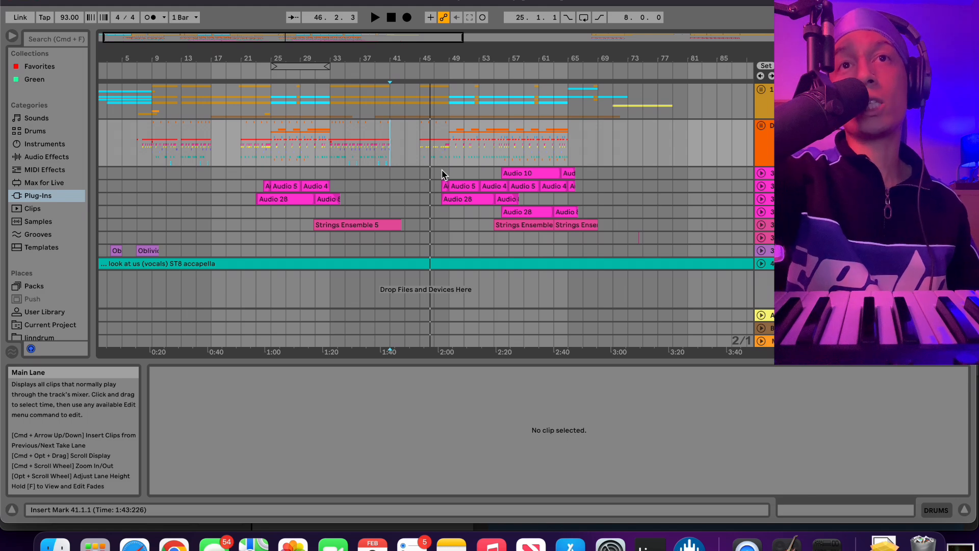
{"action": "left_click", "coordinate": [444, 171]}
{"action": "key", "text": "space"}
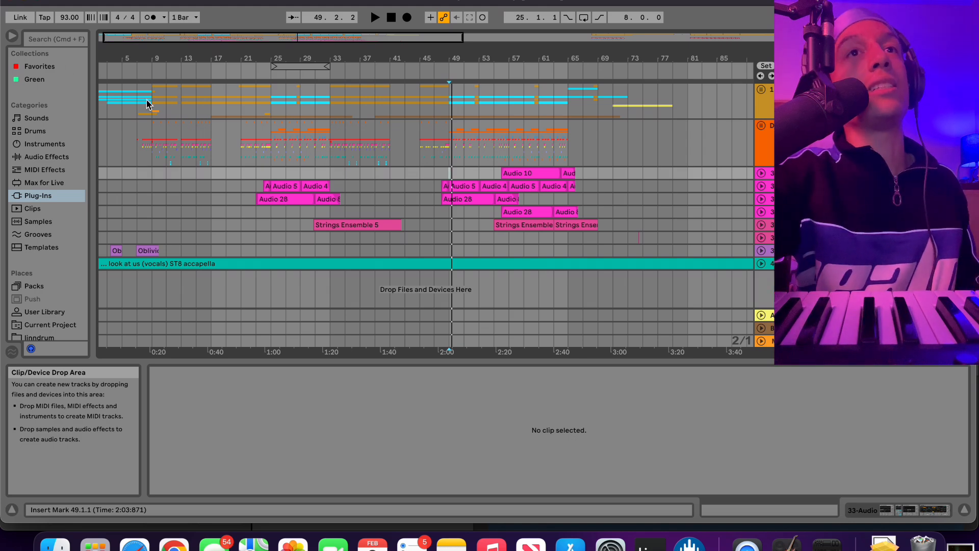
Place the insert marker at 1.1.1 on the first instrument group and play the intro through to bar 10
{"action": "left_click_drag", "start_coordinate": [123, 34], "coordinate": [104, 71]}
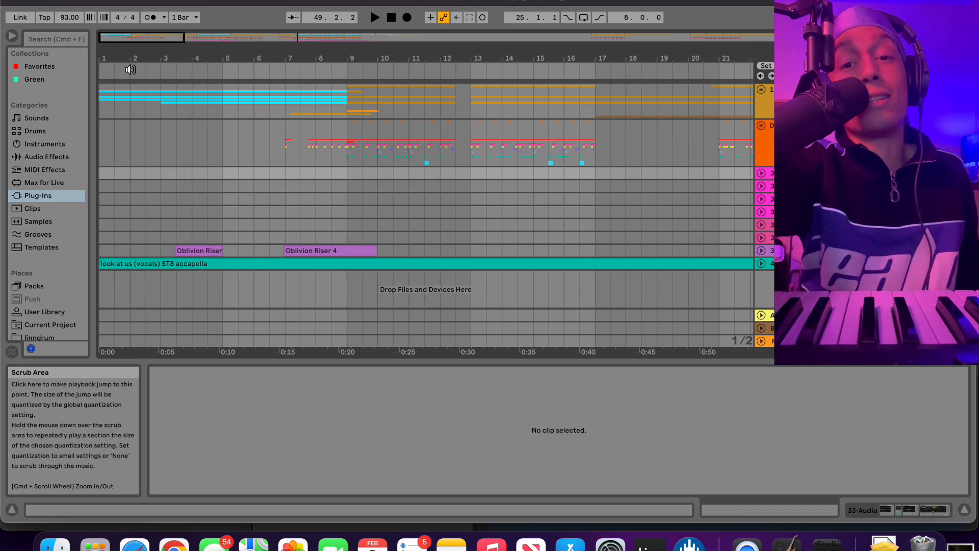
{"action": "left_click", "coordinate": [103, 119]}
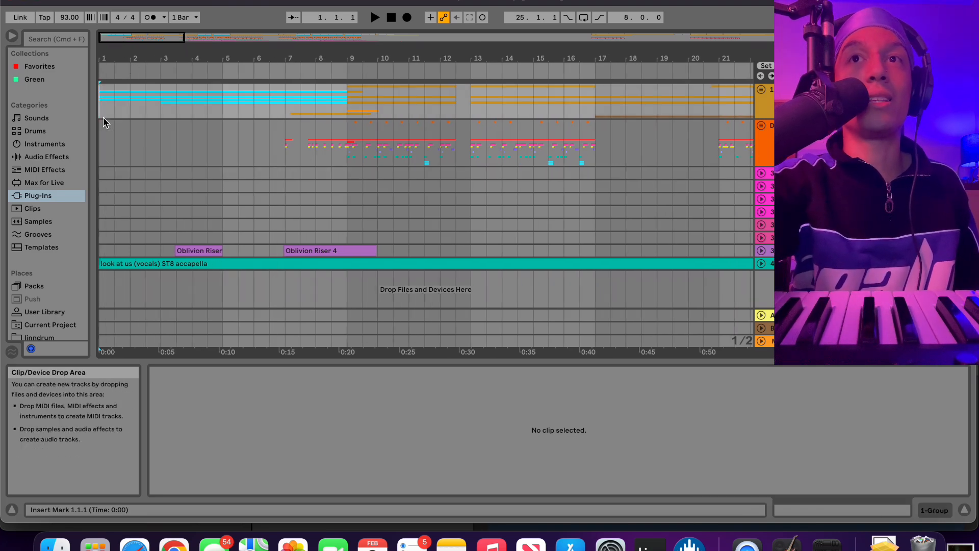
{"action": "key", "text": "space"}
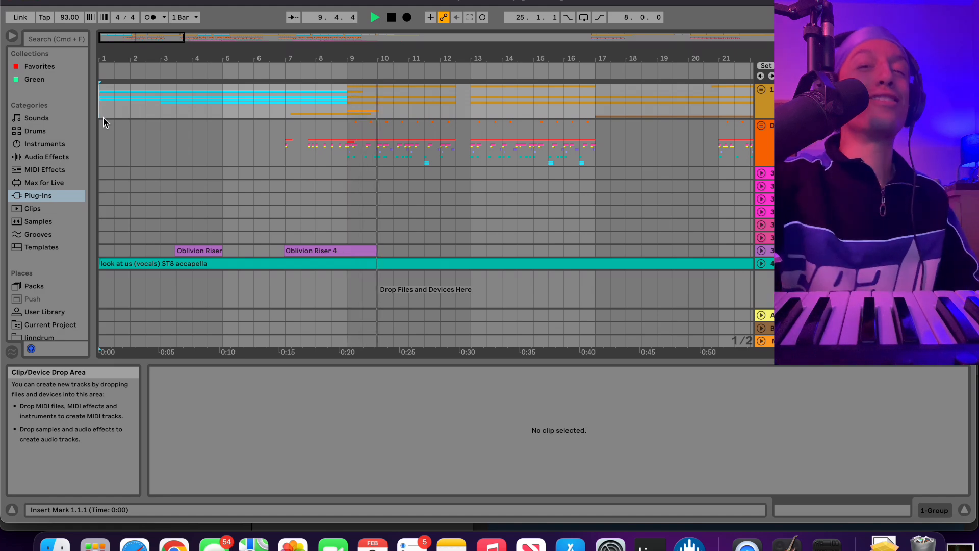
{"action": "key", "text": "space"}
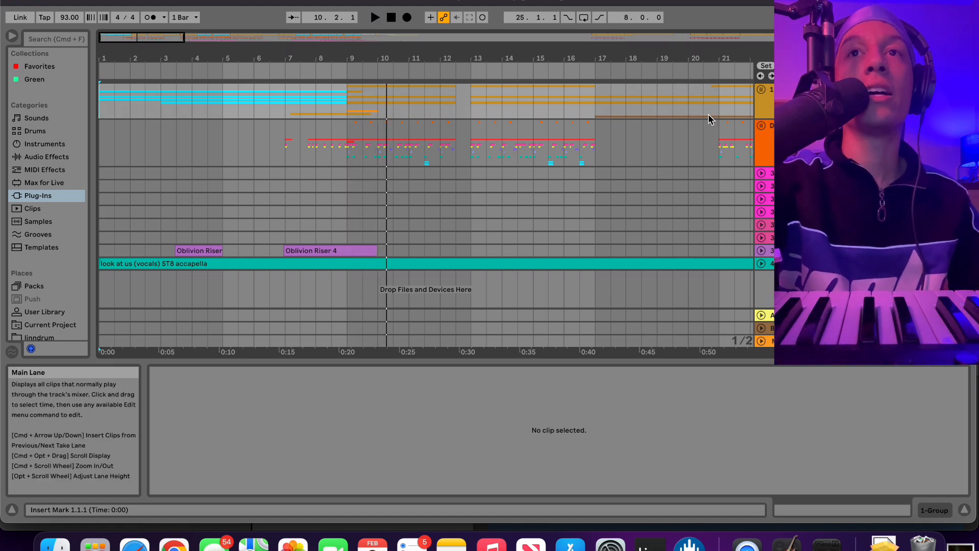
Unfold the first instrument group and its 6-Grand Piano track, and show that track's device chain
{"action": "left_click", "coordinate": [761, 90]}
{"action": "scroll", "coordinate": [250, 175], "scroll_direction": "down", "scroll_amount": 3}
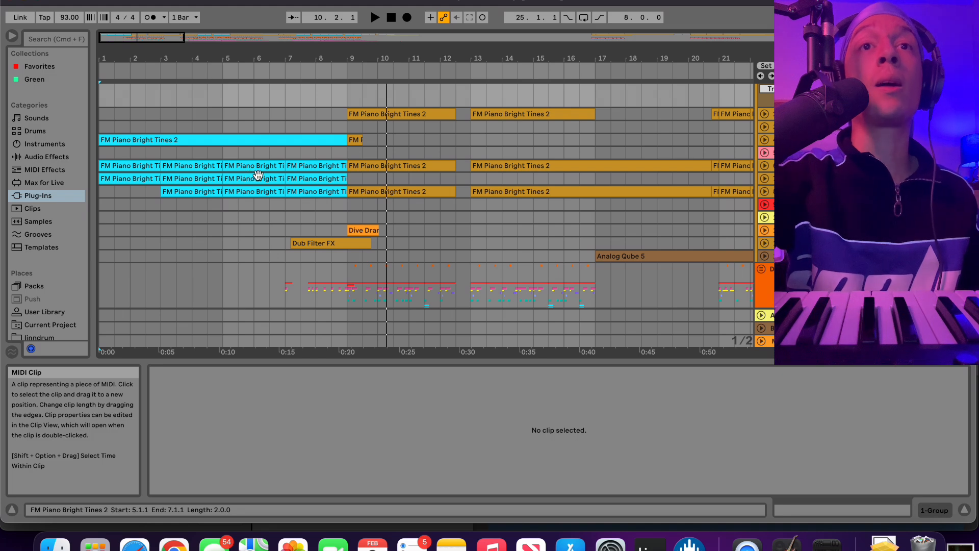
{"action": "left_click", "coordinate": [764, 165]}
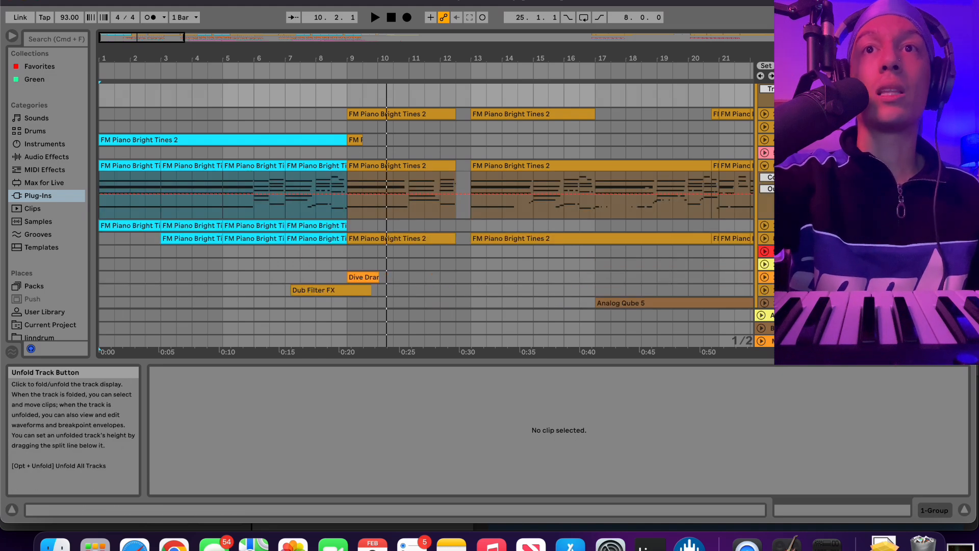
{"action": "double_click", "coordinate": [791, 165]}
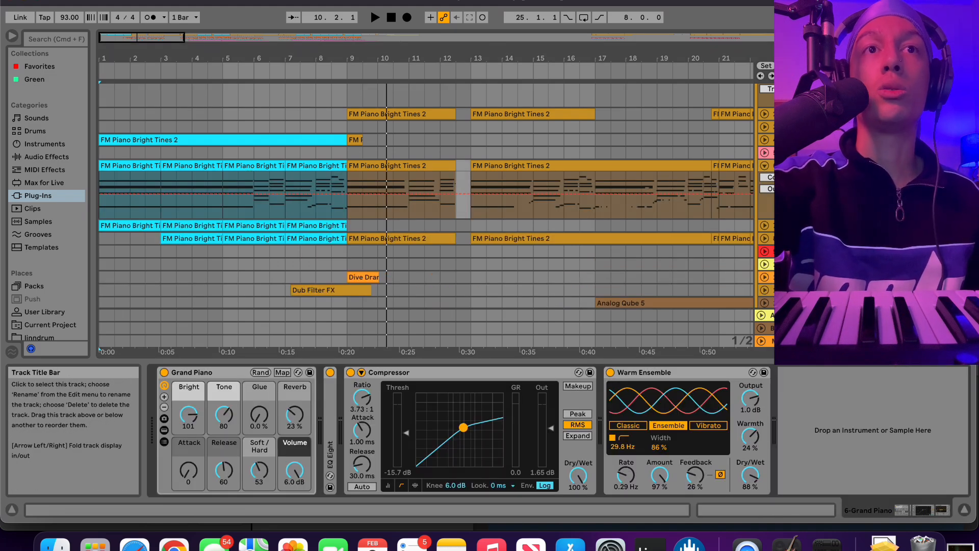
{"action": "scroll", "coordinate": [791, 177], "scroll_direction": "down", "scroll_amount": 3}
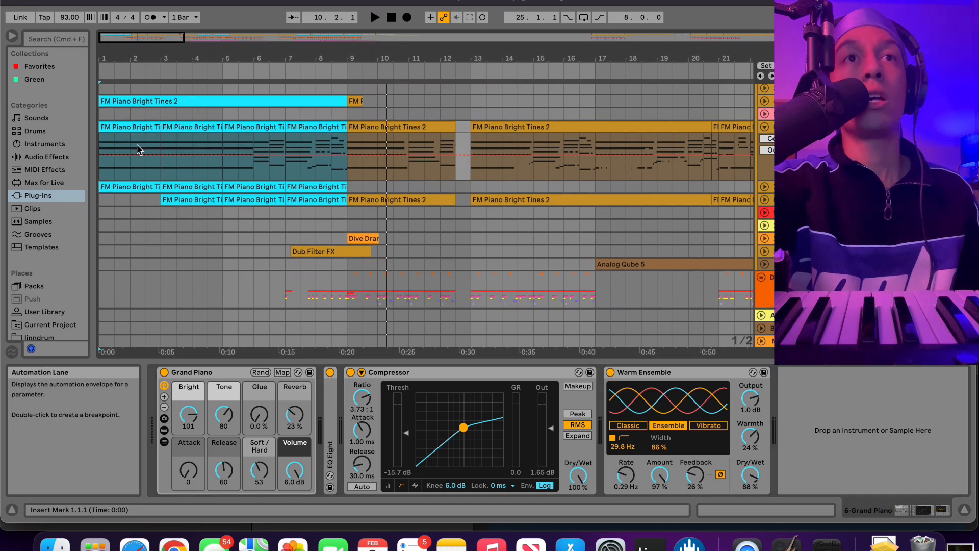
Play the intro from 1.1.1 to bar 7, following the notes in the layered piano clips
{"action": "left_click_drag", "start_coordinate": [114, 39], "coordinate": [114, 59]}
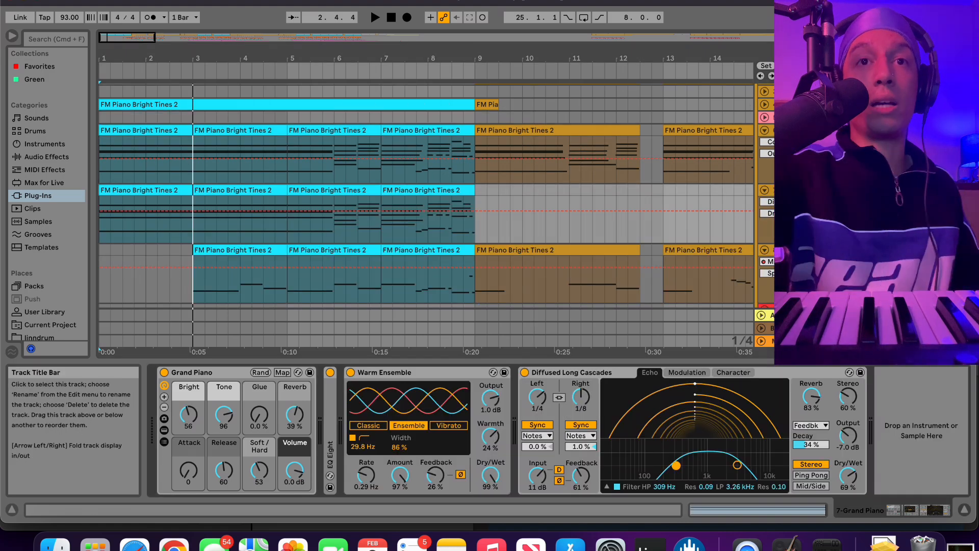
{"action": "key", "text": "space"}
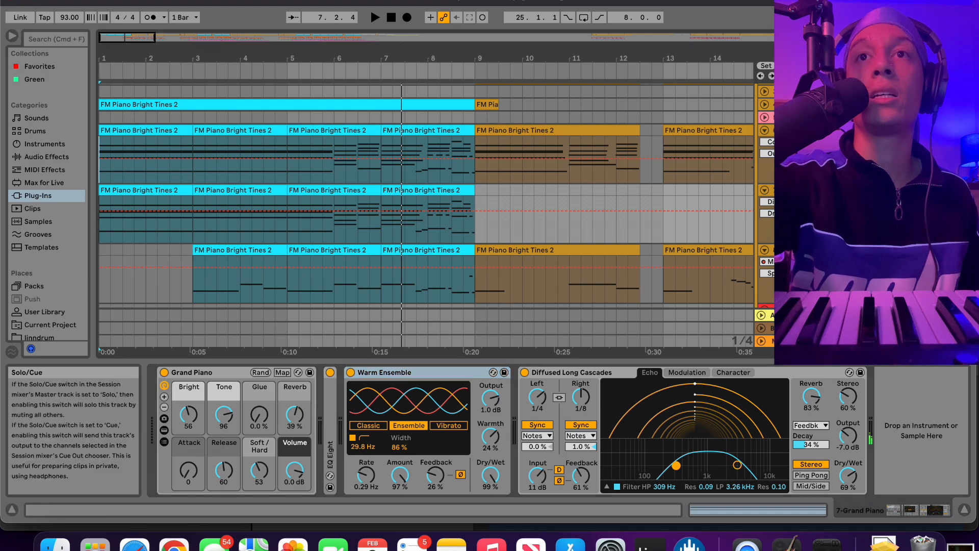
Unfold the 4-FM Piano Bright Tines track and show its device chain from EQ Eight through Ambience
{"action": "left_click", "coordinate": [764, 104]}
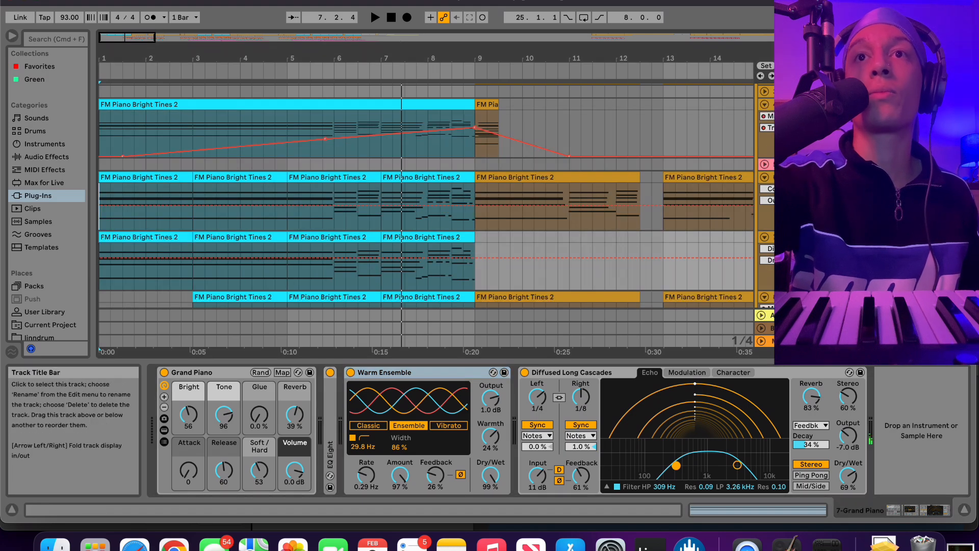
{"action": "left_click", "coordinate": [785, 105]}
{"action": "scroll", "coordinate": [379, 167], "scroll_direction": "up", "scroll_amount": 2}
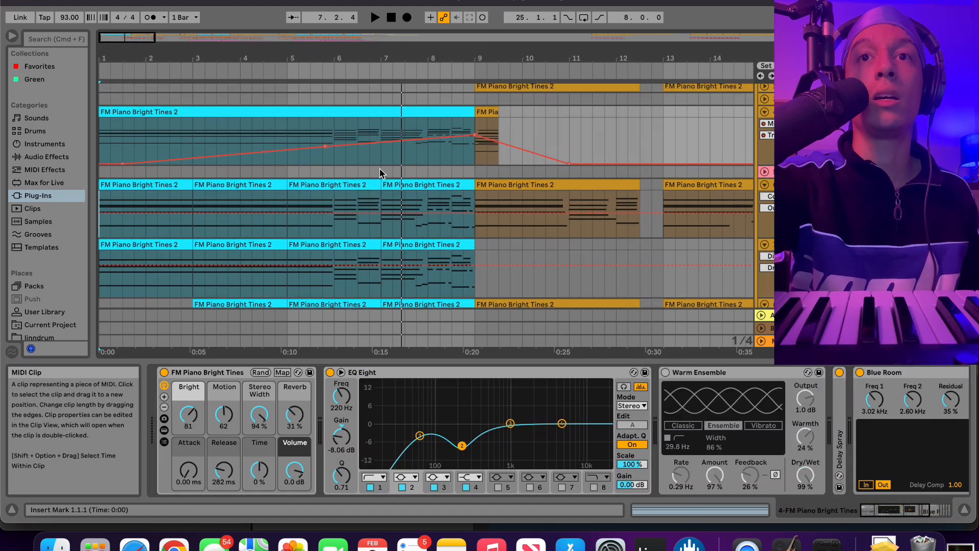
{"action": "scroll", "coordinate": [410, 397], "scroll_direction": "right", "scroll_amount": 5}
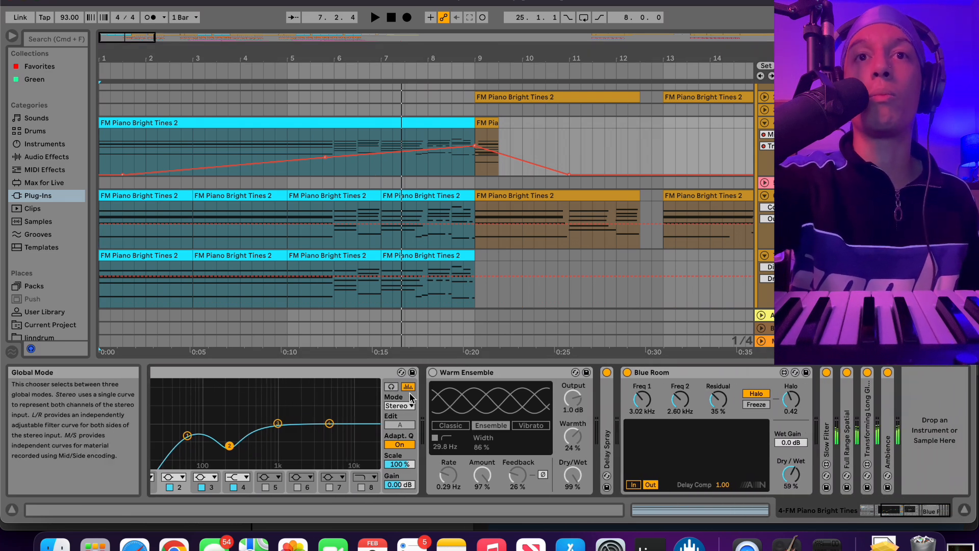
Expand the Delay Spray and Slow Filter devices on the FM Piano Bright Tines track and collapse Blue Room
{"action": "double_click", "coordinate": [606, 457]}
{"action": "scroll", "coordinate": [677, 437], "scroll_direction": "right", "scroll_amount": 8}
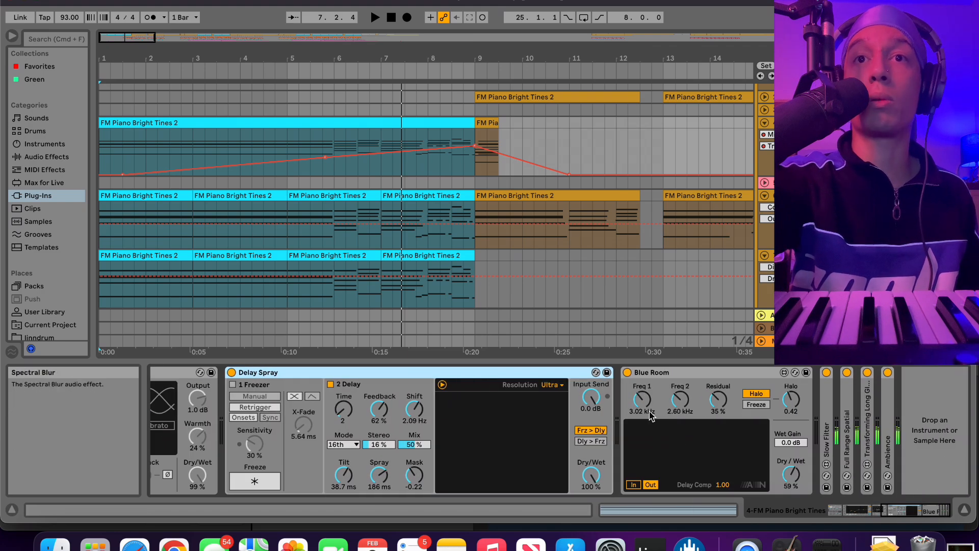
{"action": "double_click", "coordinate": [654, 377]}
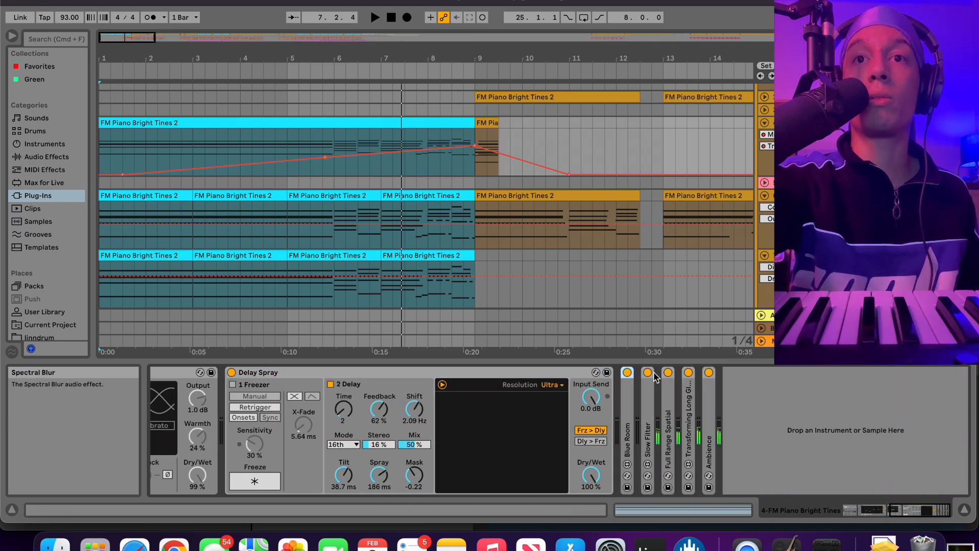
{"action": "double_click", "coordinate": [651, 413]}
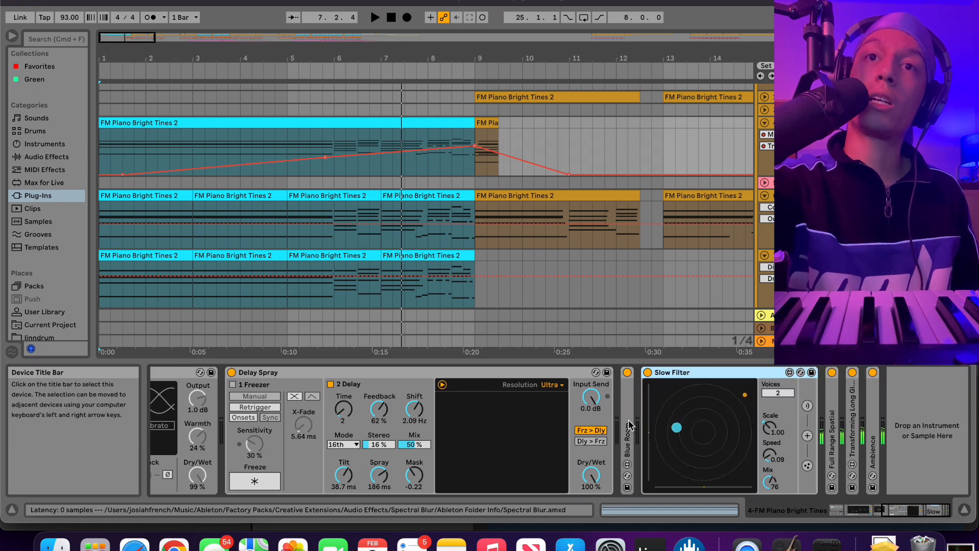
Expand the Blue Room, Full Range Spatial, Transforming Long Glide and Ambience devices on the FM Piano Bright Tines track while the intro plays
{"action": "double_click", "coordinate": [628, 420]}
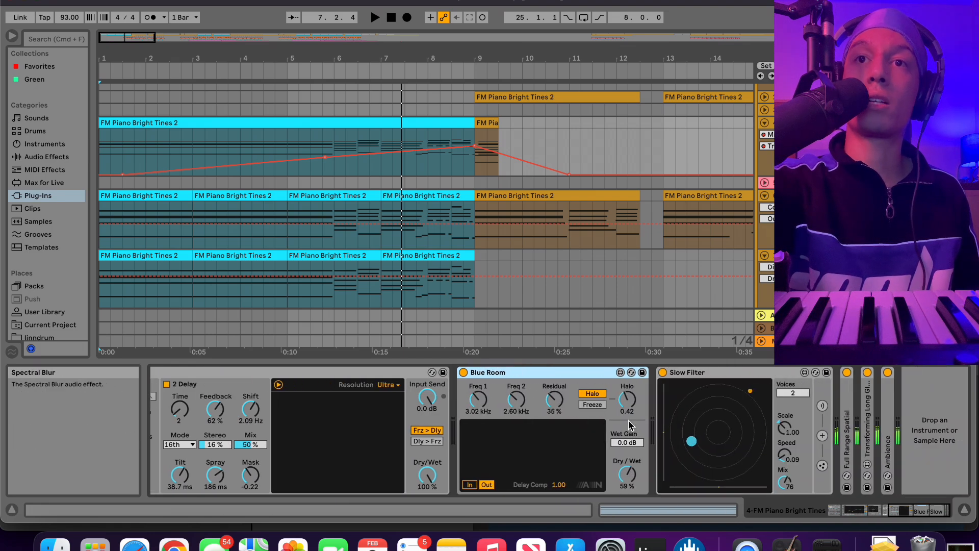
{"action": "double_click", "coordinate": [847, 439]}
{"action": "key", "text": "space"}
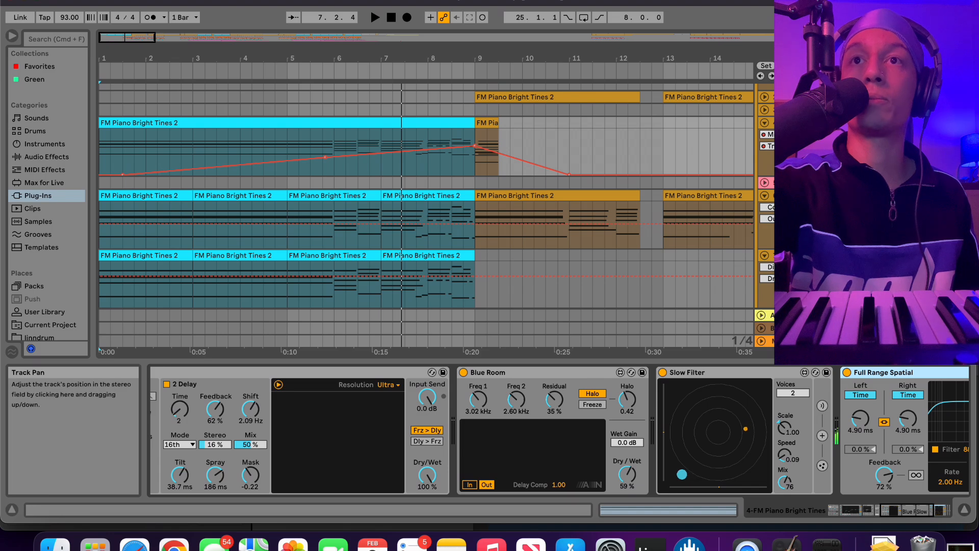
{"action": "left_click", "coordinate": [948, 373]}
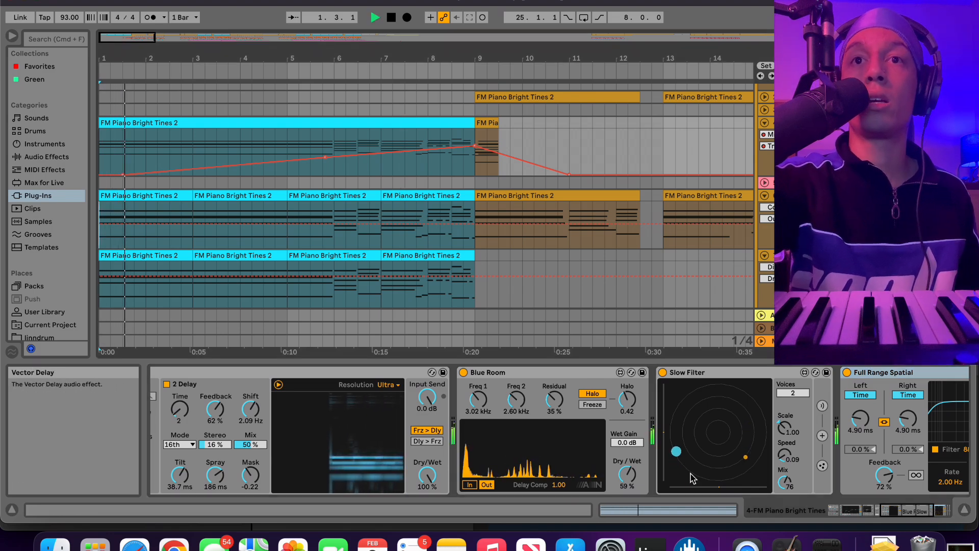
{"action": "scroll", "coordinate": [691, 477], "scroll_direction": "right", "scroll_amount": 5}
{"action": "double_click", "coordinate": [868, 425]}
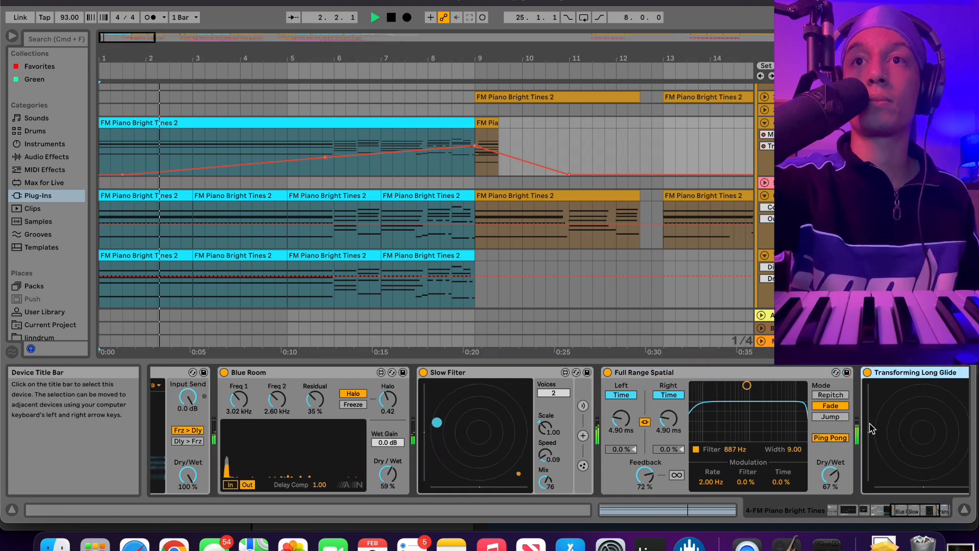
{"action": "double_click", "coordinate": [893, 431]}
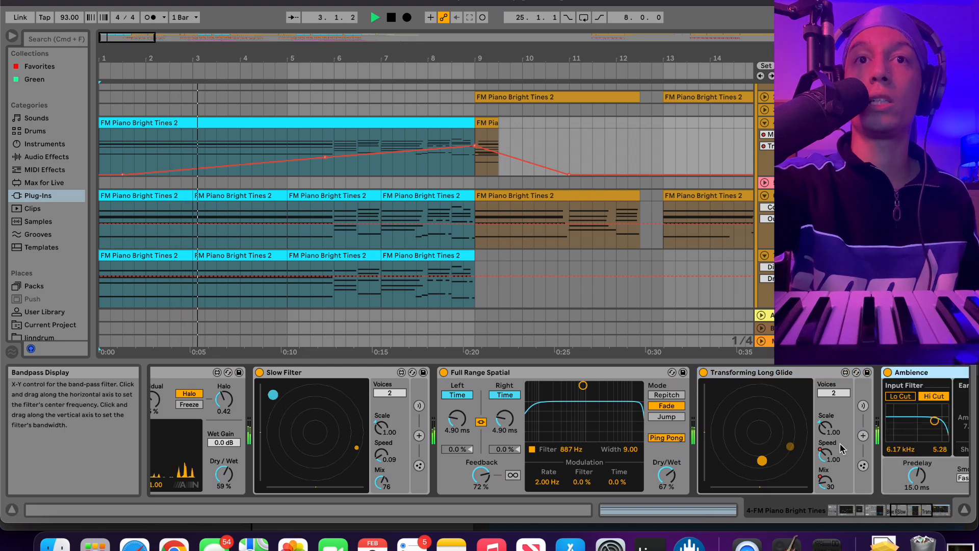
Examine the devices from Blue Room to Ambience during playback up to bar 9
{"action": "scroll", "coordinate": [857, 444], "scroll_direction": "left", "scroll_amount": 5}
{"action": "scroll", "coordinate": [834, 448], "scroll_direction": "right", "scroll_amount": 3}
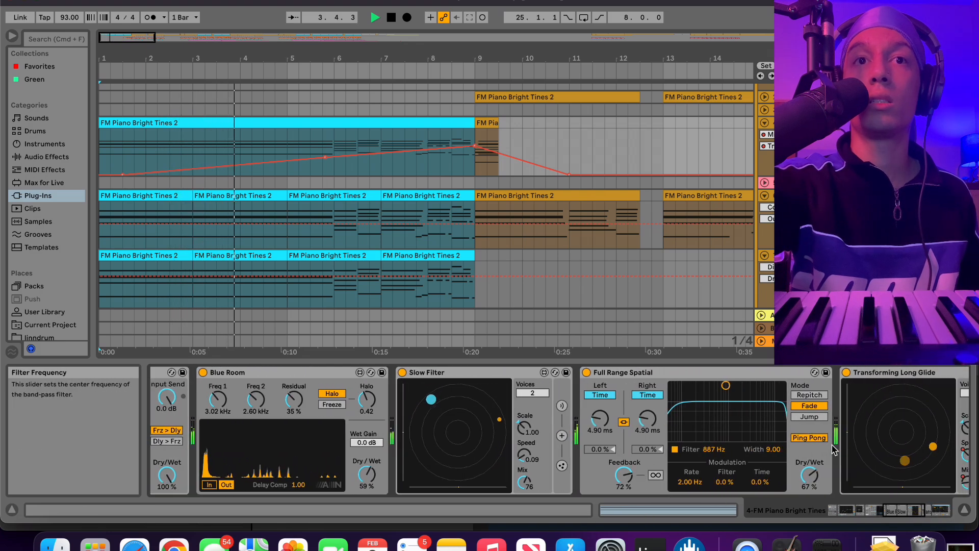
{"action": "scroll", "coordinate": [834, 449], "scroll_direction": "right", "scroll_amount": 2}
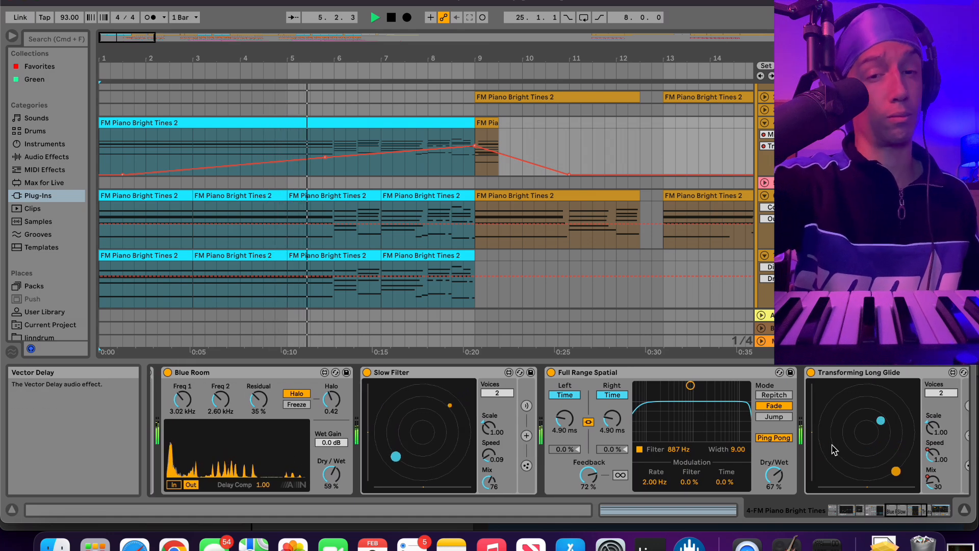
{"action": "scroll", "coordinate": [834, 449], "scroll_direction": "right", "scroll_amount": 4}
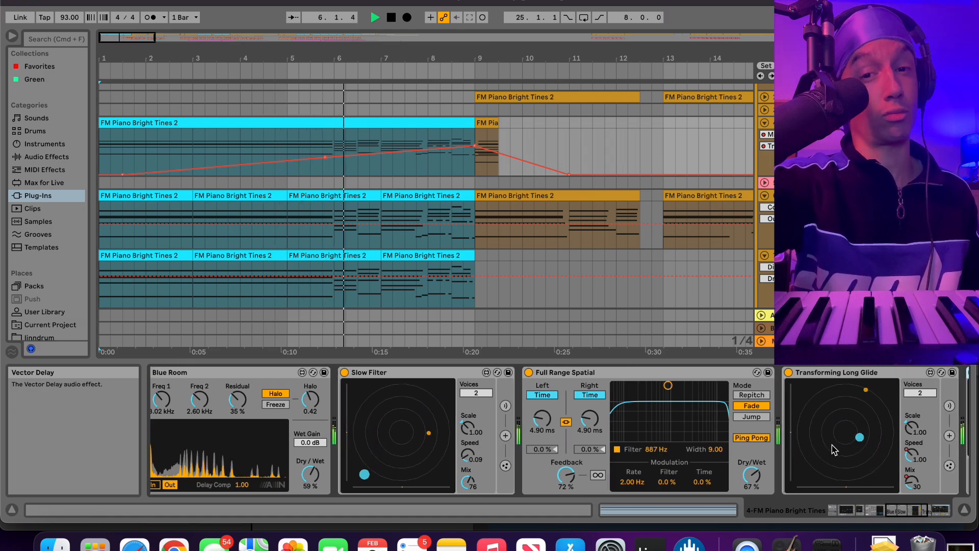
{"action": "scroll", "coordinate": [834, 449], "scroll_direction": "right", "scroll_amount": 3}
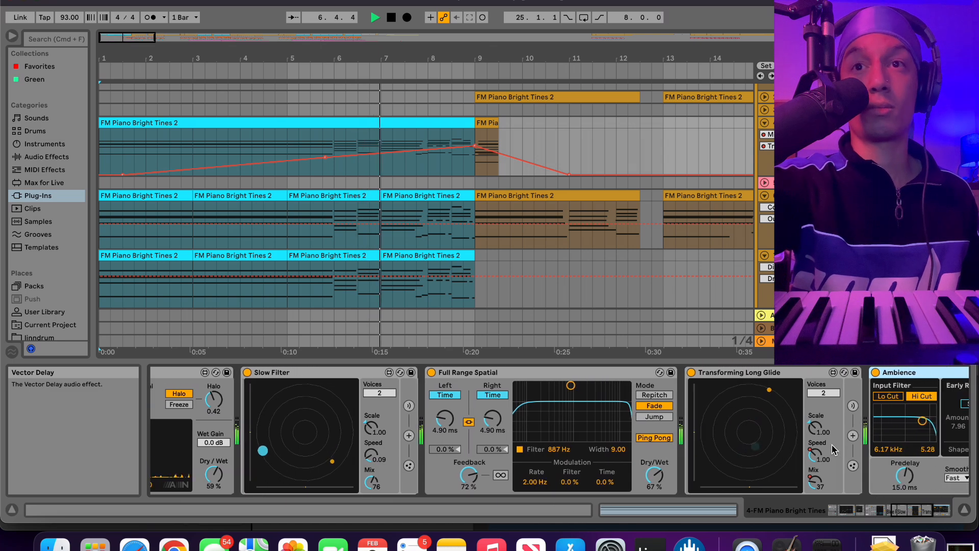
{"action": "scroll", "coordinate": [835, 448], "scroll_direction": "left", "scroll_amount": 3}
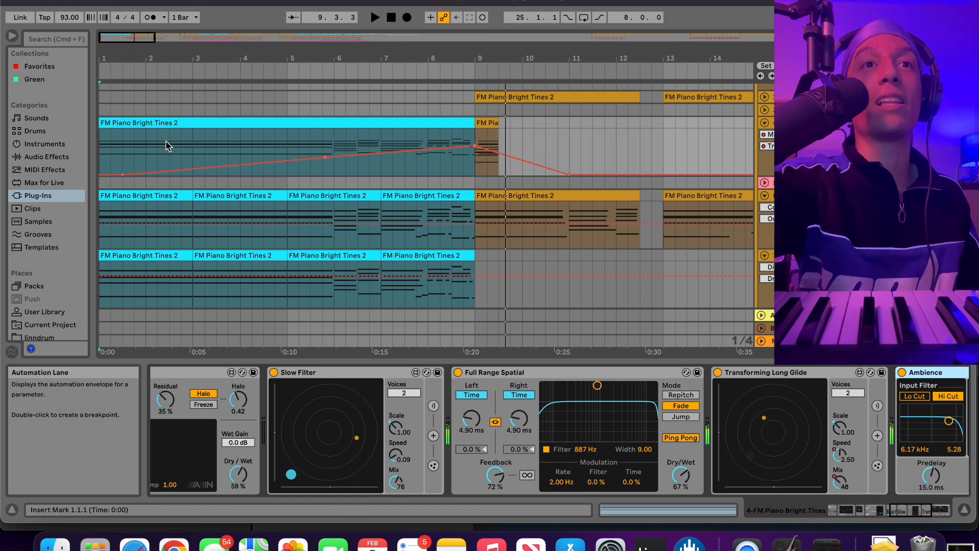
Replay the intro from 1.1.1 to the end of bar 9 and follow the device chain from Warm Ensemble through Ambience
{"action": "left_click", "coordinate": [107, 145]}
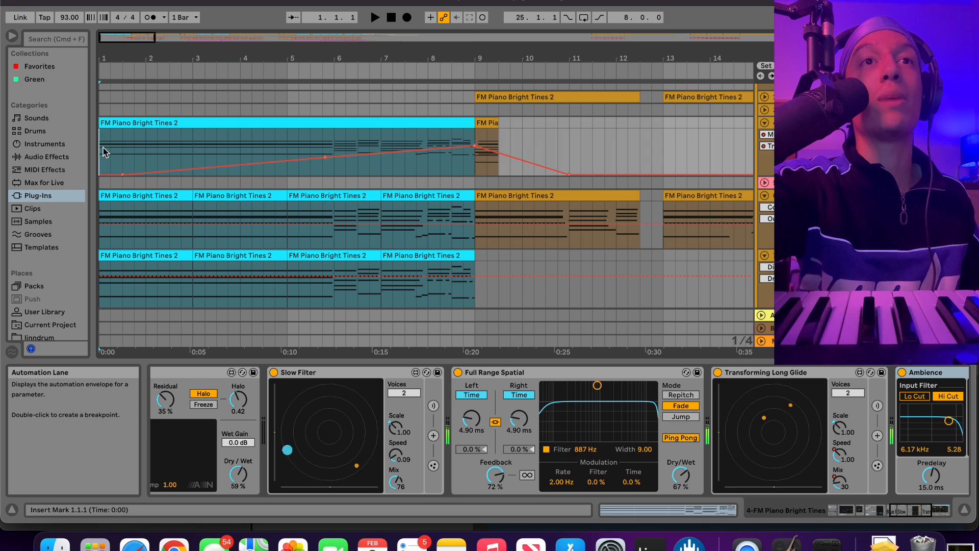
{"action": "key", "text": "space"}
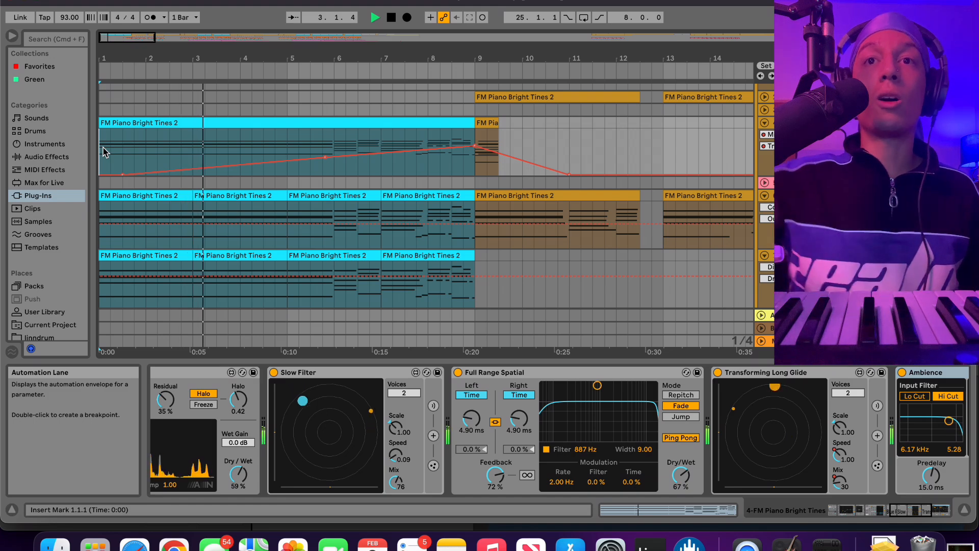
{"action": "scroll", "coordinate": [366, 430], "scroll_direction": "left", "scroll_amount": 15}
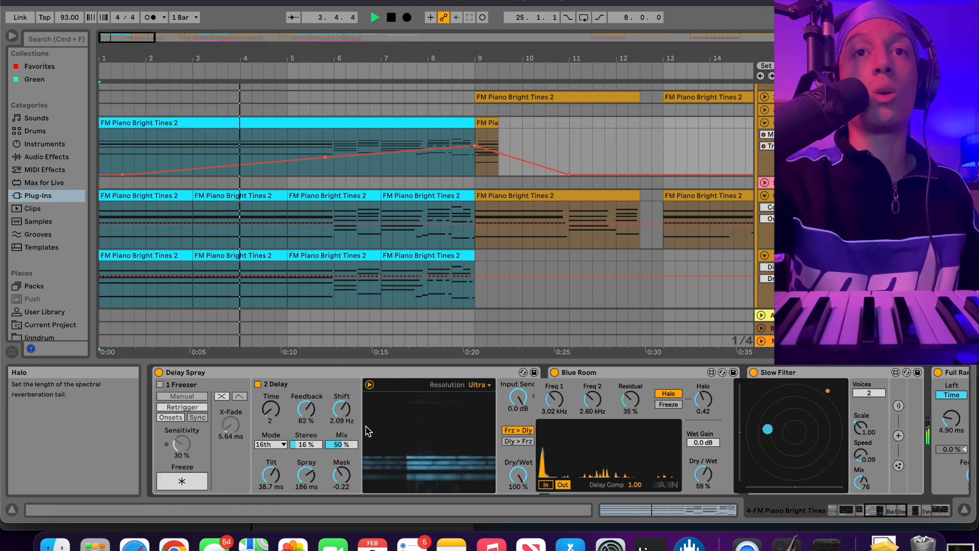
{"action": "scroll", "coordinate": [367, 431], "scroll_direction": "right", "scroll_amount": 15}
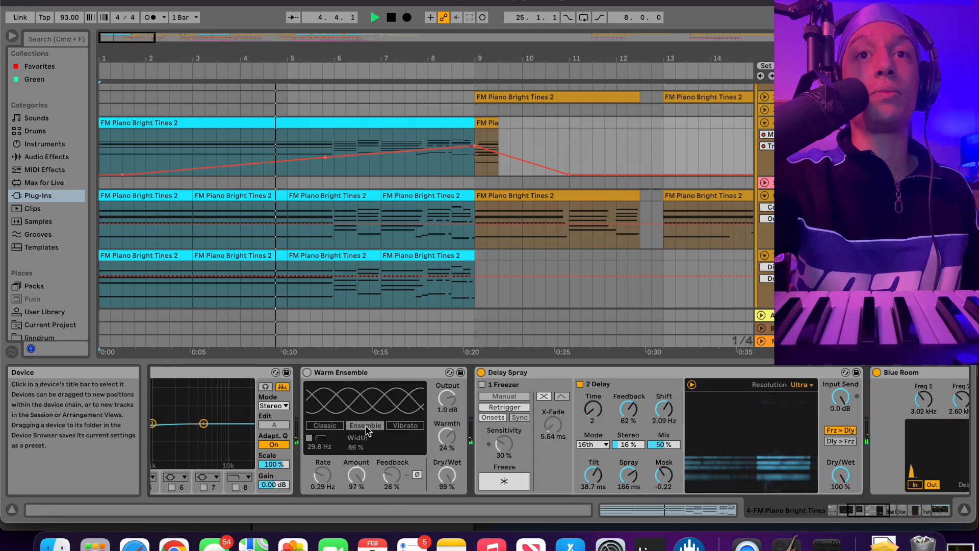
{"action": "scroll", "coordinate": [366, 431], "scroll_direction": "right", "scroll_amount": 3}
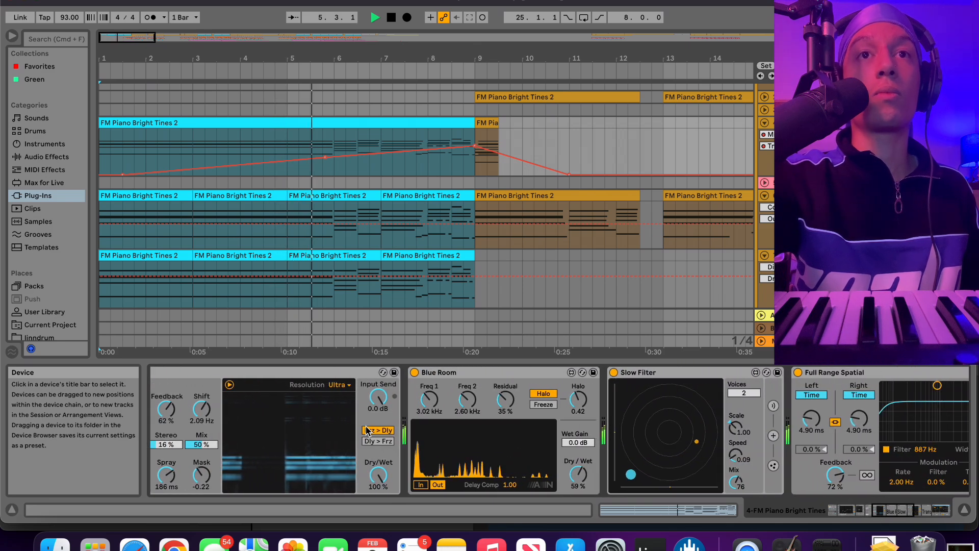
{"action": "scroll", "coordinate": [366, 430], "scroll_direction": "right", "scroll_amount": 4}
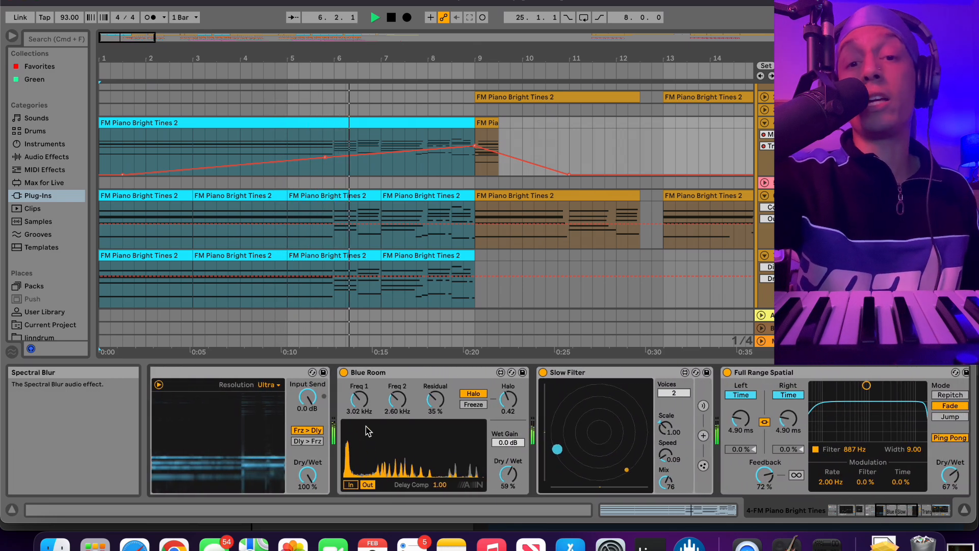
{"action": "scroll", "coordinate": [366, 430], "scroll_direction": "right", "scroll_amount": 12}
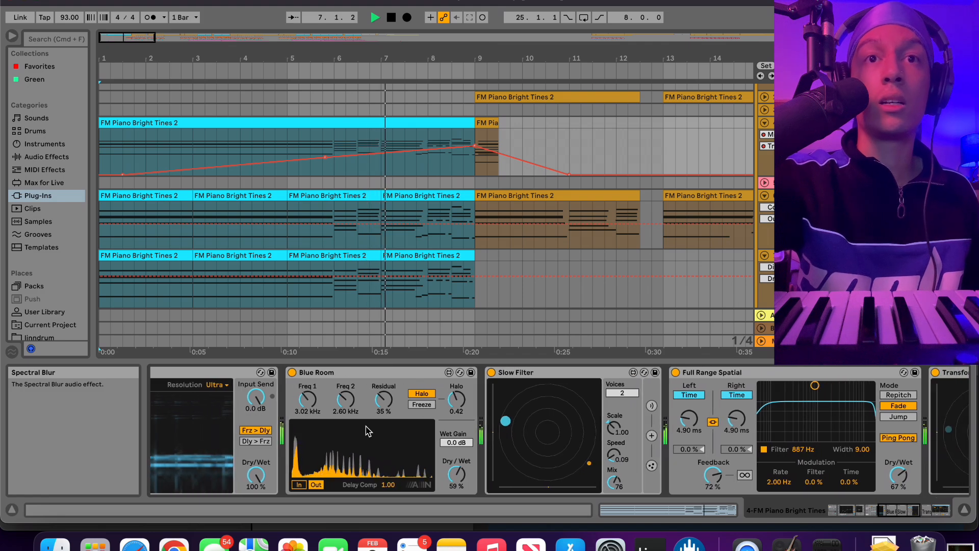
{"action": "scroll", "coordinate": [366, 431], "scroll_direction": "right", "scroll_amount": 18}
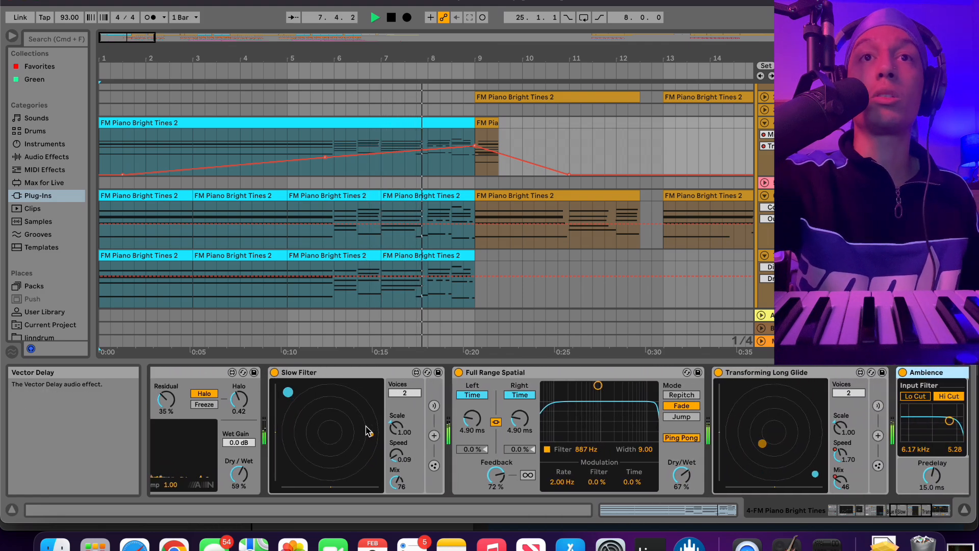
{"action": "scroll", "coordinate": [367, 431], "scroll_direction": "right", "scroll_amount": 3}
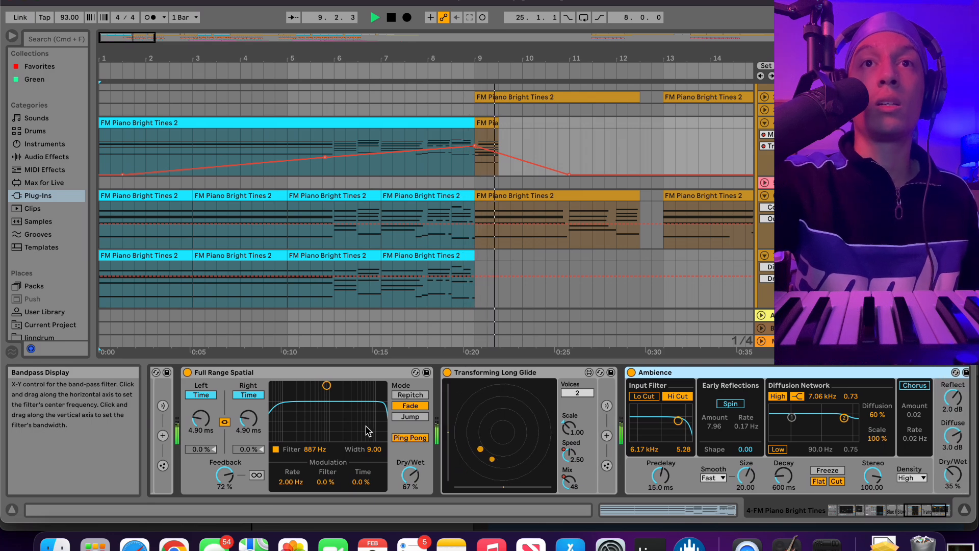
{"action": "key", "text": "space"}
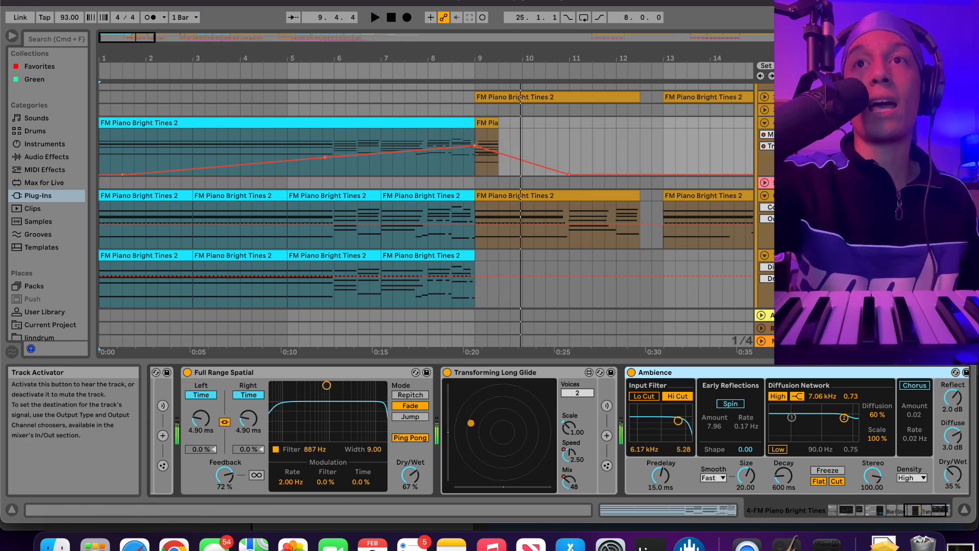
Play the Oblivion Riser 3 clip from 3.1.1, and again from right at the clip's start
{"action": "scroll", "coordinate": [407, 234], "scroll_direction": "down", "scroll_amount": 10}
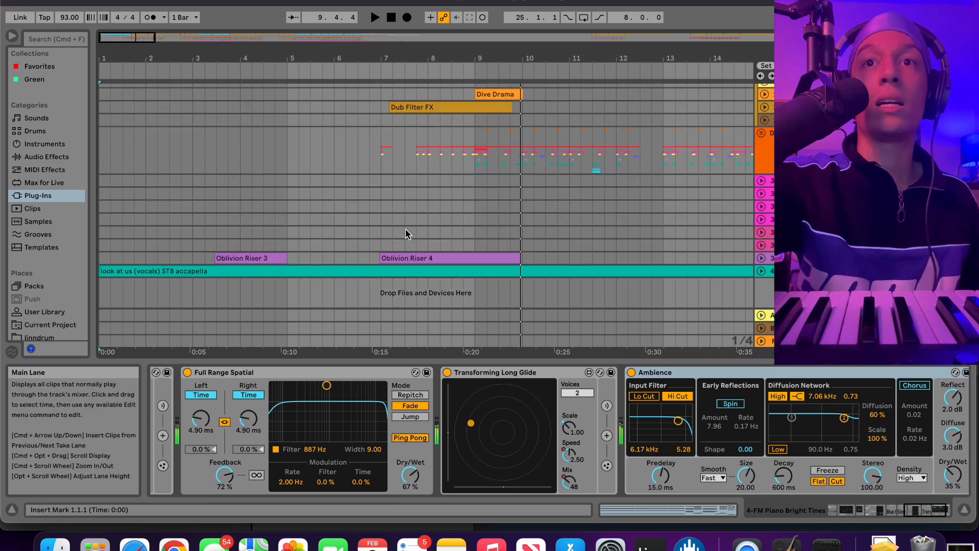
{"action": "left_click", "coordinate": [196, 258]}
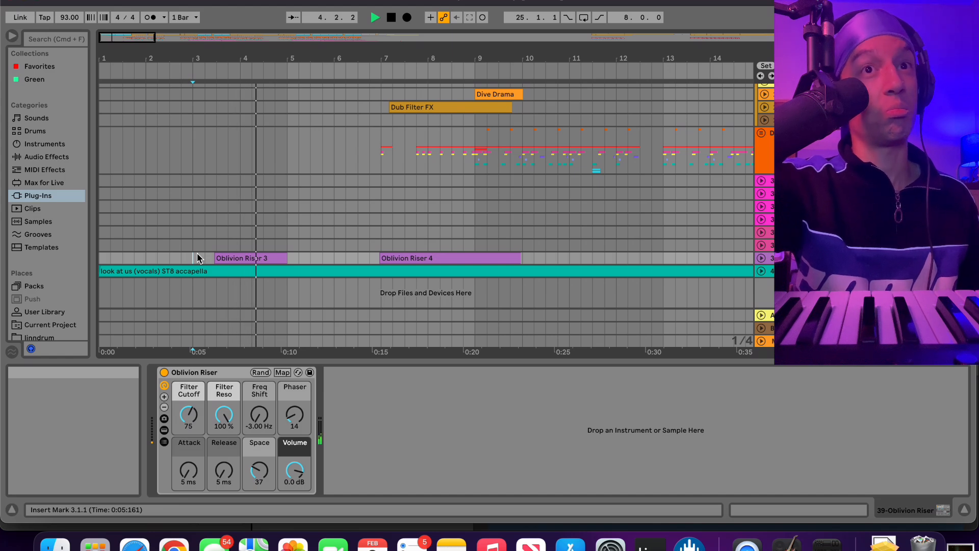
{"action": "key", "text": "space"}
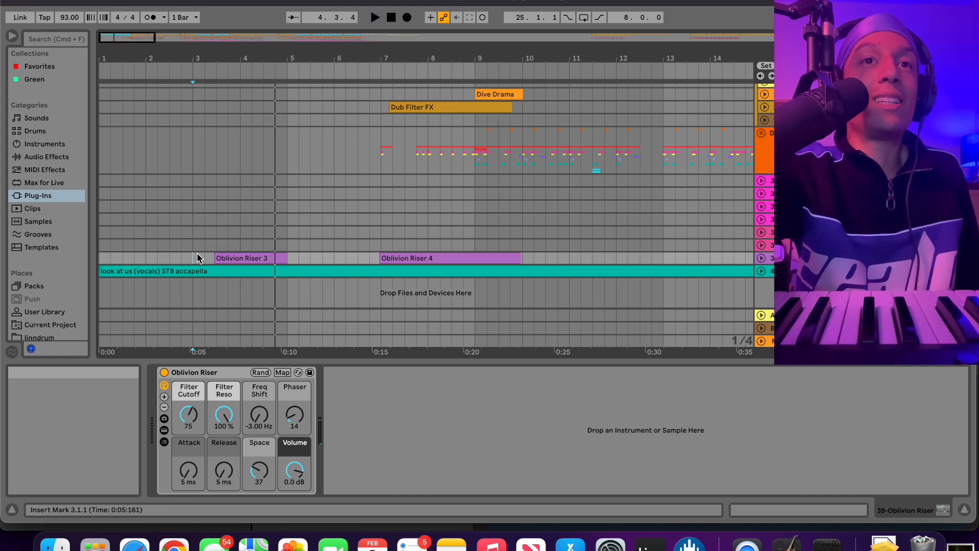
{"action": "left_click", "coordinate": [210, 252]}
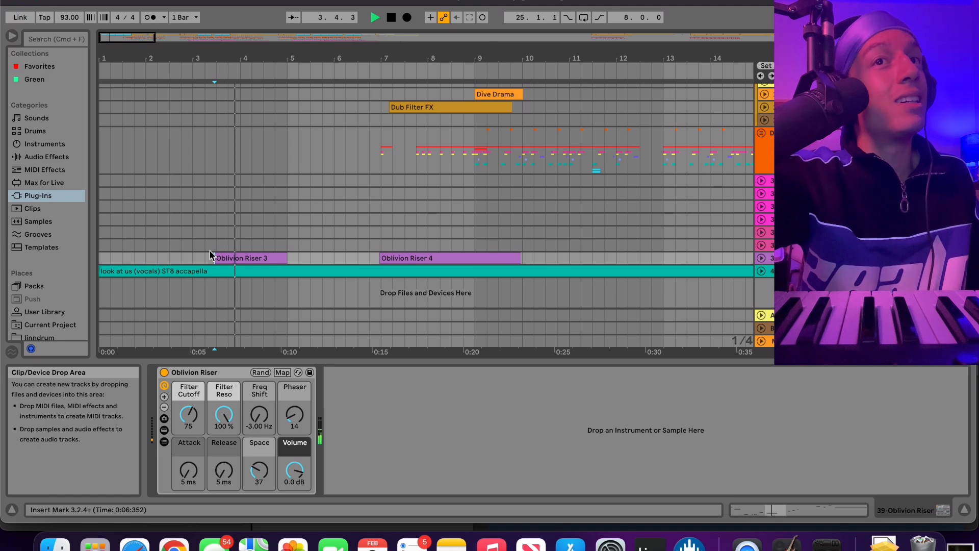
{"action": "key", "text": "space"}
Play the Oblivion Riser 4 clip from 6.4.1, stop in bar 8, and restart playback from the same point
{"action": "left_click", "coordinate": [371, 257]}
{"action": "key", "text": "space"}
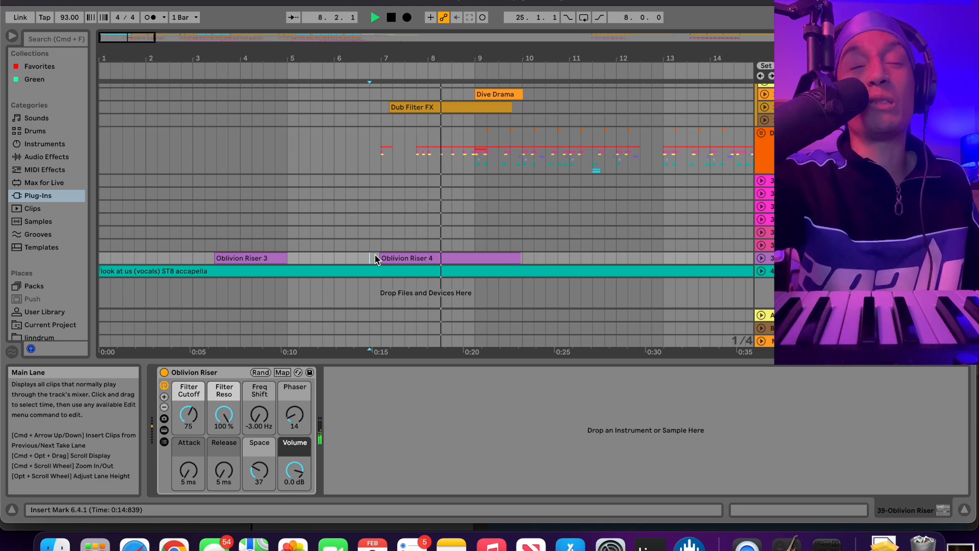
{"action": "key", "text": "space"}
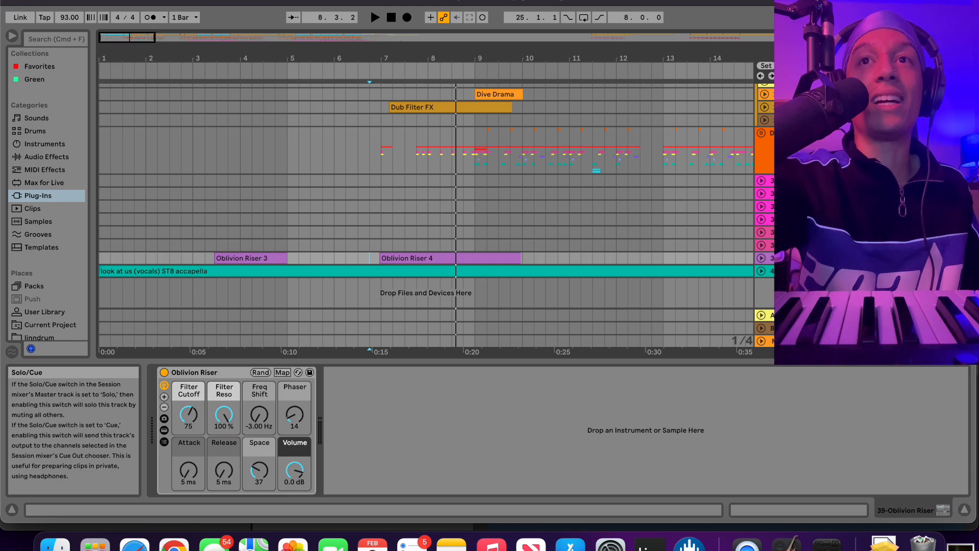
{"action": "key", "text": "space"}
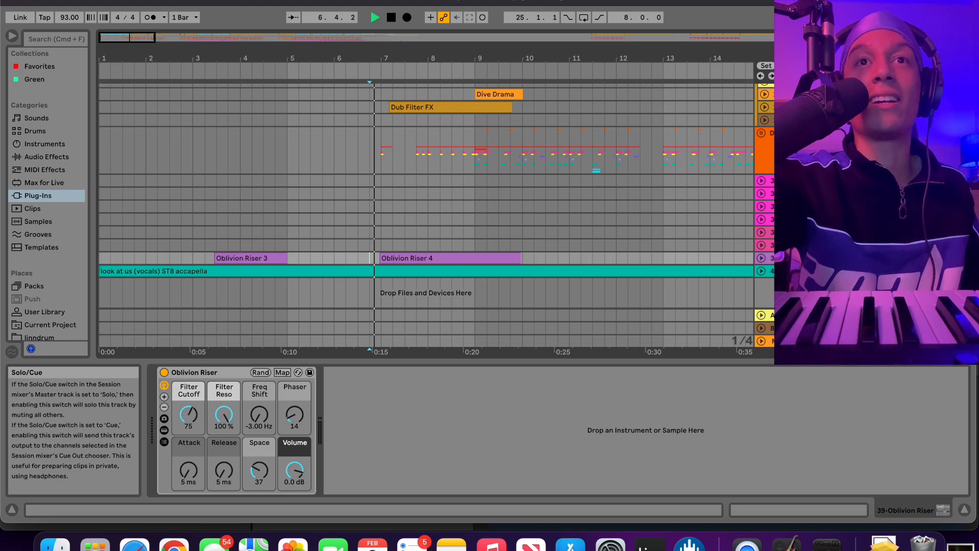
Show the device chains of the 12-Dub Filter FX and 11-Dive Drama tracks and listen to each track's clip
{"action": "scroll", "coordinate": [426, 214], "scroll_direction": "up", "scroll_amount": 3}
{"action": "scroll", "coordinate": [426, 214], "scroll_direction": "up", "scroll_amount": 1}
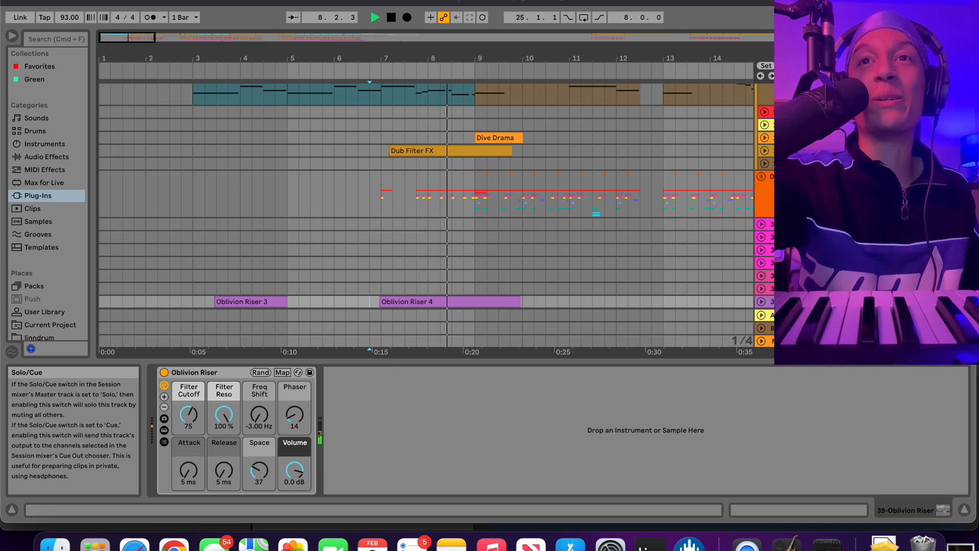
{"action": "left_click", "coordinate": [795, 151]}
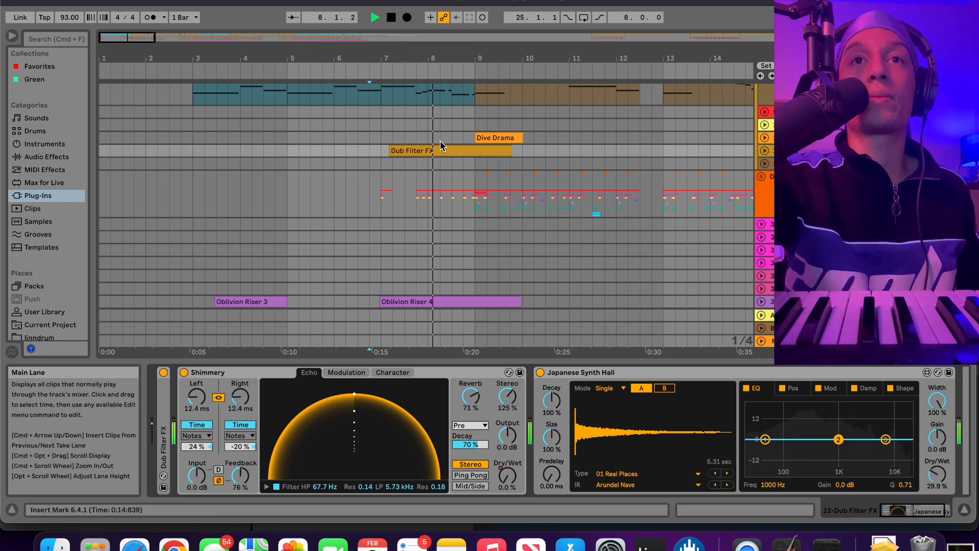
{"action": "key", "text": "space"}
{"action": "left_click", "coordinate": [464, 138]}
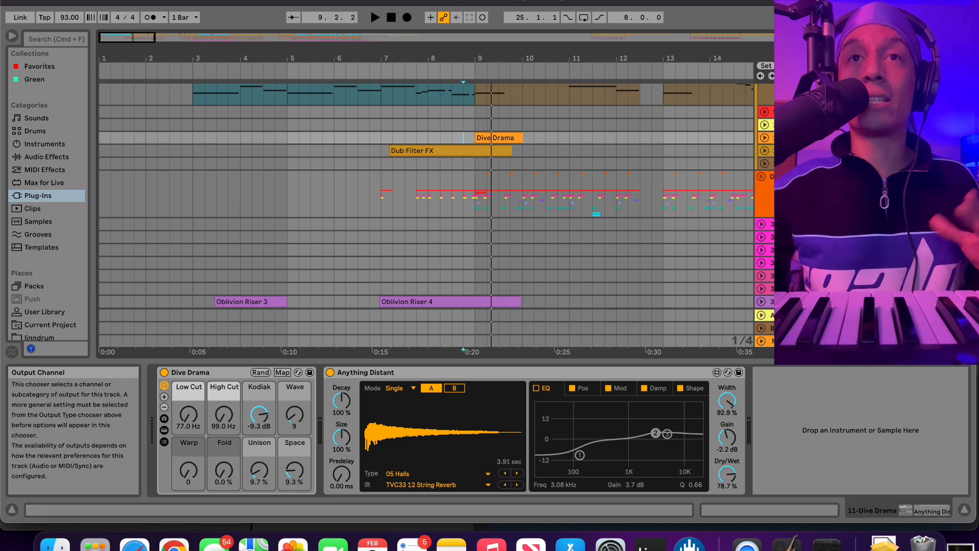
{"action": "left_click", "coordinate": [630, 139]}
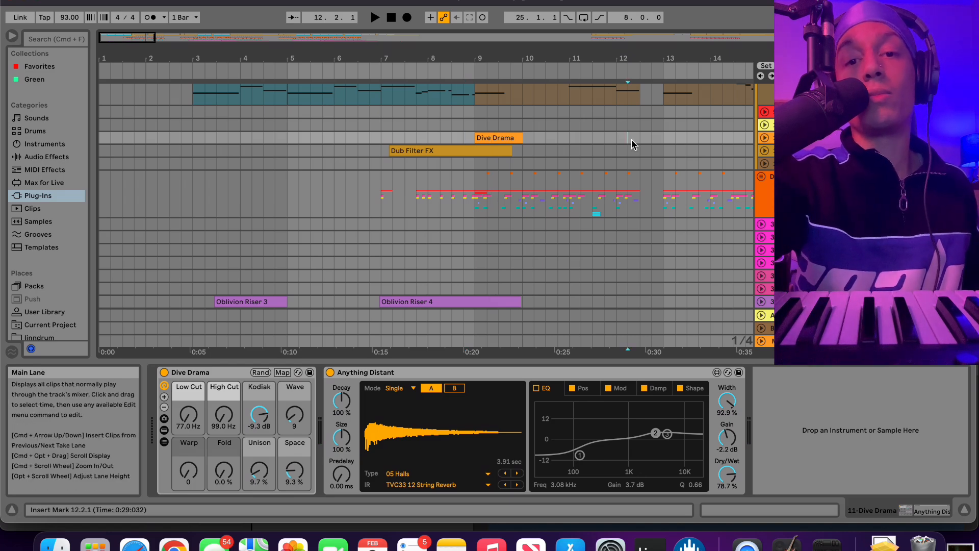
Fold the 4-FM Piano Bright Tines track, the 6-Grand Piano track and the two piano tracks below it
{"action": "scroll", "coordinate": [631, 139], "scroll_direction": "up", "scroll_amount": 5}
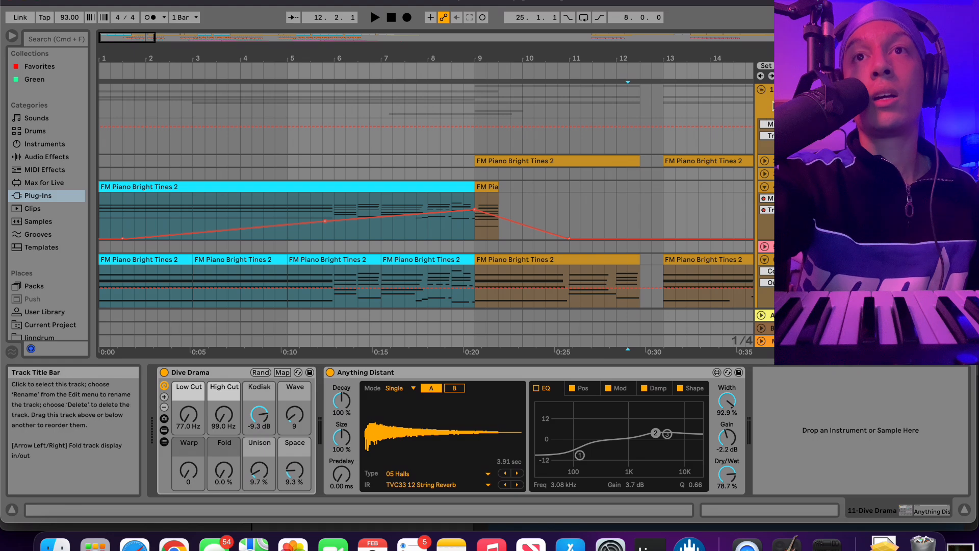
{"action": "left_click", "coordinate": [768, 182]}
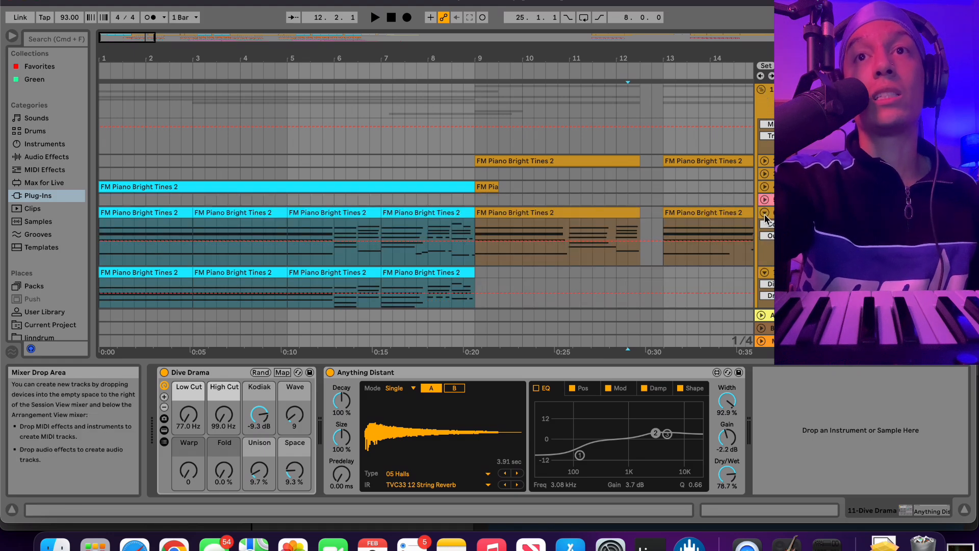
{"action": "left_click", "coordinate": [769, 200]}
{"action": "left_click", "coordinate": [764, 212]}
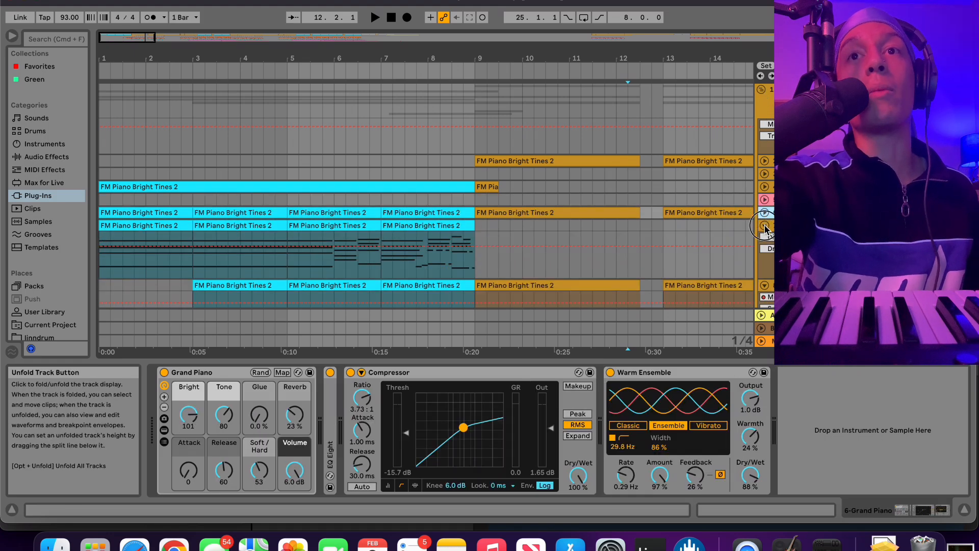
{"action": "left_click", "coordinate": [764, 225]}
{"action": "left_click", "coordinate": [764, 238]}
{"action": "scroll", "coordinate": [763, 245], "scroll_direction": "down", "scroll_amount": 10}
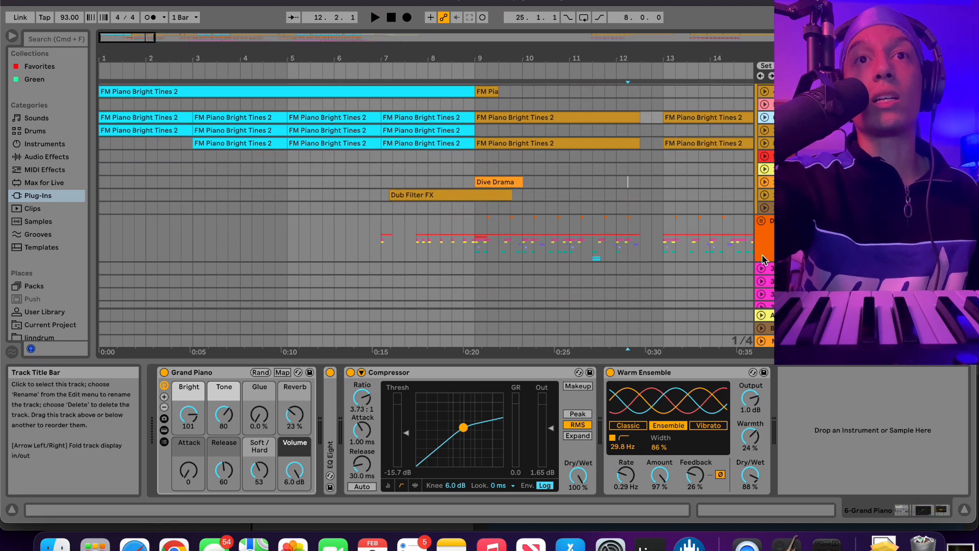
Play the arrangement from 1.1.1 and look over the tracks sounding in the intro
{"action": "scroll", "coordinate": [619, 284], "scroll_direction": "up", "scroll_amount": 10}
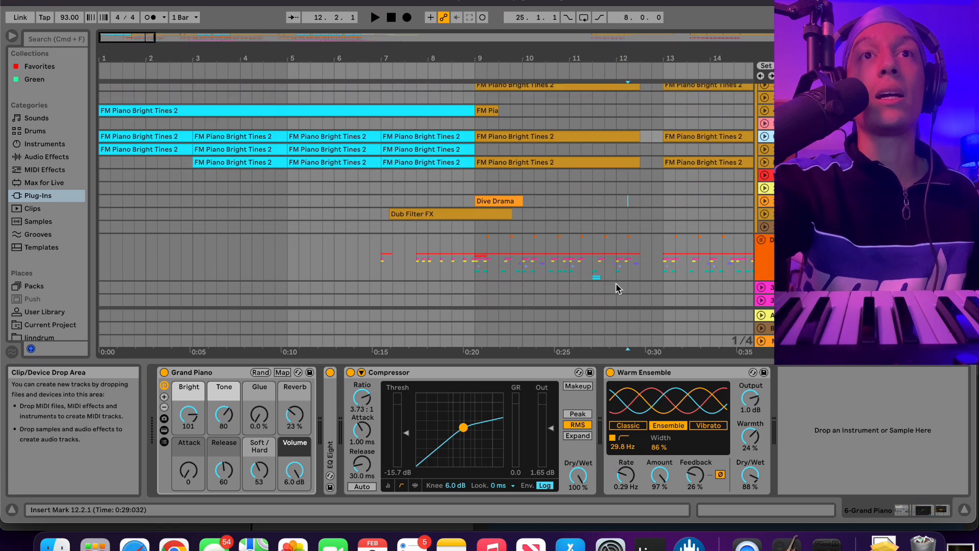
{"action": "left_click", "coordinate": [392, 18]}
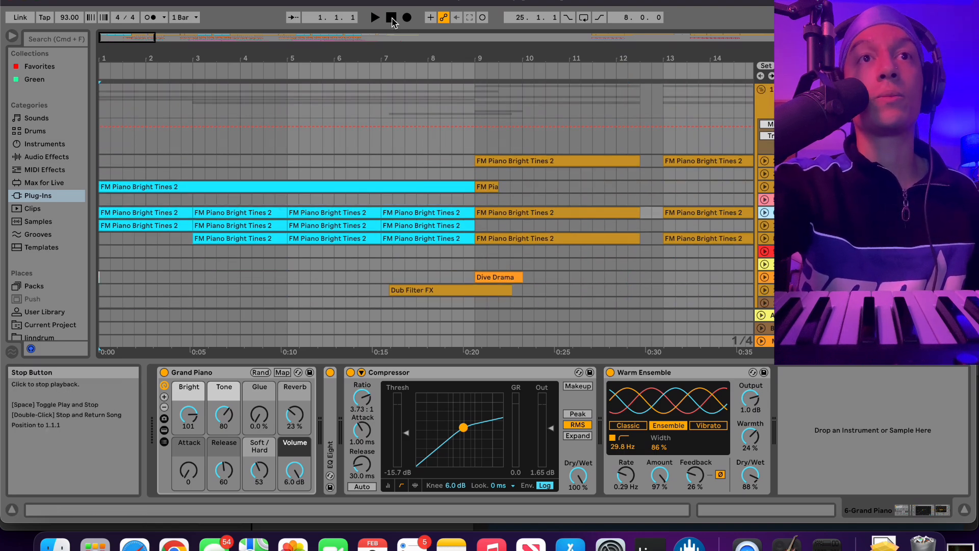
{"action": "key", "text": "space"}
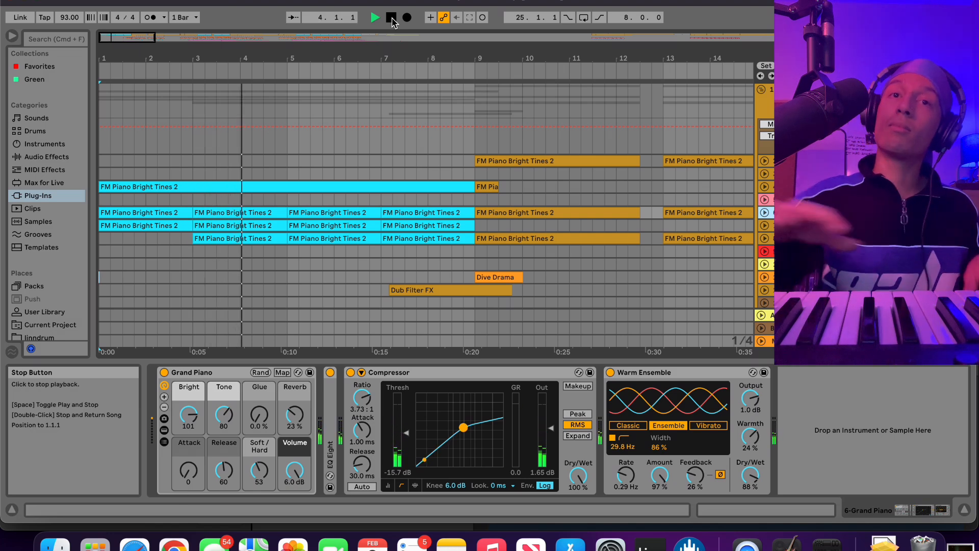
{"action": "scroll", "coordinate": [333, 154], "scroll_direction": "down", "scroll_amount": 5}
{"action": "scroll", "coordinate": [334, 153], "scroll_direction": "down", "scroll_amount": 3}
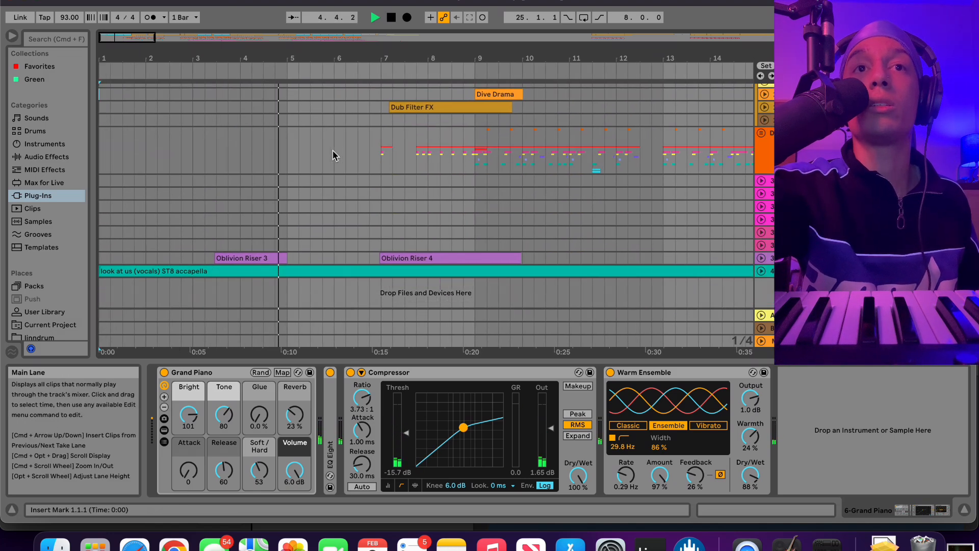
{"action": "scroll", "coordinate": [356, 199], "scroll_direction": "up", "scroll_amount": 10}
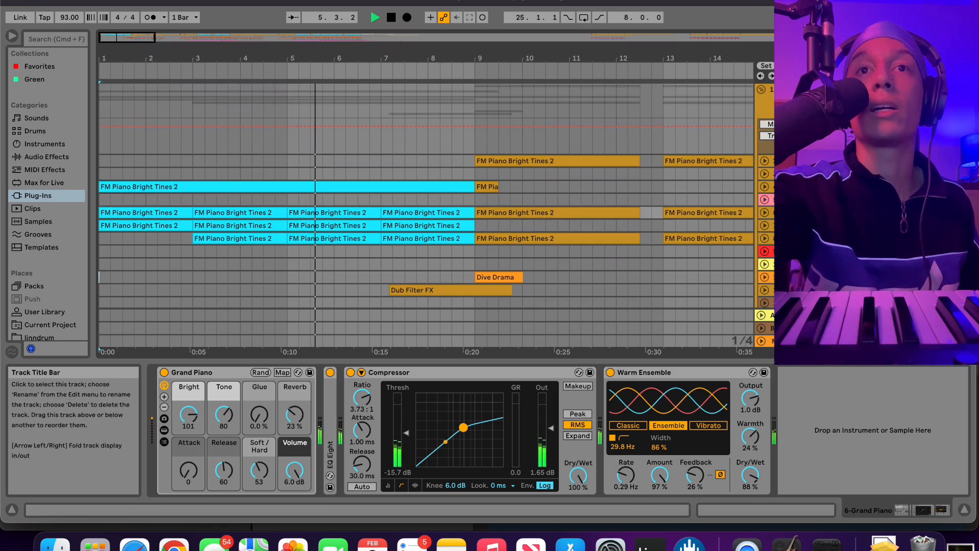
Unfold the 8-Bouncy Bass track and view its notes and device chain while playback continues
{"action": "left_click", "coordinate": [771, 238]}
{"action": "left_click", "coordinate": [764, 239]}
{"action": "scroll", "coordinate": [501, 238], "scroll_direction": "down", "scroll_amount": 2}
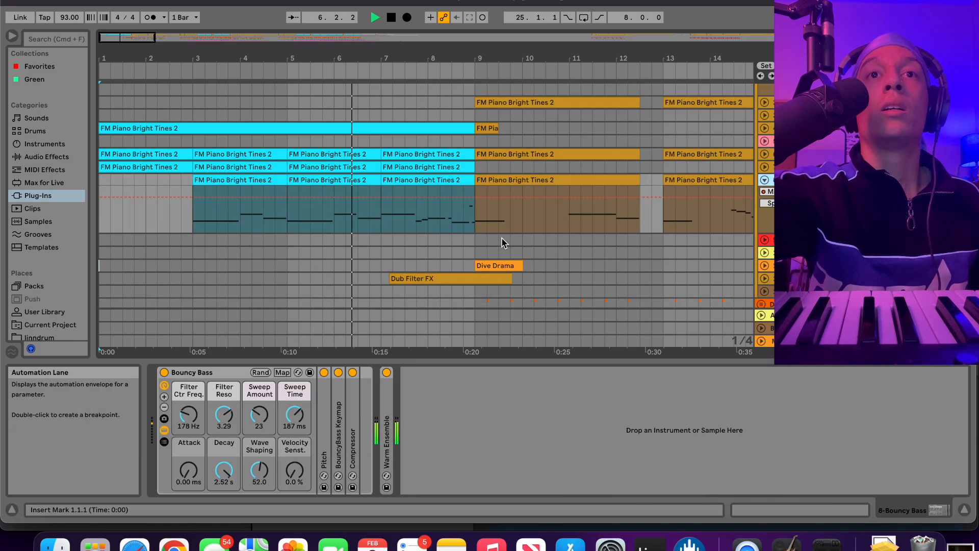
{"action": "scroll", "coordinate": [502, 239], "scroll_direction": "down", "scroll_amount": 3}
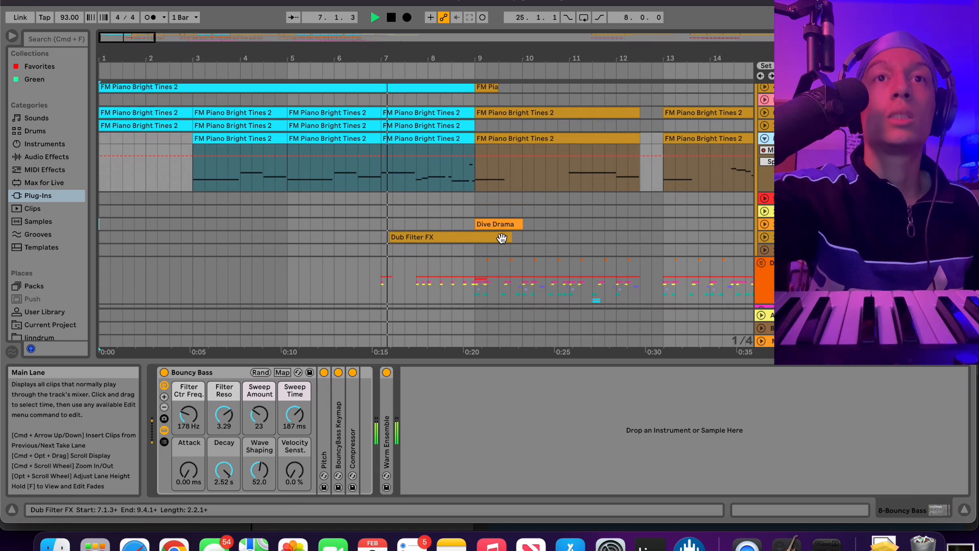
{"action": "scroll", "coordinate": [502, 243], "scroll_direction": "down", "scroll_amount": 1}
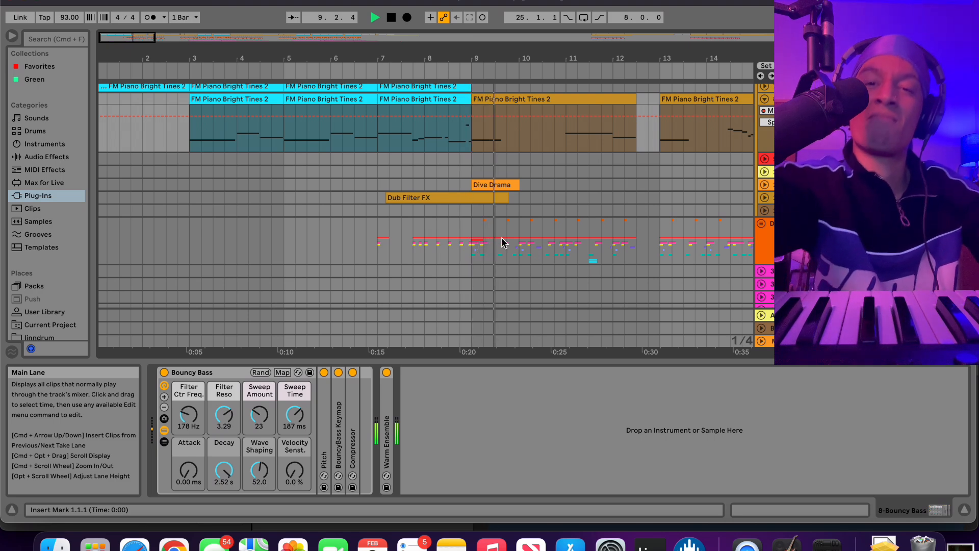
Play the arrangement from 7.1.1, where the drums enter, and stop in bar 10
{"action": "left_click", "coordinate": [378, 248]}
{"action": "key", "text": "space"}
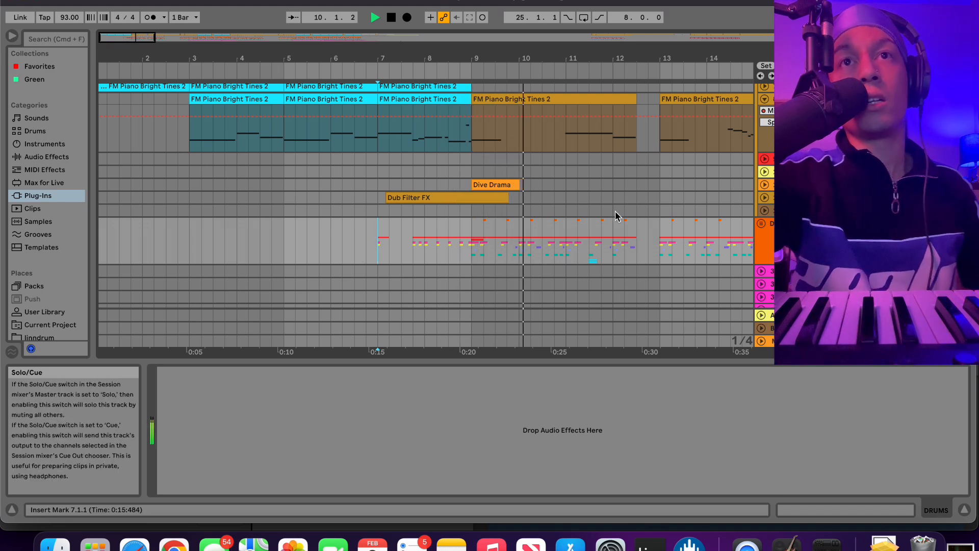
{"action": "key", "text": "space"}
Fold the 8-Bouncy Bass track
{"action": "left_click_drag", "start_coordinate": [128, 35], "coordinate": [286, 42]}
{"action": "scroll", "coordinate": [257, 207], "scroll_direction": "up", "scroll_amount": 5}
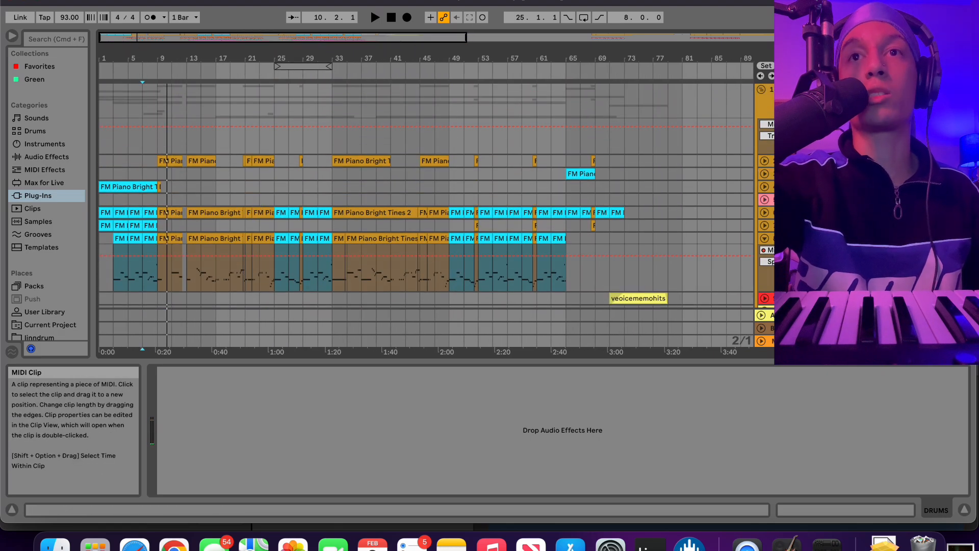
{"action": "left_click", "coordinate": [765, 238]}
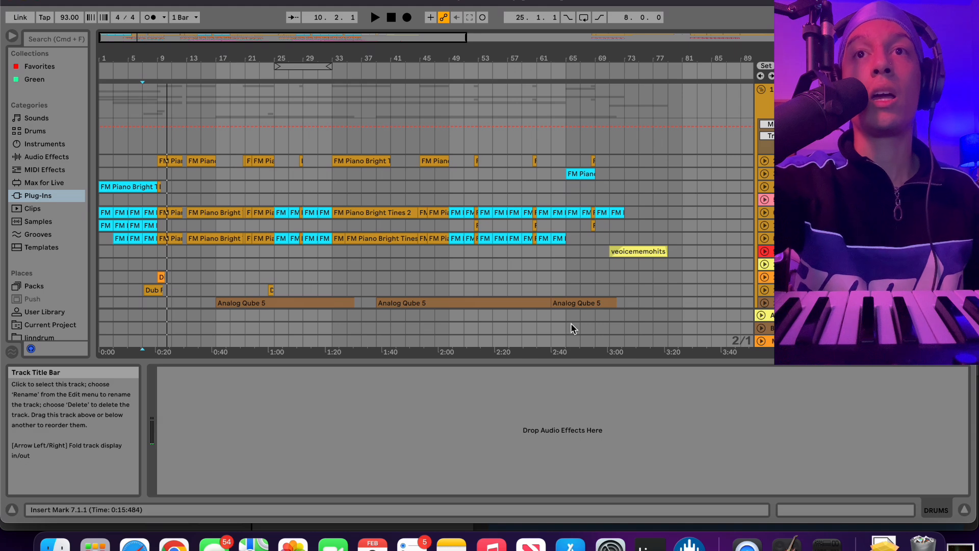
Play the outro's veoicememohits INTRO clip from 71.1.1 and stop in bar 74
{"action": "left_click", "coordinate": [607, 254]}
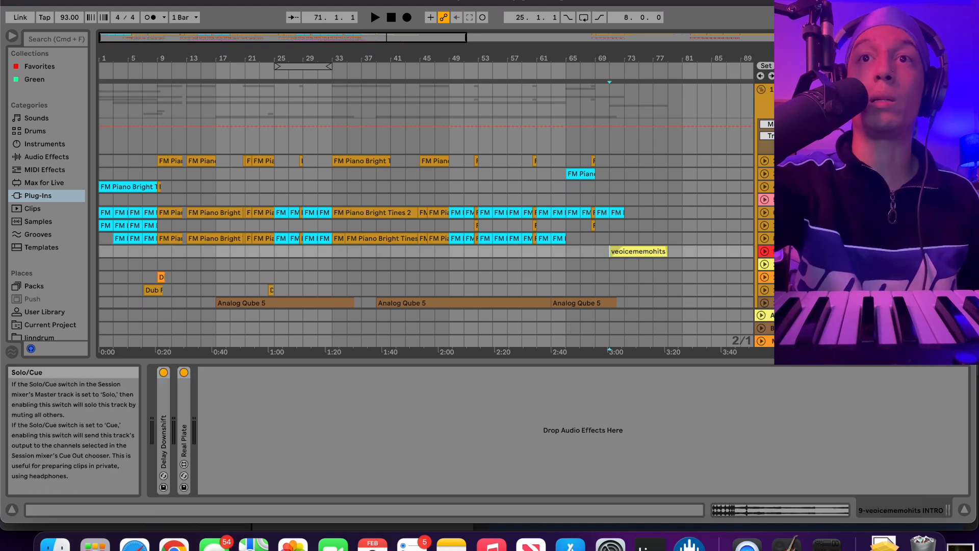
{"action": "scroll", "coordinate": [727, 276], "scroll_direction": "down", "scroll_amount": 10}
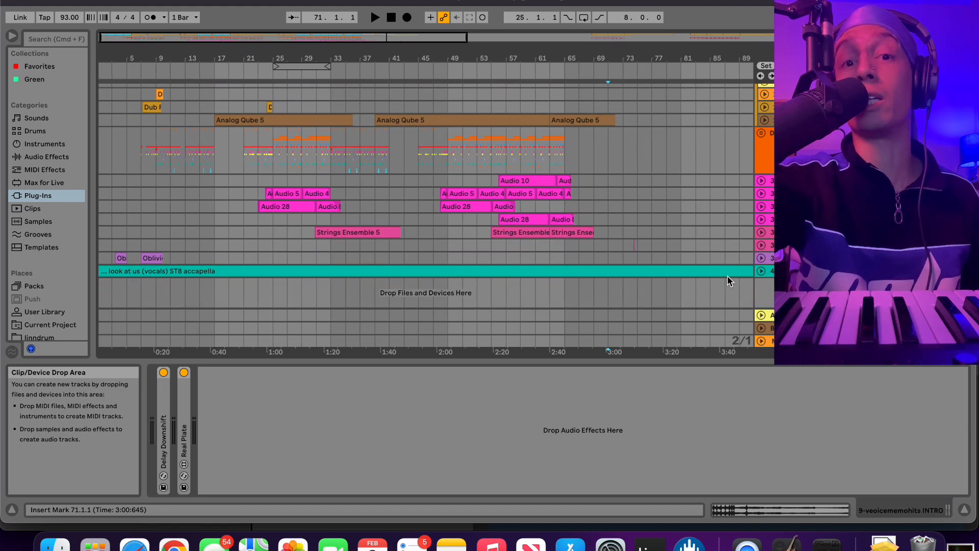
{"action": "key", "text": "space"}
{"action": "scroll", "coordinate": [588, 182], "scroll_direction": "up", "scroll_amount": 5}
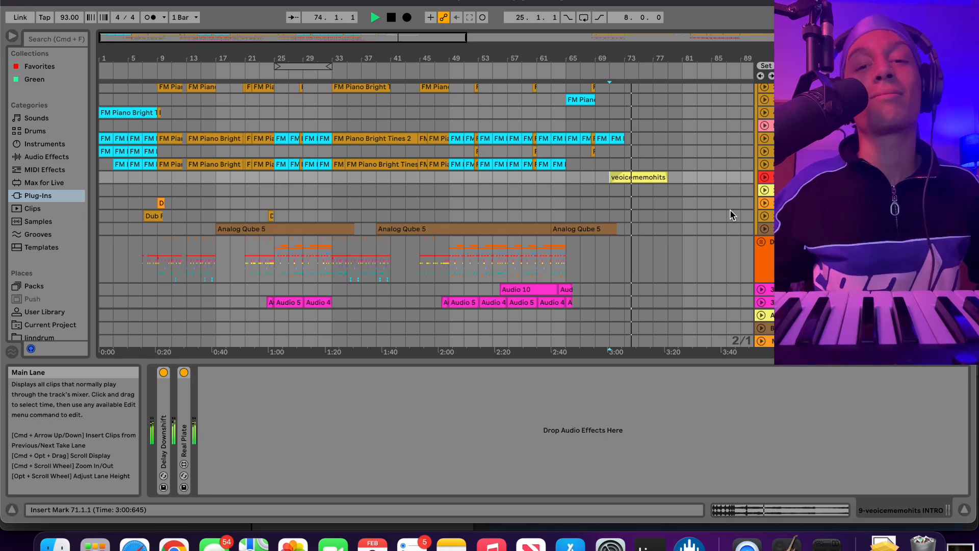
{"action": "key", "text": "space"}
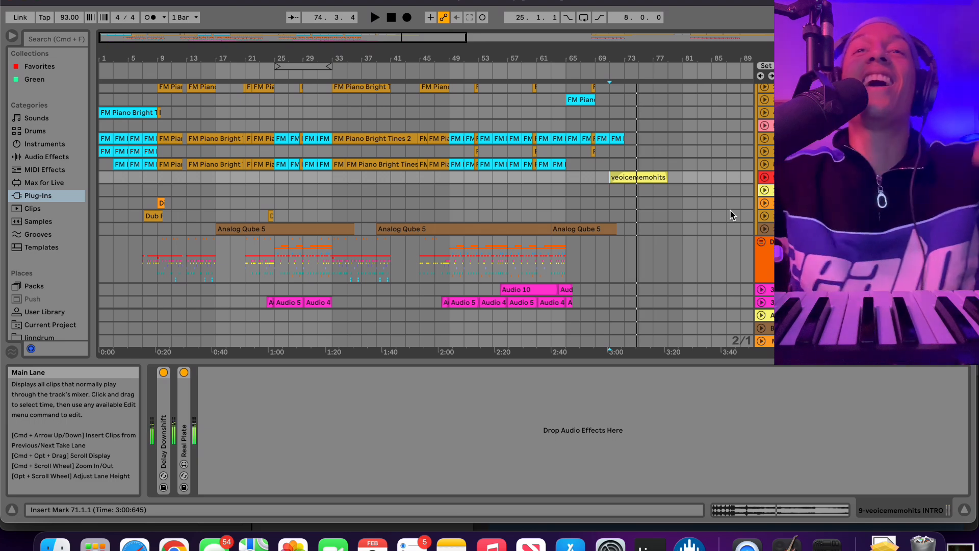
View the veoicememohits INTRO clip's properties, return to its device chain and unfold the track to show the waveform
{"action": "left_click", "coordinate": [628, 178]}
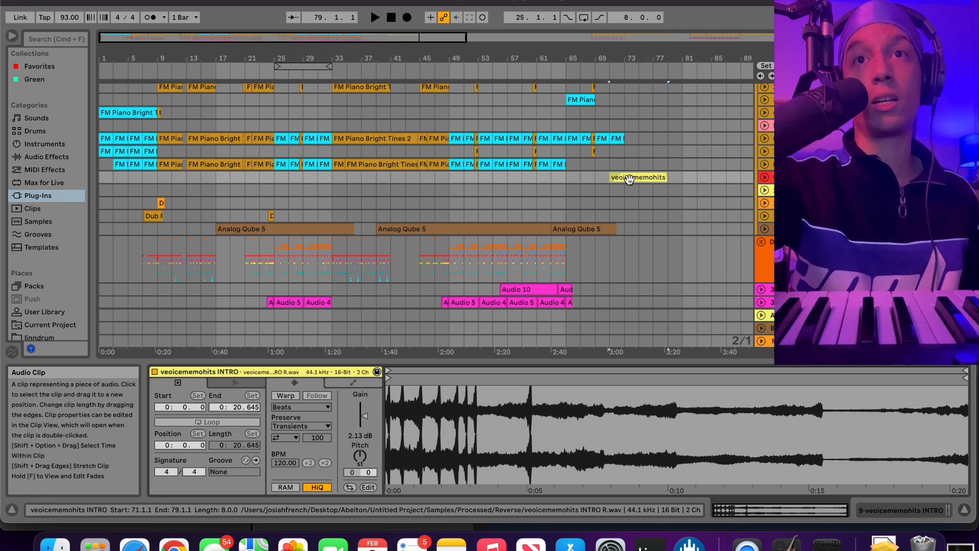
{"action": "key", "text": "shift+Tab"}
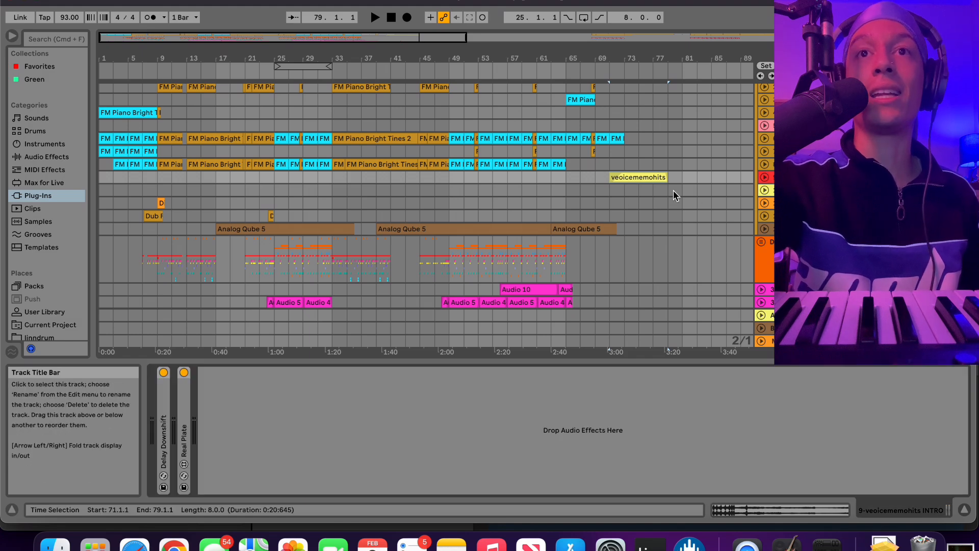
{"action": "left_click", "coordinate": [765, 177]}
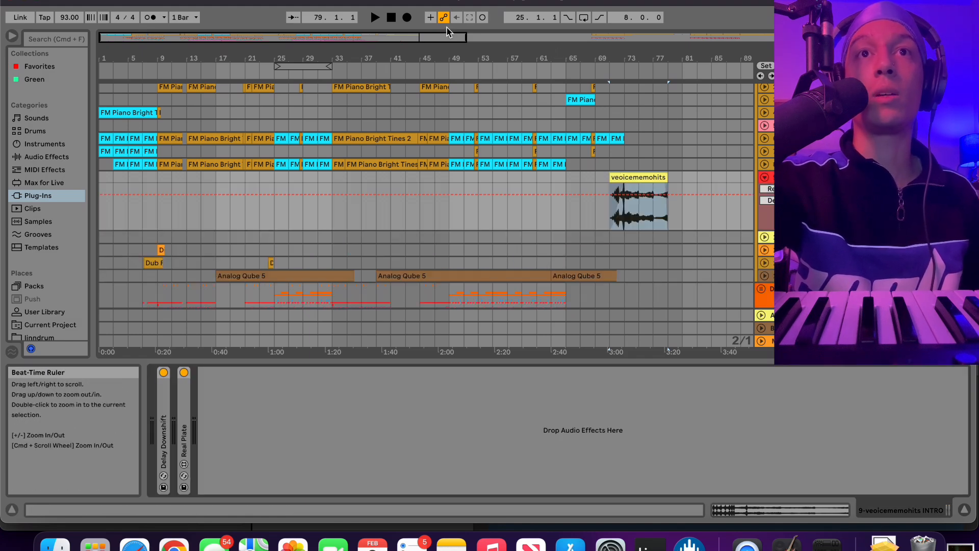
{"action": "scroll", "coordinate": [658, 204], "scroll_direction": "up", "scroll_amount": 10}
{"action": "scroll", "coordinate": [658, 204], "scroll_direction": "down", "scroll_amount": 2}
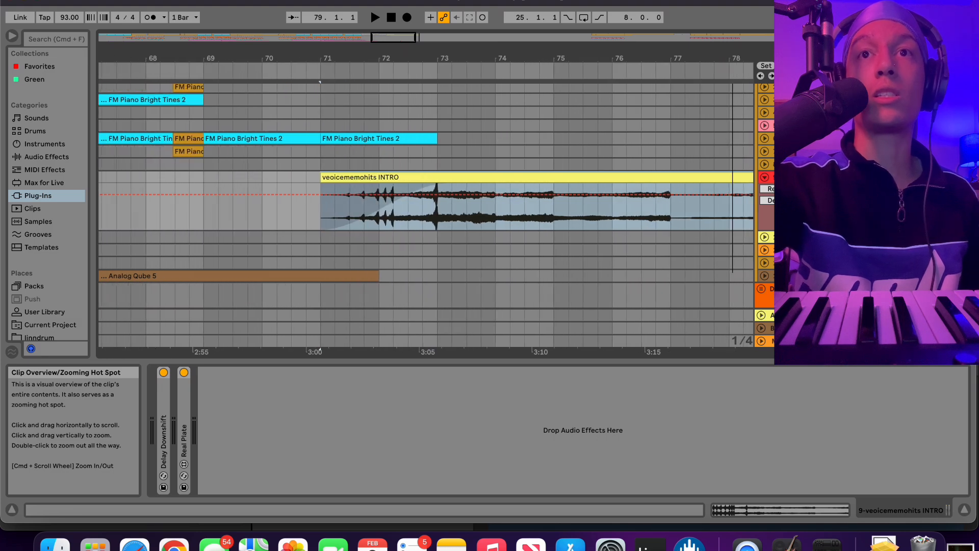
{"action": "scroll", "coordinate": [658, 204], "scroll_direction": "right", "scroll_amount": 2}
{"action": "scroll", "coordinate": [426, 204], "scroll_direction": "right", "scroll_amount": 1}
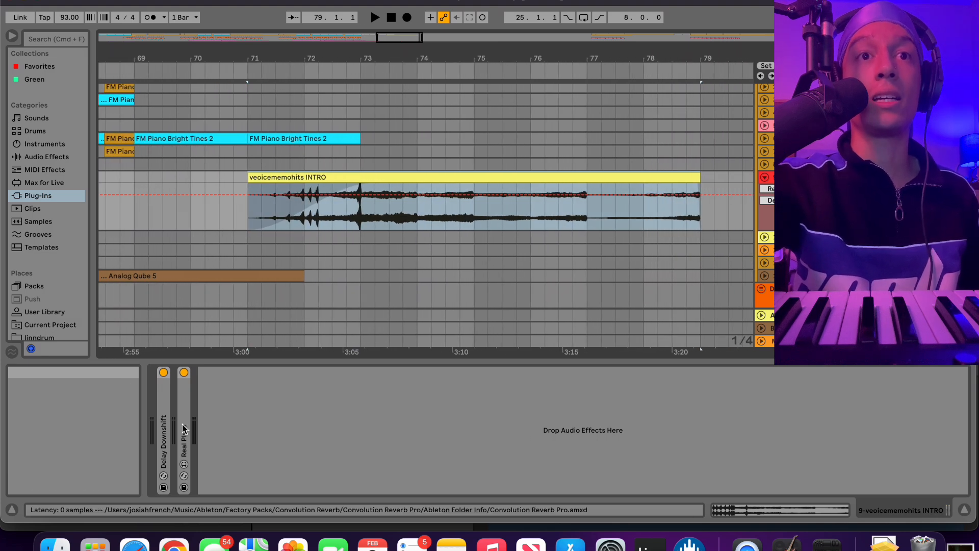
Expand the Delay Downshift and Real Plate devices on the 9-veoicememohits INTRO track
{"action": "double_click", "coordinate": [163, 436]}
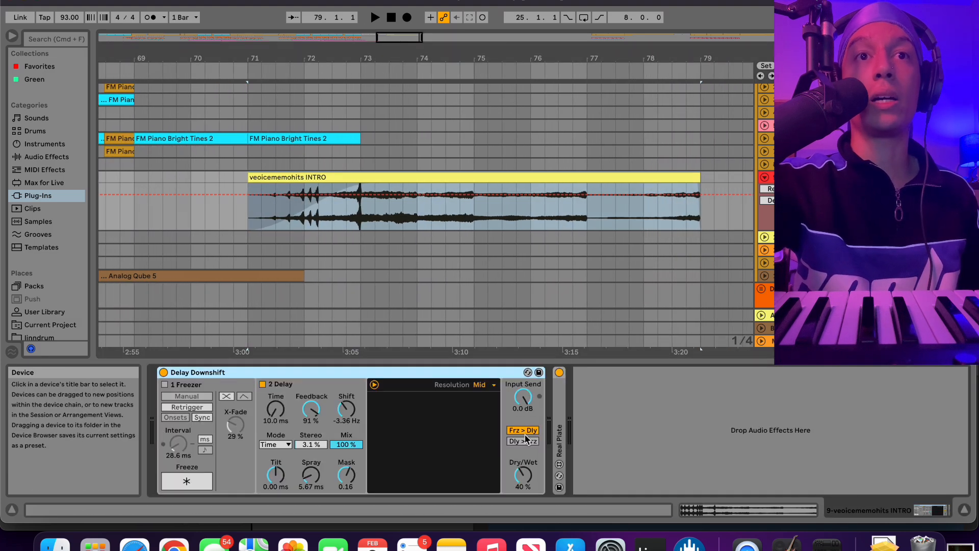
{"action": "double_click", "coordinate": [559, 433]}
{"action": "scroll", "coordinate": [581, 388], "scroll_direction": "right", "scroll_amount": 3}
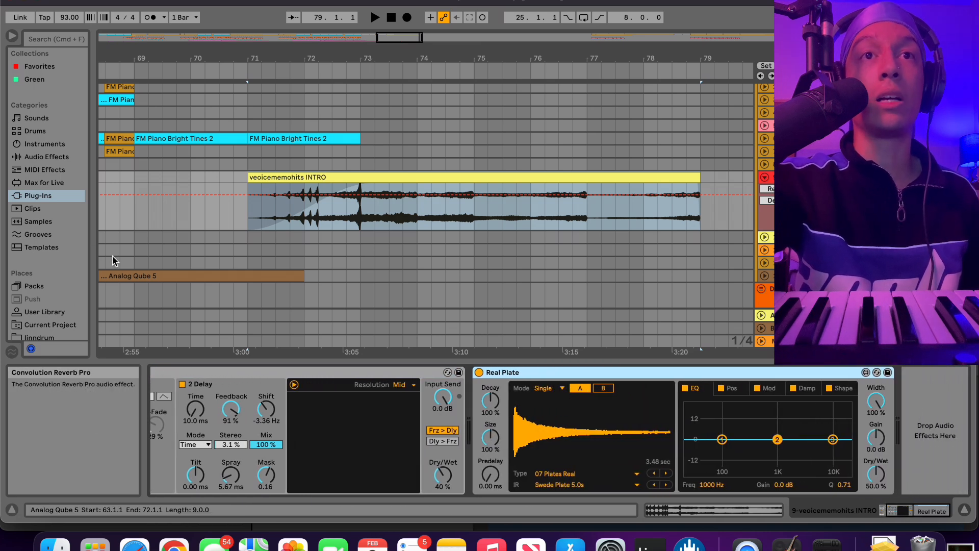
Play the whole veoicememohits INTRO clip from 71.1.1 and stop in bar 84
{"action": "left_click", "coordinate": [246, 218]}
{"action": "key", "text": "space"}
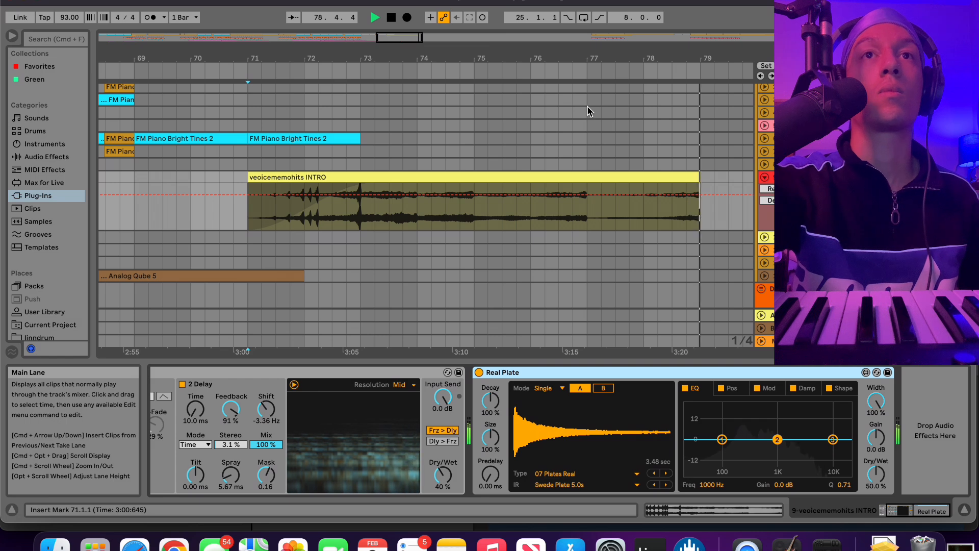
{"action": "left_click_drag", "start_coordinate": [394, 39], "coordinate": [395, 36]}
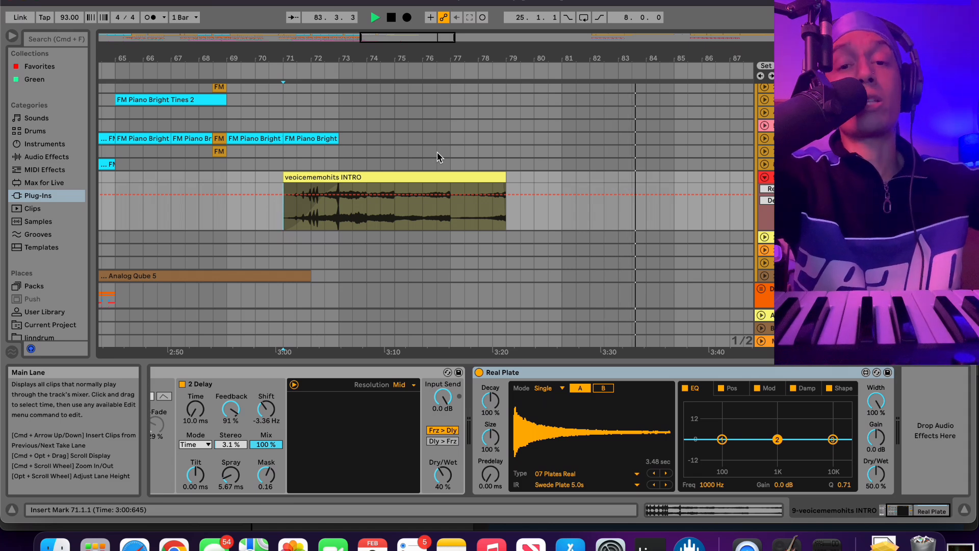
{"action": "key", "text": "space"}
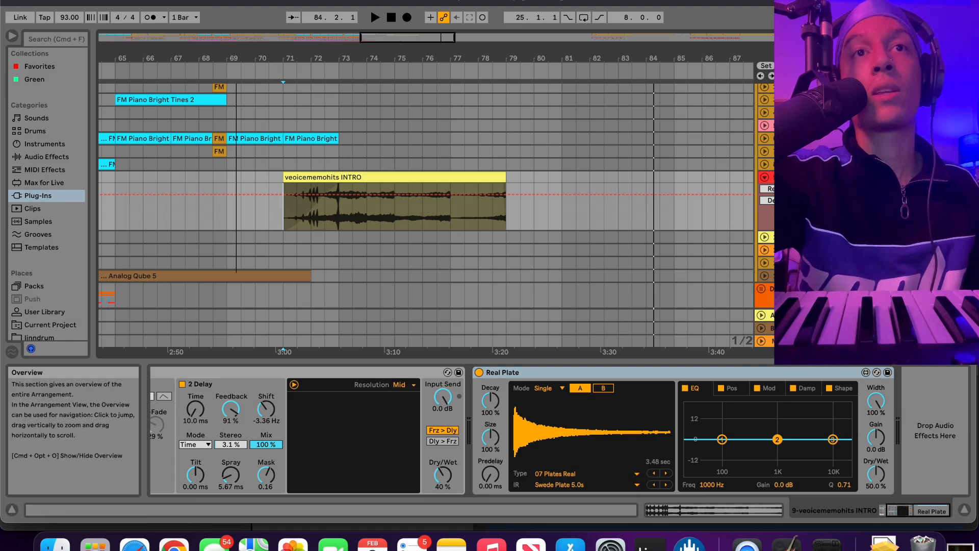
Fold the 9-veoicememohits INTRO track and the 1-Group track containing it
{"action": "left_click_drag", "start_coordinate": [392, 37], "coordinate": [392, 7]}
{"action": "left_click", "coordinate": [765, 178]}
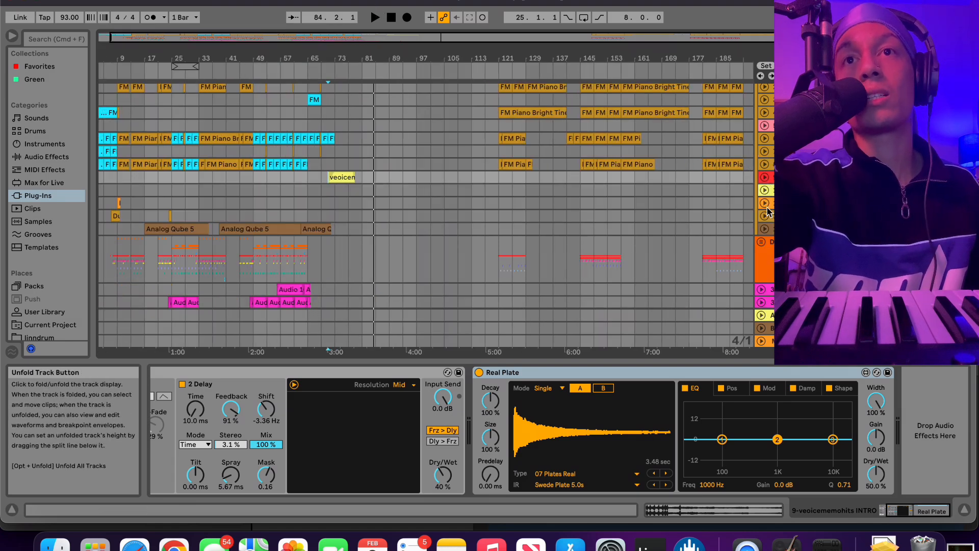
{"action": "scroll", "coordinate": [719, 179], "scroll_direction": "up", "scroll_amount": 3}
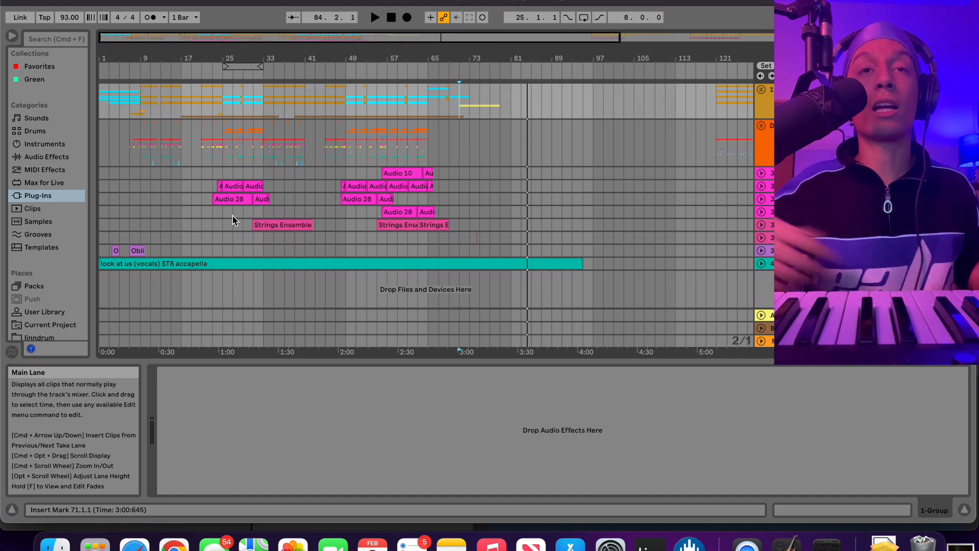
Open the song's vocal set, saving the changes to "look at us (instruments)", and clear the selection of all clips
{"action": "left_click_drag", "start_coordinate": [70, 0], "coordinate": [376, 62]}
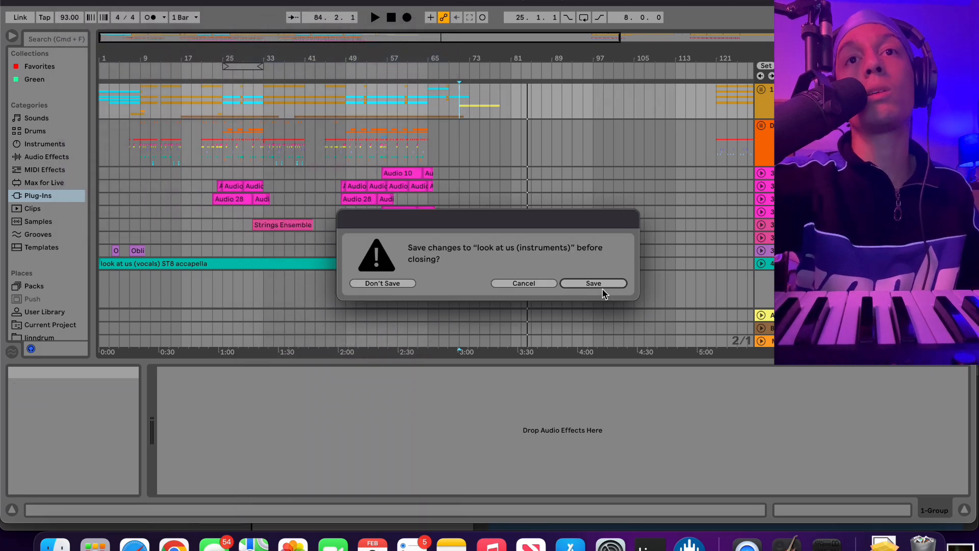
{"action": "left_click", "coordinate": [593, 283]}
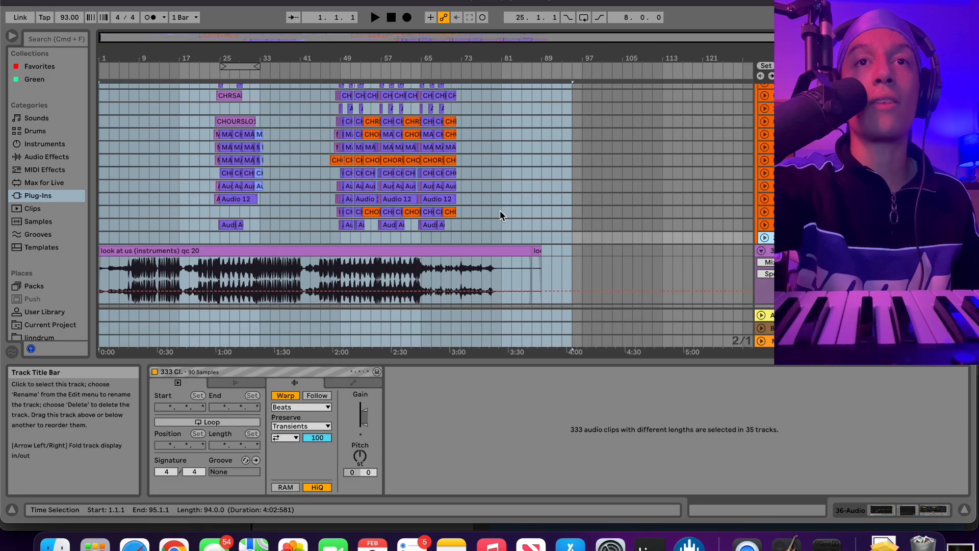
{"action": "scroll", "coordinate": [499, 210], "scroll_direction": "up", "scroll_amount": 1}
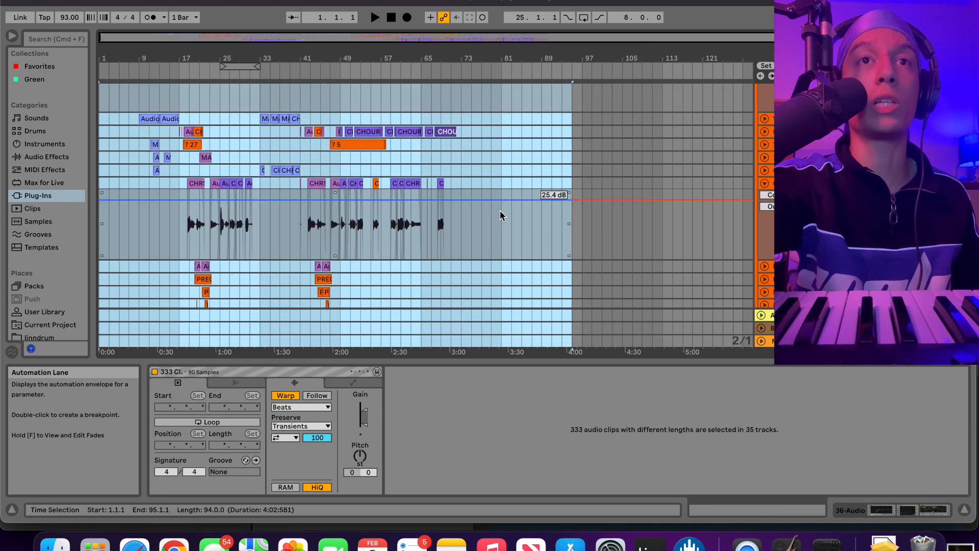
{"action": "scroll", "coordinate": [500, 211], "scroll_direction": "down", "scroll_amount": 5}
{"action": "left_click", "coordinate": [499, 210]}
Look over the vocal group's clips from bar 9 onward, including the main vocal, ad-lib and pre-chorus tracks
{"action": "scroll", "coordinate": [764, 148], "scroll_direction": "up", "scroll_amount": 6}
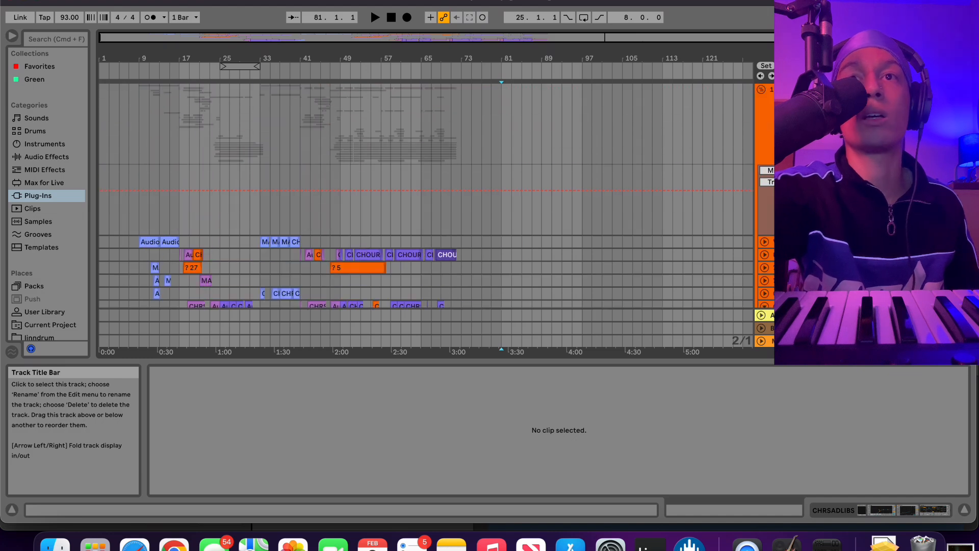
{"action": "left_click", "coordinate": [766, 92]}
{"action": "left_click", "coordinate": [760, 90]}
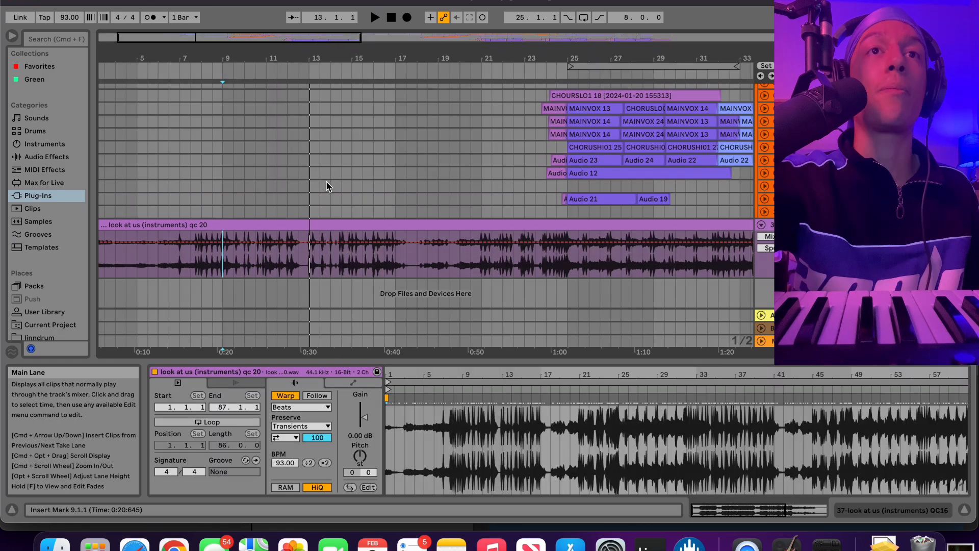
{"action": "scroll", "coordinate": [326, 181], "scroll_direction": "up", "scroll_amount": 5}
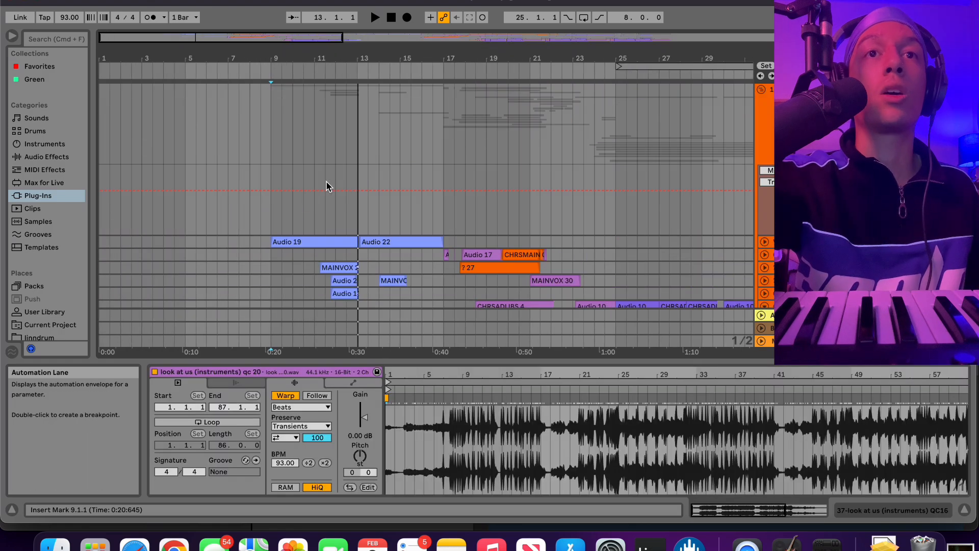
{"action": "scroll", "coordinate": [347, 203], "scroll_direction": "down", "scroll_amount": 5}
{"action": "scroll", "coordinate": [347, 203], "scroll_direction": "right", "scroll_amount": 3}
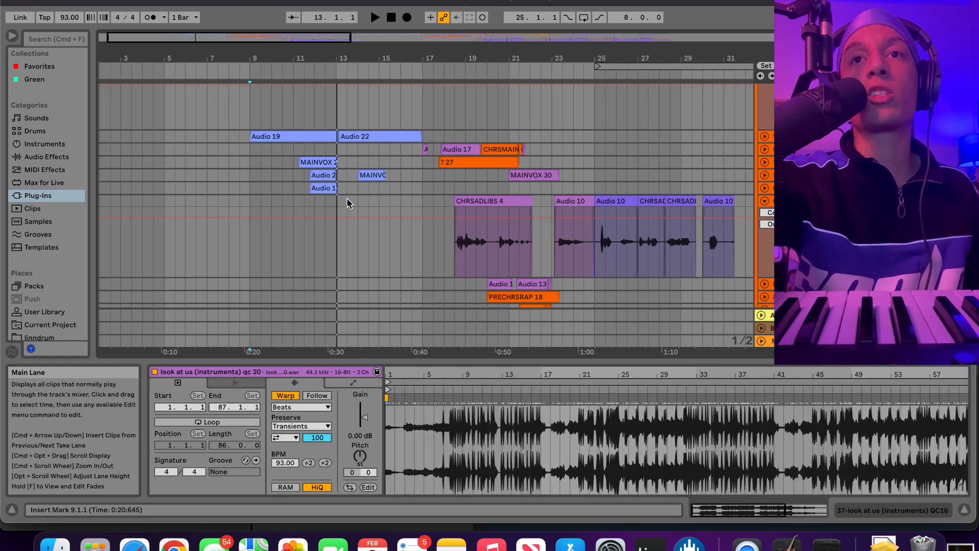
{"action": "scroll", "coordinate": [348, 203], "scroll_direction": "down", "scroll_amount": 1}
{"action": "scroll", "coordinate": [348, 203], "scroll_direction": "right", "scroll_amount": 1}
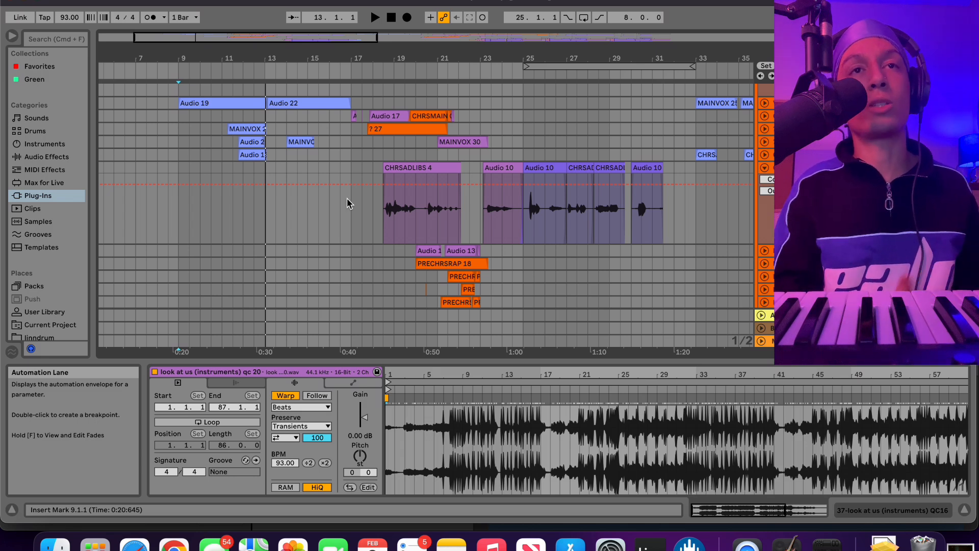
Play the verse vocals from 9.1.1 up to bar 13, unfolding the VERSEMAIN track and adjusting its height
{"action": "left_click", "coordinate": [179, 128]}
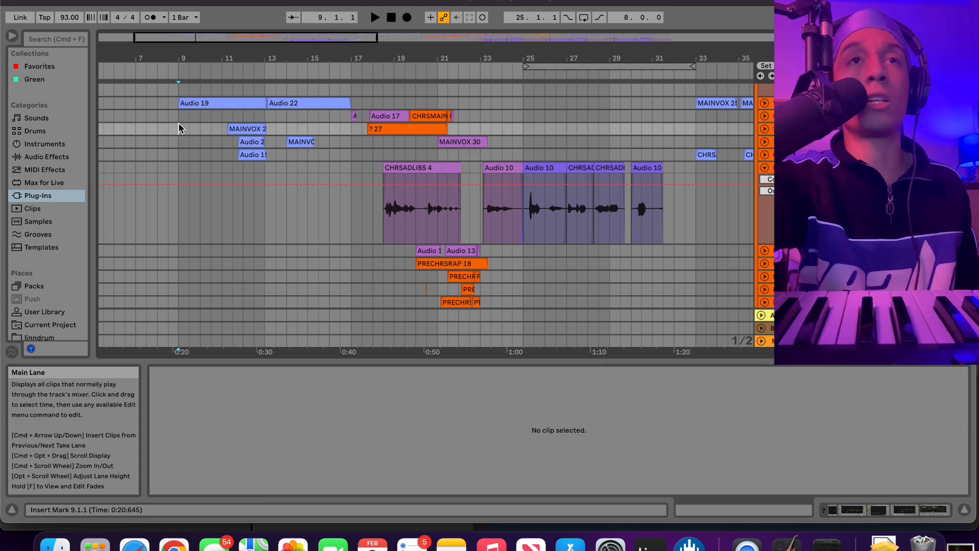
{"action": "key", "text": "space"}
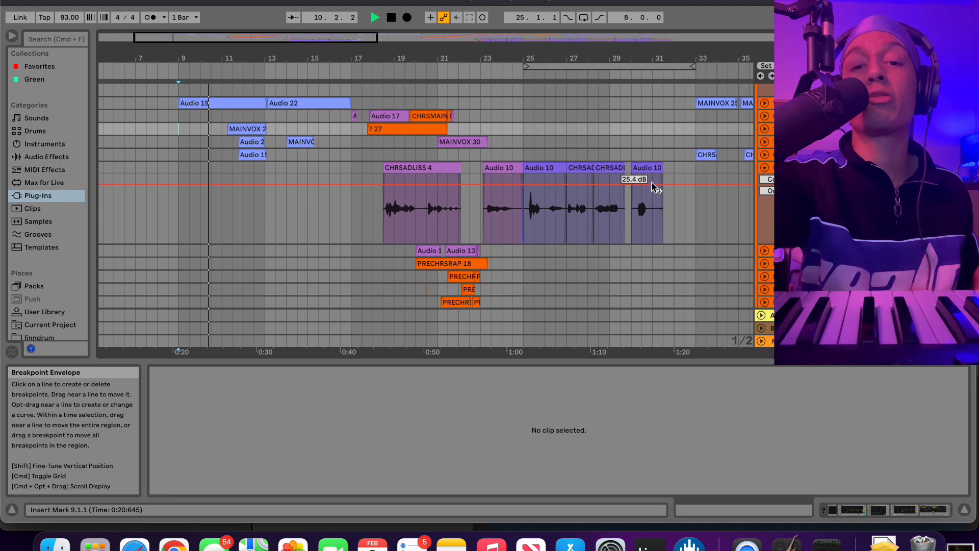
{"action": "scroll", "coordinate": [231, 120], "scroll_direction": "up", "scroll_amount": 2}
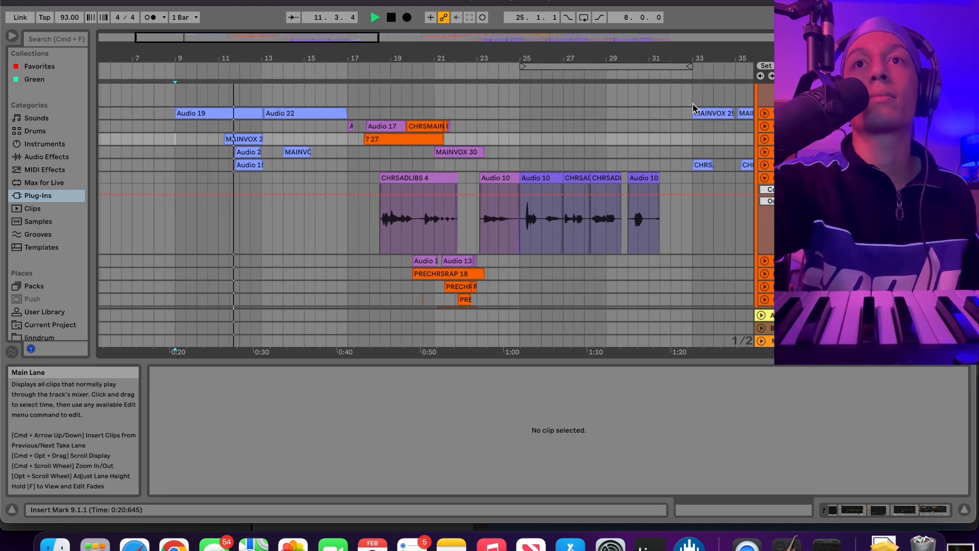
{"action": "left_click", "coordinate": [764, 112]}
{"action": "left_click_drag", "start_coordinate": [781, 131], "coordinate": [781, 178]}
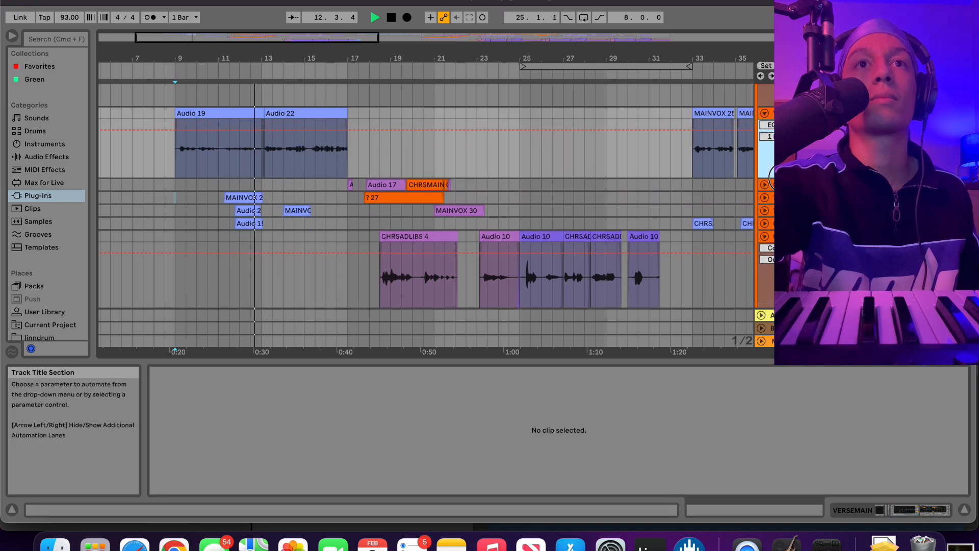
{"action": "key", "text": "space"}
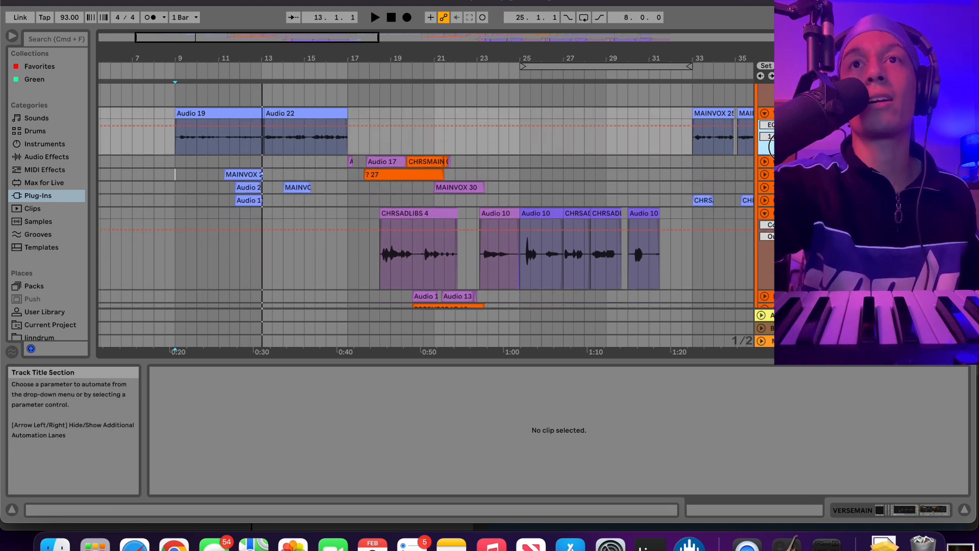
Fold the VERSEMAIN track and replay the verse vocals from 9.1.1
{"action": "left_click", "coordinate": [764, 112]}
{"action": "scroll", "coordinate": [764, 118], "scroll_direction": "up", "scroll_amount": 5}
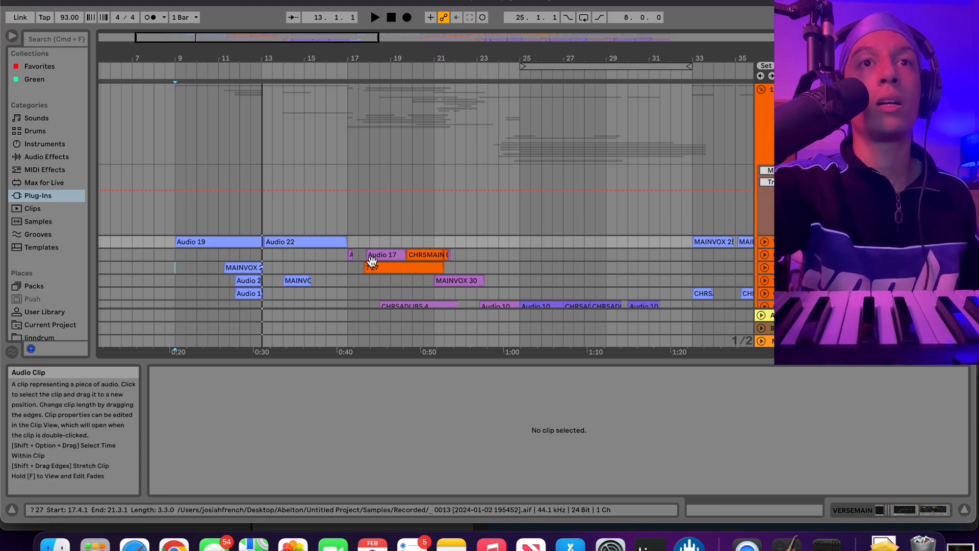
{"action": "key", "text": "space"}
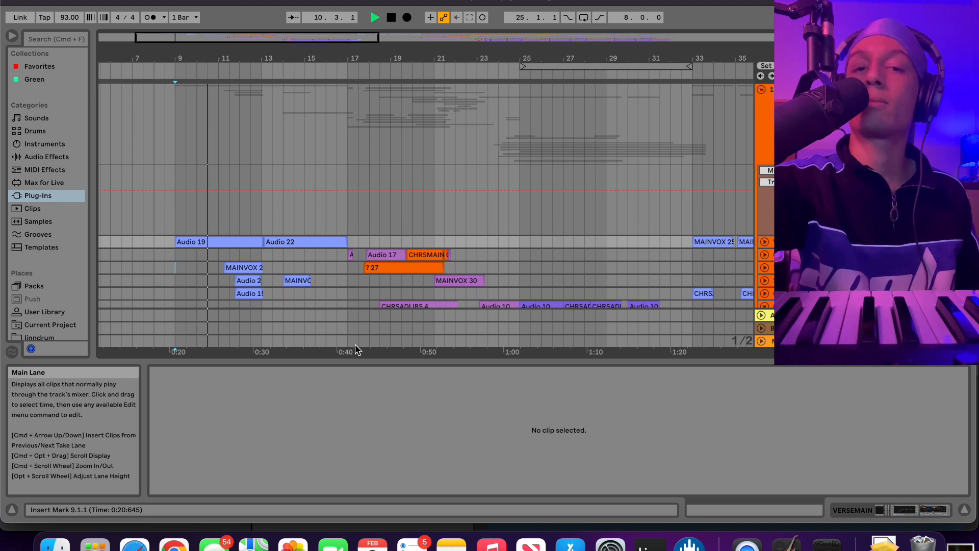
{"action": "scroll", "coordinate": [266, 183], "scroll_direction": "down", "scroll_amount": 1}
{"action": "scroll", "coordinate": [267, 184], "scroll_direction": "down", "scroll_amount": 6}
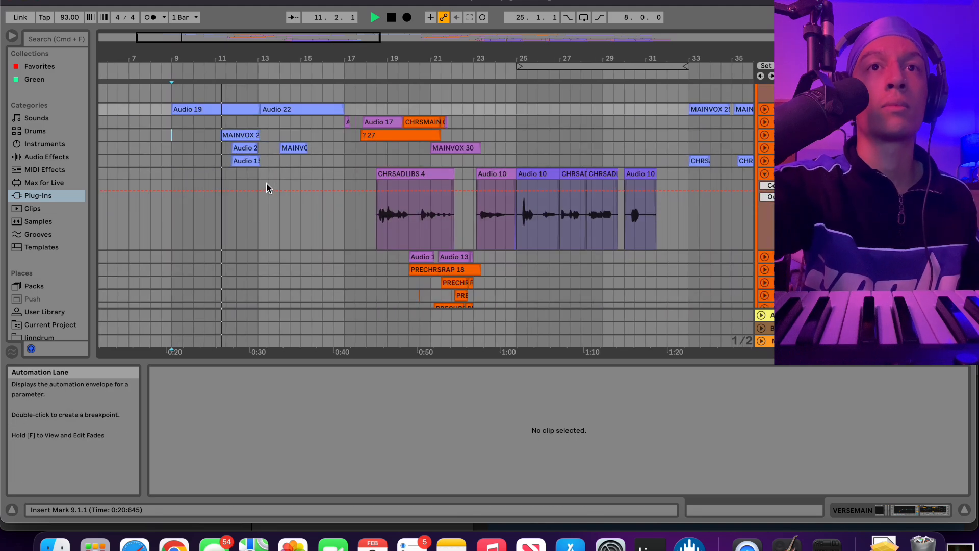
{"action": "scroll", "coordinate": [770, 152], "scroll_direction": "up", "scroll_amount": 7}
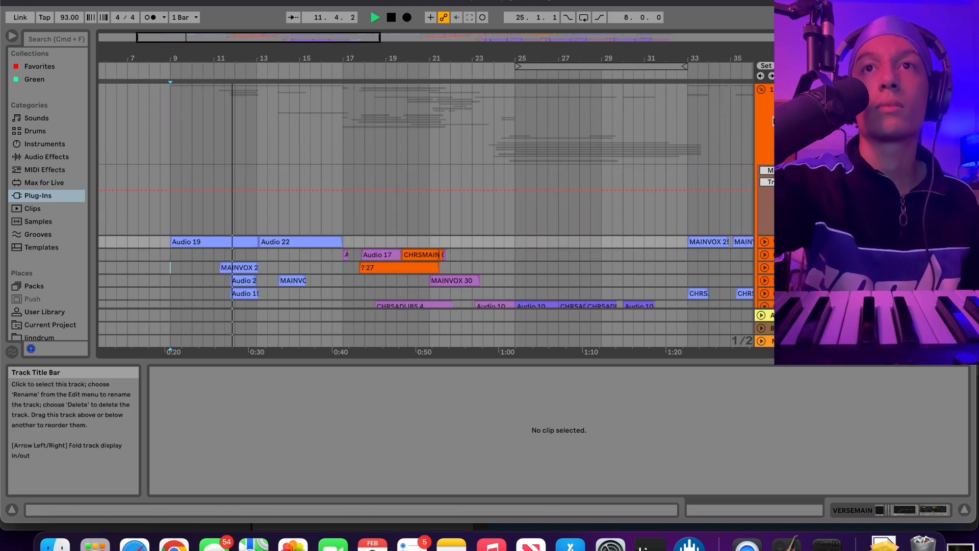
Fold the vocal group and the look at us (instruments) track, and stop playback in bar 21
{"action": "left_click", "coordinate": [761, 90]}
{"action": "scroll", "coordinate": [669, 161], "scroll_direction": "left", "scroll_amount": 1}
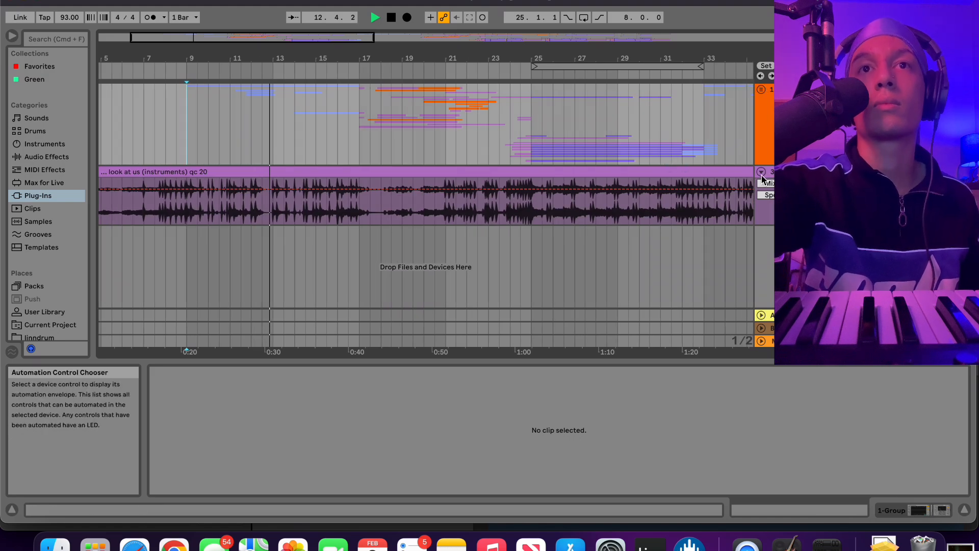
{"action": "left_click", "coordinate": [761, 172]}
{"action": "key", "text": "space"}
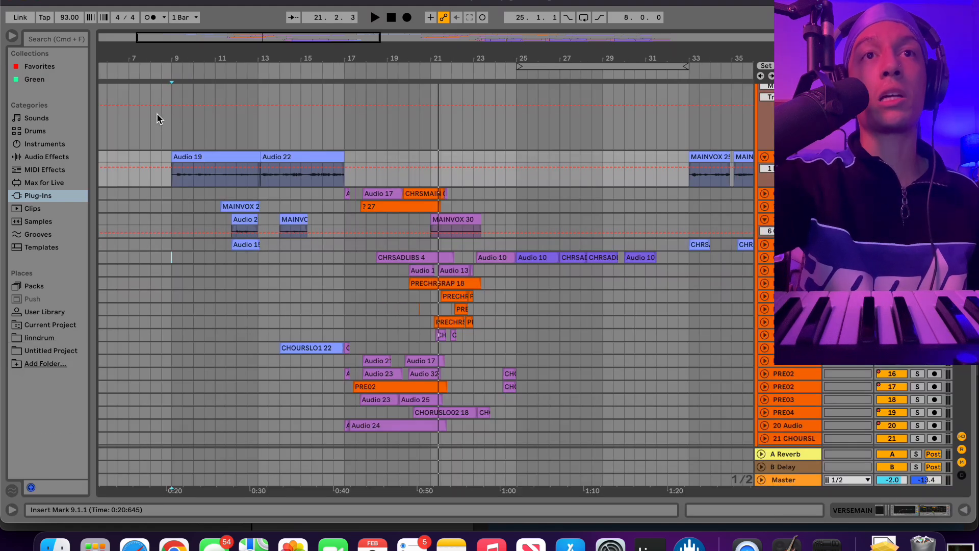
Highlight 9.1.1 to 17.1.1 across the vocal tracks and play the following section from 17.1.1 to bar 23
{"action": "left_click_drag", "start_coordinate": [172, 162], "coordinate": [343, 424]}
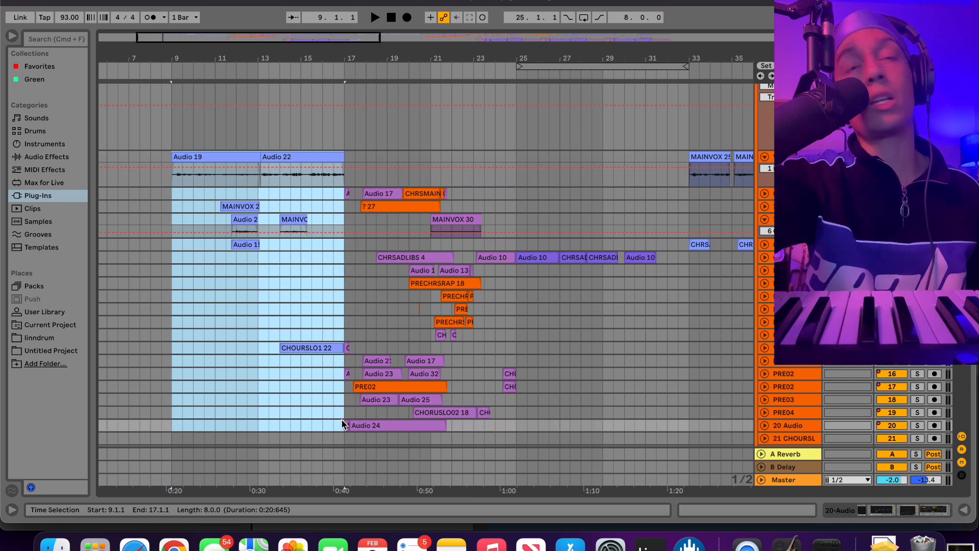
{"action": "left_click", "coordinate": [344, 276]}
{"action": "key", "text": "space"}
{"action": "scroll", "coordinate": [396, 325], "scroll_direction": "up", "scroll_amount": 1}
{"action": "key", "text": "space"}
{"action": "scroll", "coordinate": [396, 330], "scroll_direction": "up", "scroll_amount": 3}
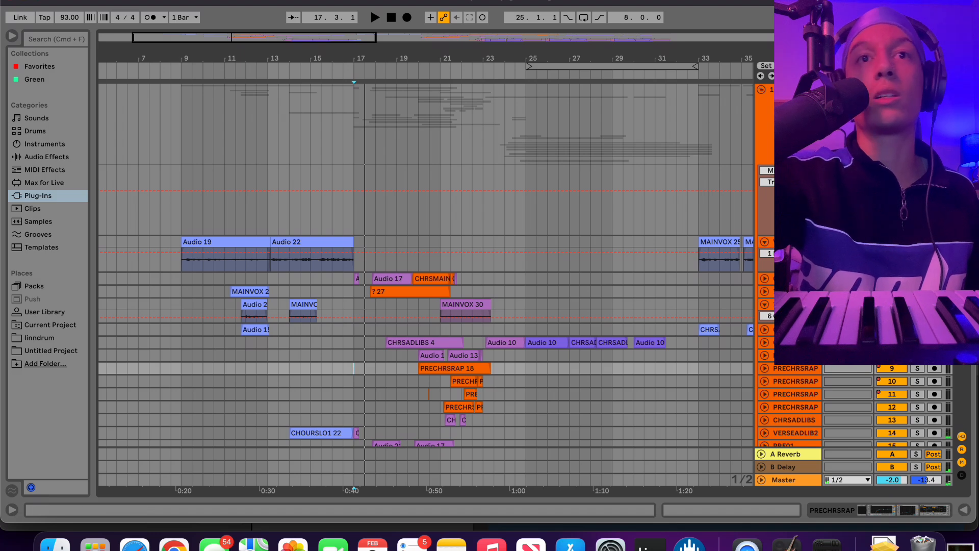
{"action": "key", "text": "space"}
{"action": "scroll", "coordinate": [507, 265], "scroll_direction": "down", "scroll_amount": 6}
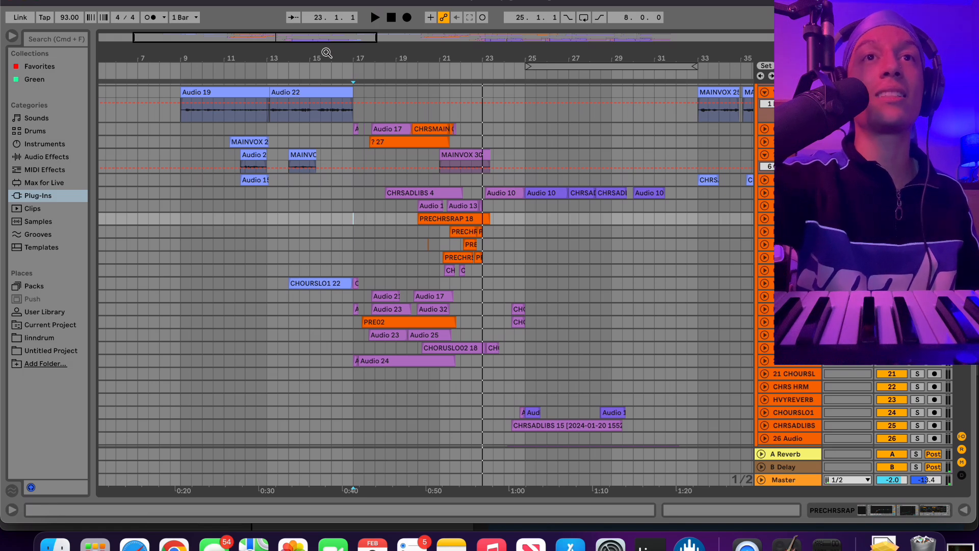
Enlarge the timeline around bars 7 to 29 and replay the vocal layers from 17.1.1, stopping in bar 24
{"action": "left_click_drag", "start_coordinate": [290, 36], "coordinate": [291, 44]}
{"action": "scroll", "coordinate": [293, 142], "scroll_direction": "left", "scroll_amount": 4}
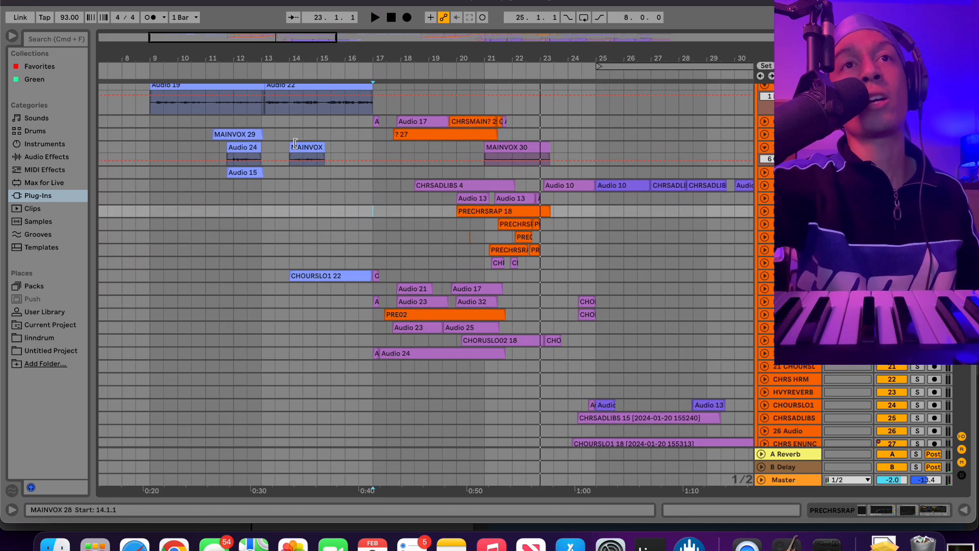
{"action": "scroll", "coordinate": [295, 144], "scroll_direction": "up", "scroll_amount": 2}
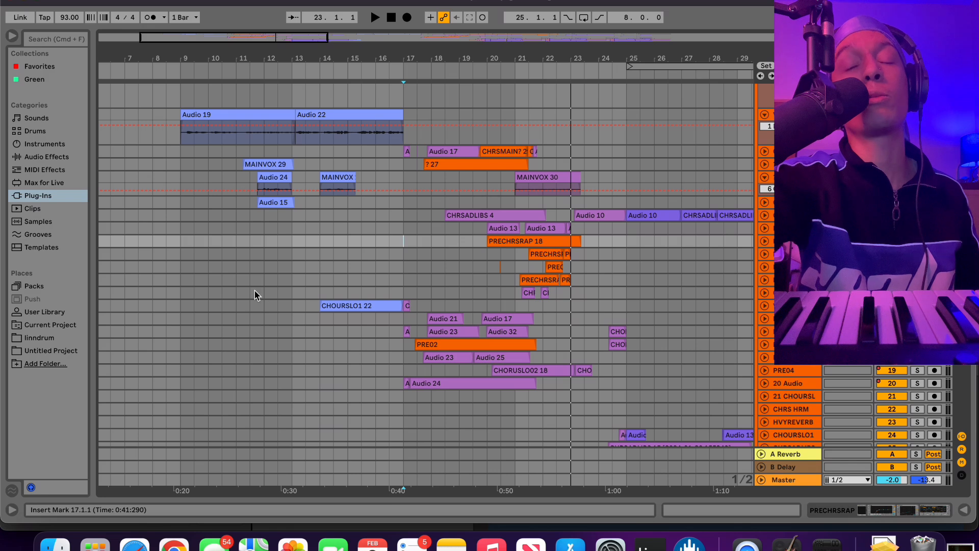
{"action": "left_click", "coordinate": [500, 134]}
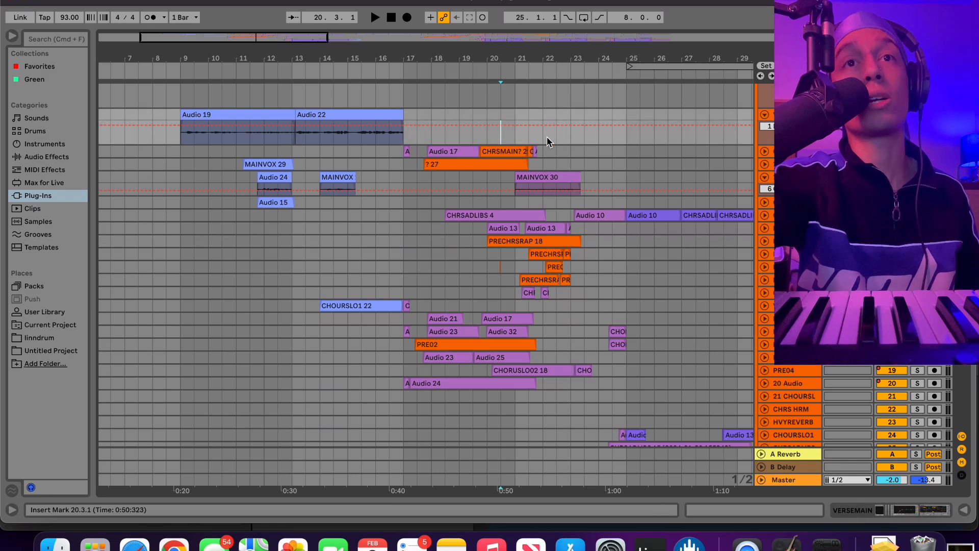
{"action": "left_click", "coordinate": [398, 232]}
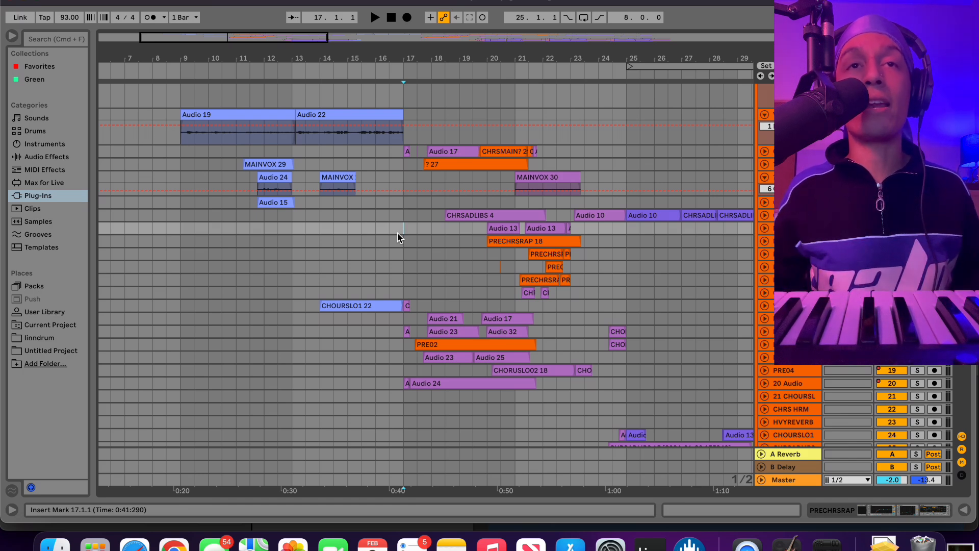
{"action": "key", "text": "space"}
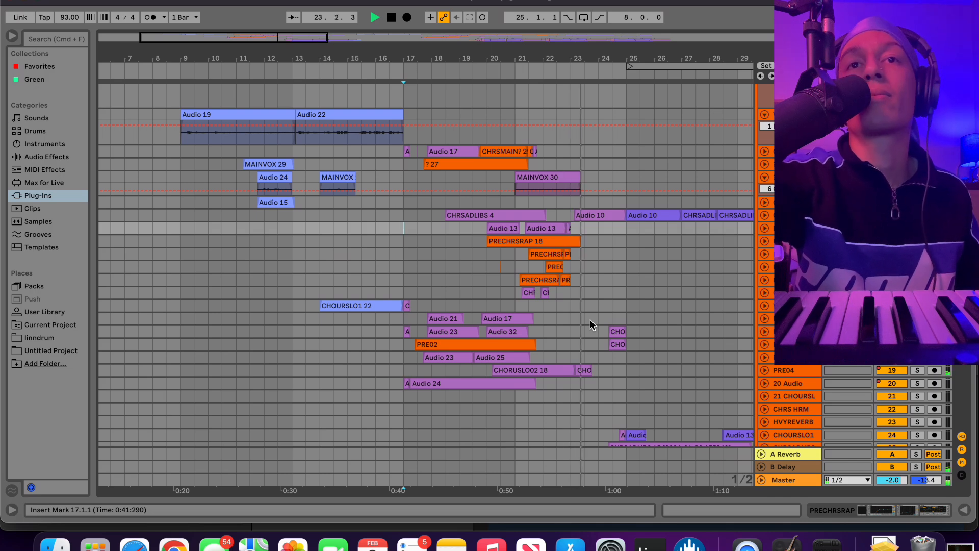
{"action": "key", "text": "space"}
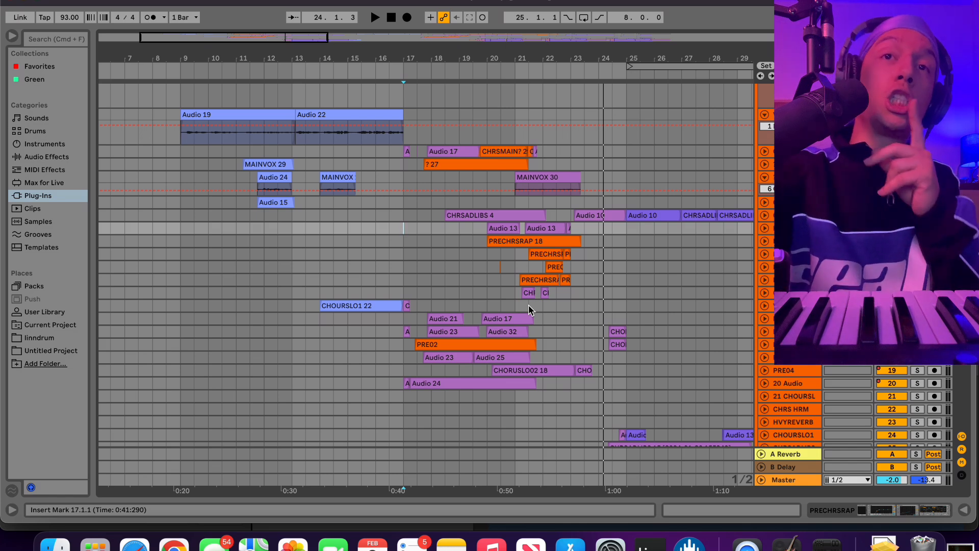
Play the PRECHRSRAP and CHRSADLIBS layers from 21.1.1 and stop near the end of bar 21
{"action": "left_click", "coordinate": [523, 274]}
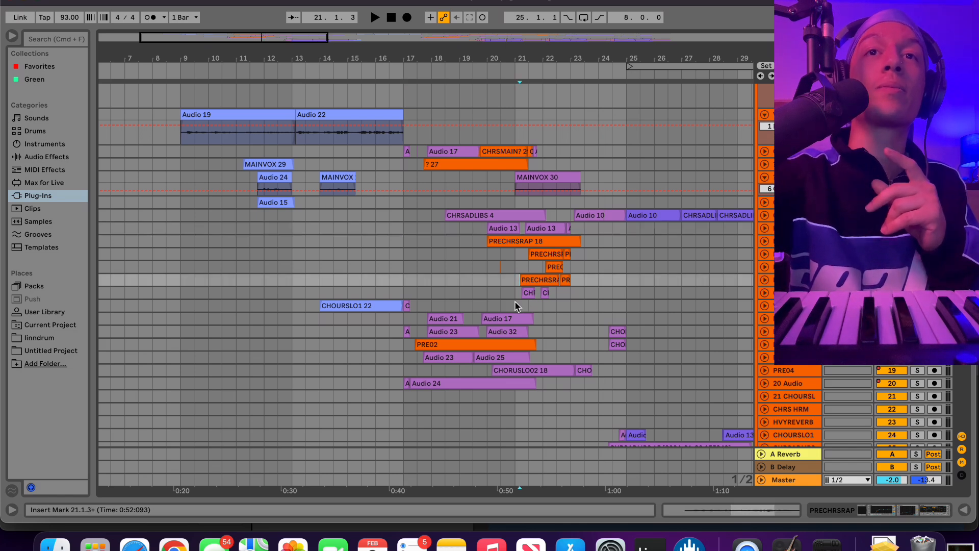
{"action": "key", "text": "space"}
{"action": "key", "text": "space"}
{"action": "left_click", "coordinate": [512, 292]}
{"action": "key", "text": "space"}
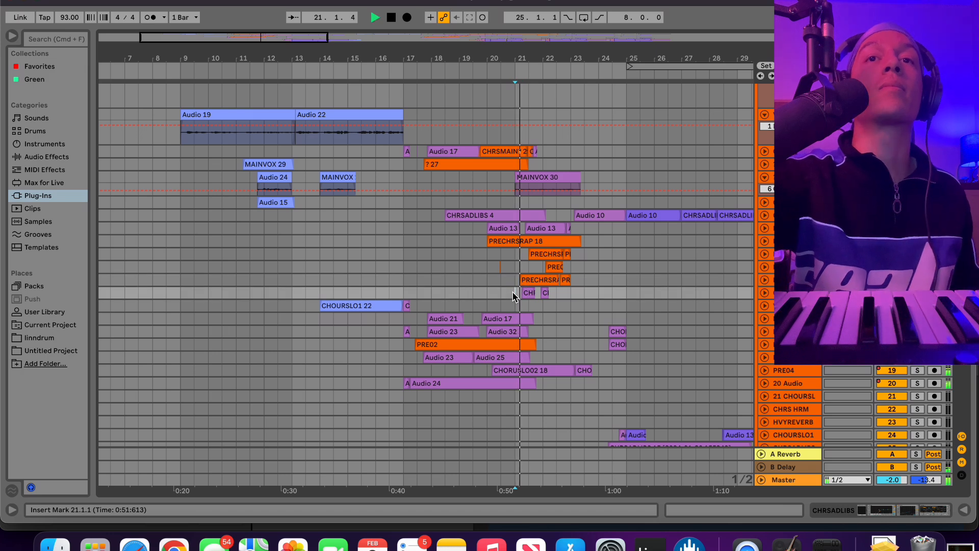
{"action": "key", "text": "space"}
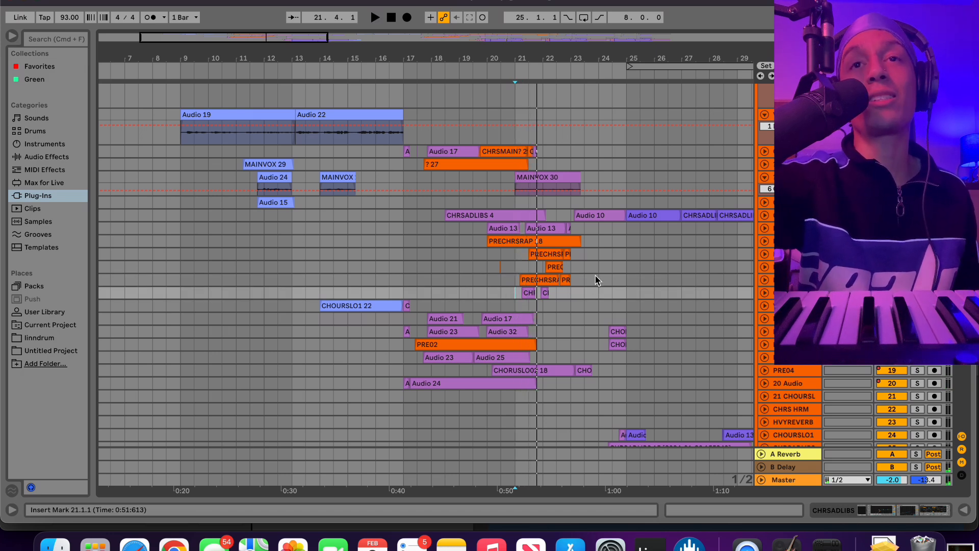
Play the stacked chorus vocals from 23.3.1 and stop in bar 29
{"action": "scroll", "coordinate": [490, 280], "scroll_direction": "right", "scroll_amount": 2}
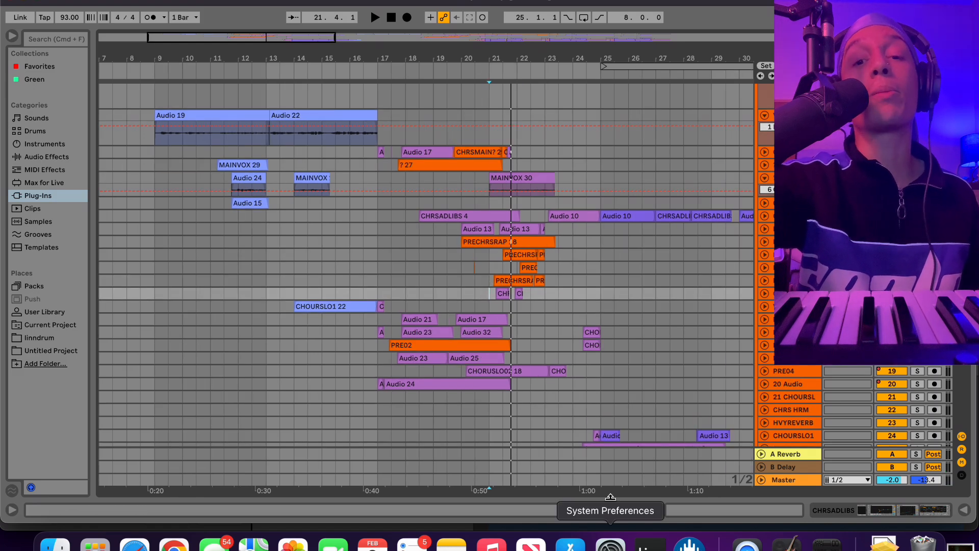
{"action": "scroll", "coordinate": [452, 386], "scroll_direction": "up", "scroll_amount": 2}
{"action": "scroll", "coordinate": [452, 386], "scroll_direction": "left", "scroll_amount": 1}
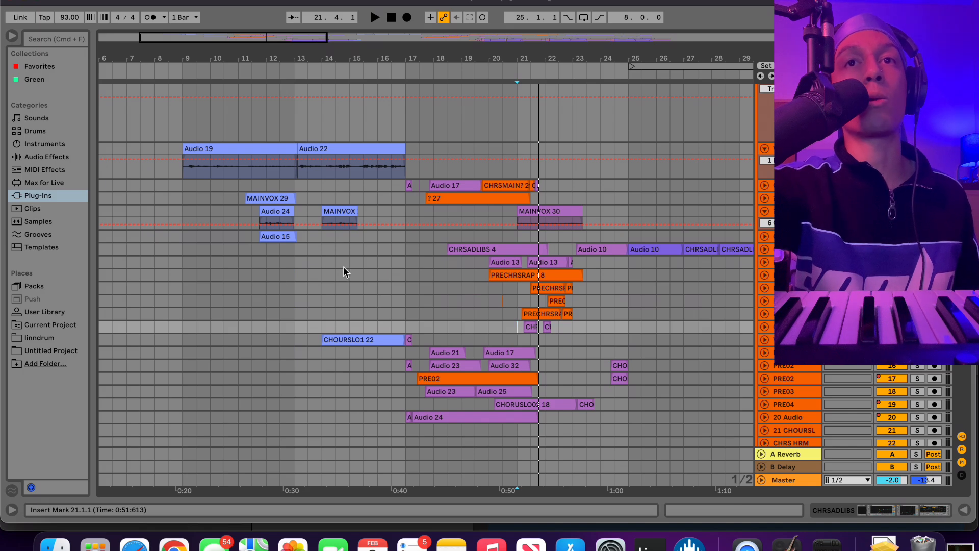
{"action": "scroll", "coordinate": [344, 267], "scroll_direction": "right", "scroll_amount": 10}
{"action": "scroll", "coordinate": [343, 266], "scroll_direction": "down", "scroll_amount": 8}
{"action": "scroll", "coordinate": [345, 267], "scroll_direction": "right", "scroll_amount": 1}
{"action": "scroll", "coordinate": [345, 267], "scroll_direction": "up", "scroll_amount": 3}
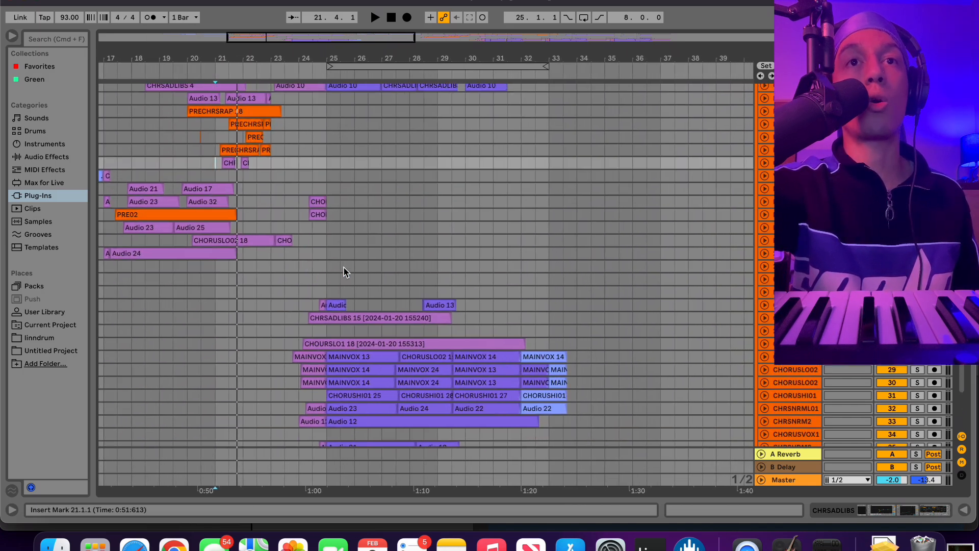
{"action": "left_click", "coordinate": [287, 306]}
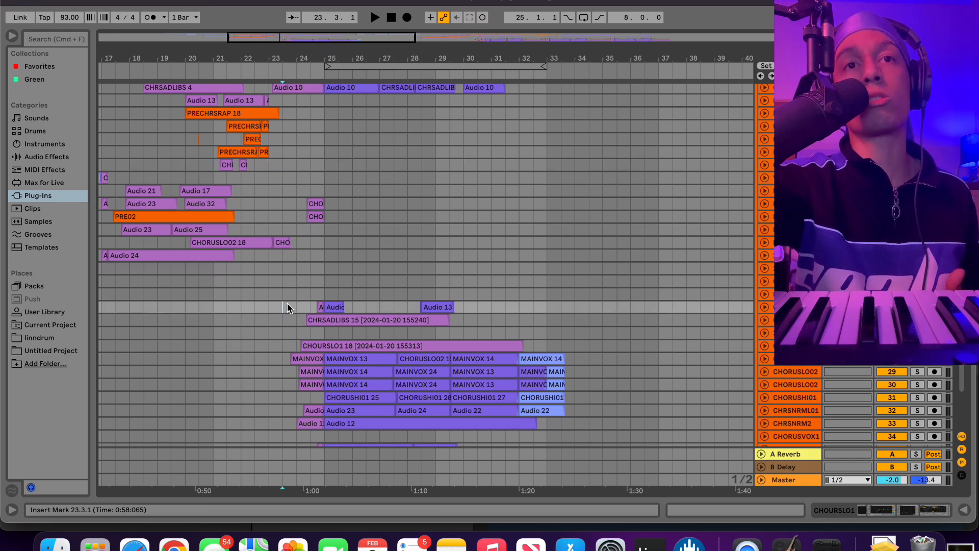
{"action": "key", "text": "space"}
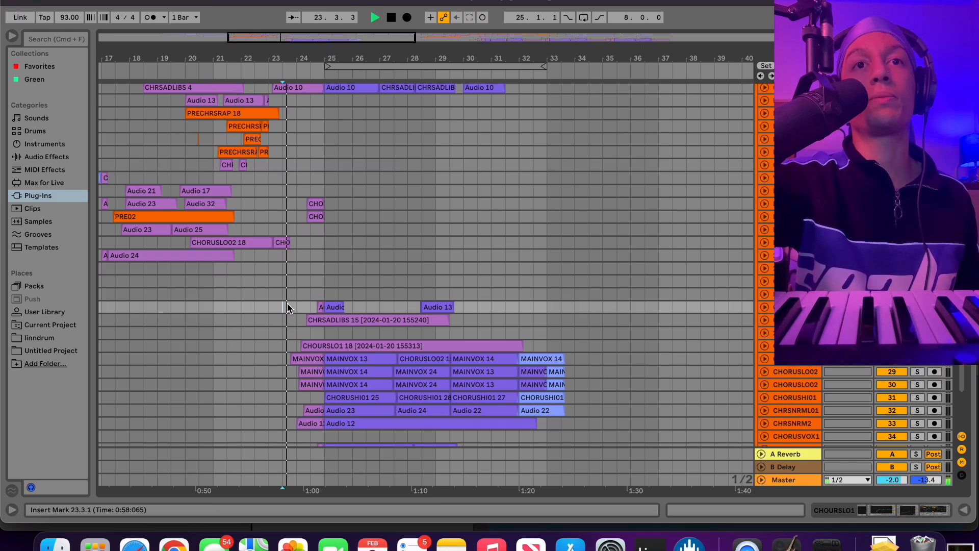
{"action": "scroll", "coordinate": [335, 367], "scroll_direction": "down", "scroll_amount": 4}
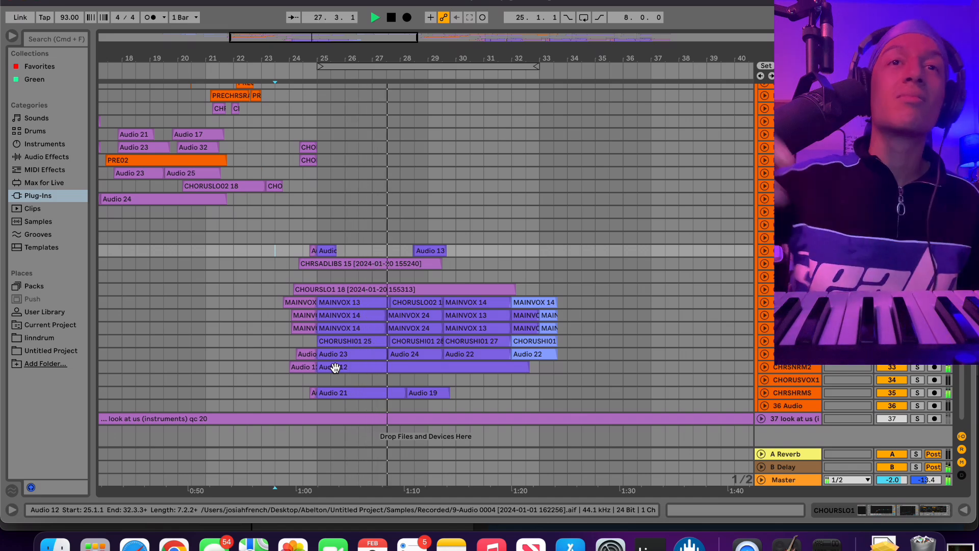
{"action": "scroll", "coordinate": [383, 309], "scroll_direction": "up", "scroll_amount": 10}
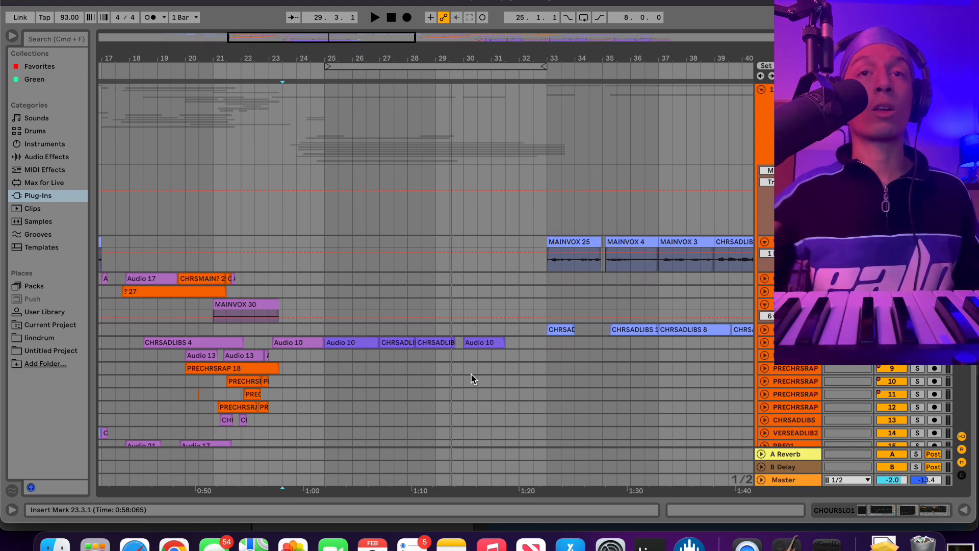
Replay the chorus layers from 23.3.1 on the CHORUSLO02 track, following them down to the CHRSHRMS track
{"action": "scroll", "coordinate": [393, 394], "scroll_direction": "down", "scroll_amount": 10}
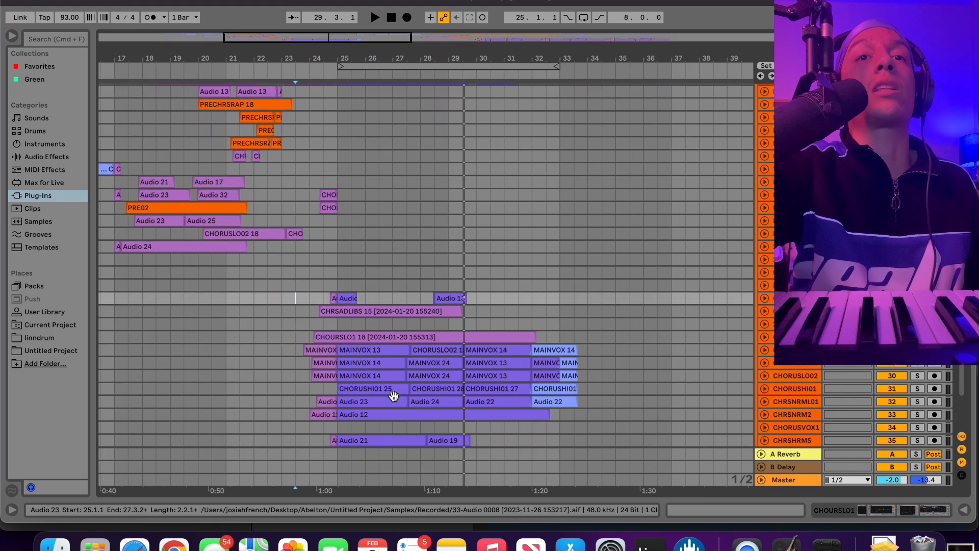
{"action": "left_click", "coordinate": [294, 350]}
{"action": "key", "text": "space"}
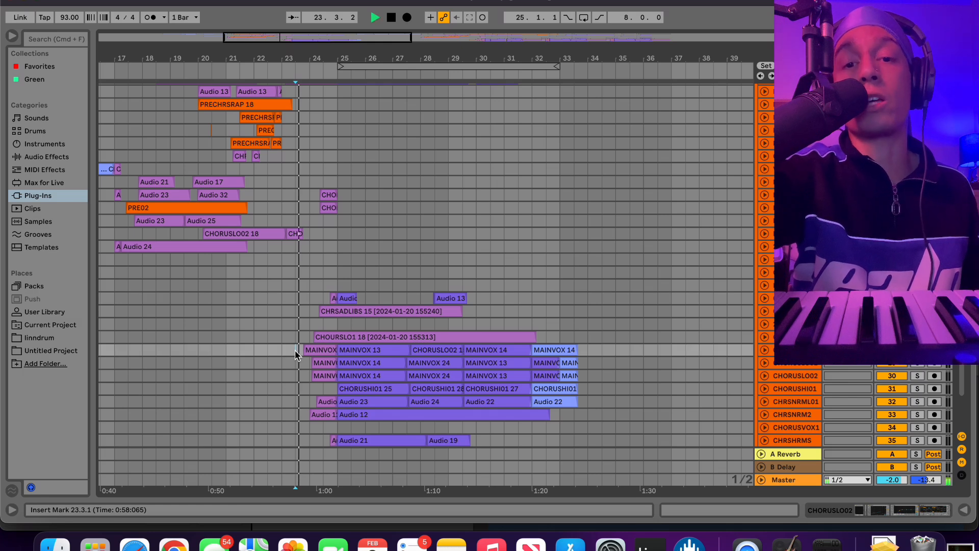
{"action": "key", "text": "space"}
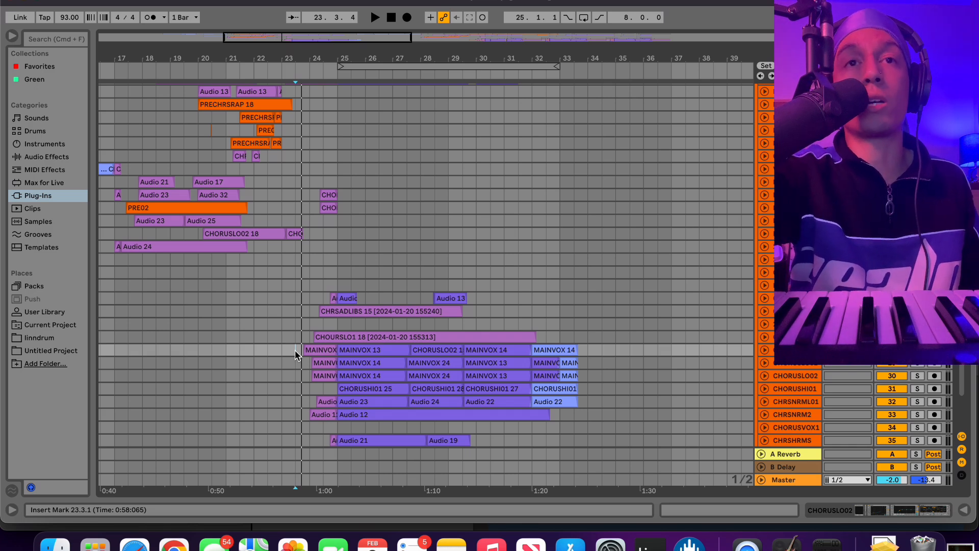
{"action": "key", "text": "space"}
{"action": "scroll", "coordinate": [404, 394], "scroll_direction": "down", "scroll_amount": 4}
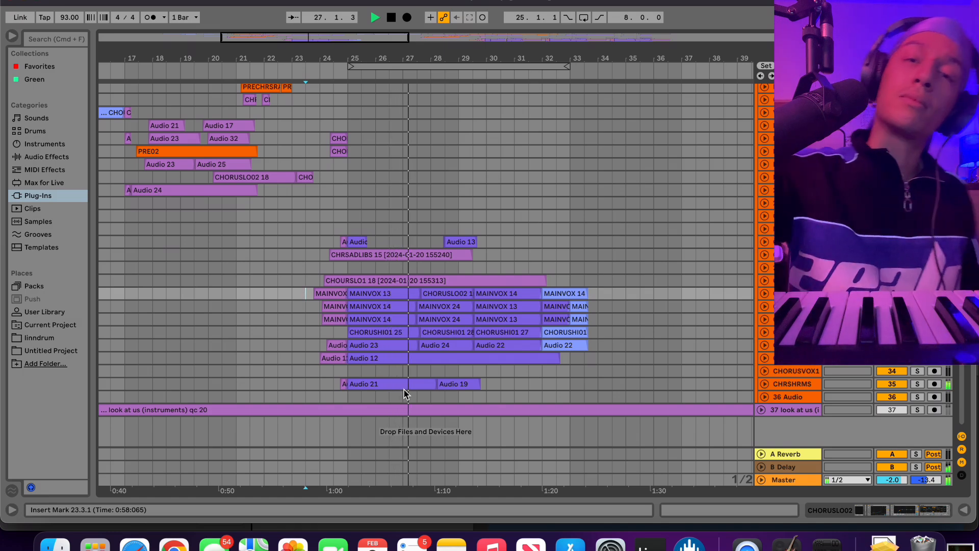
{"action": "key", "text": "space"}
Play the chorus ad-libs on the upper CHRSADLIBS track from 24.3.1 and stop in bar 29
{"action": "scroll", "coordinate": [393, 220], "scroll_direction": "up", "scroll_amount": 3}
{"action": "scroll", "coordinate": [388, 229], "scroll_direction": "up", "scroll_amount": 10}
{"action": "left_click", "coordinate": [349, 328]}
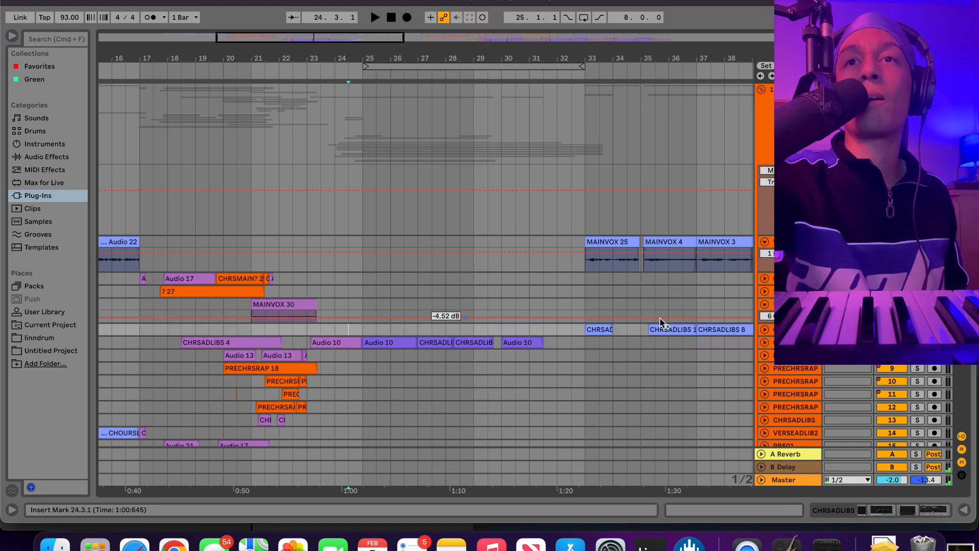
{"action": "scroll", "coordinate": [584, 348], "scroll_direction": "down", "scroll_amount": 5}
{"action": "key", "text": "space"}
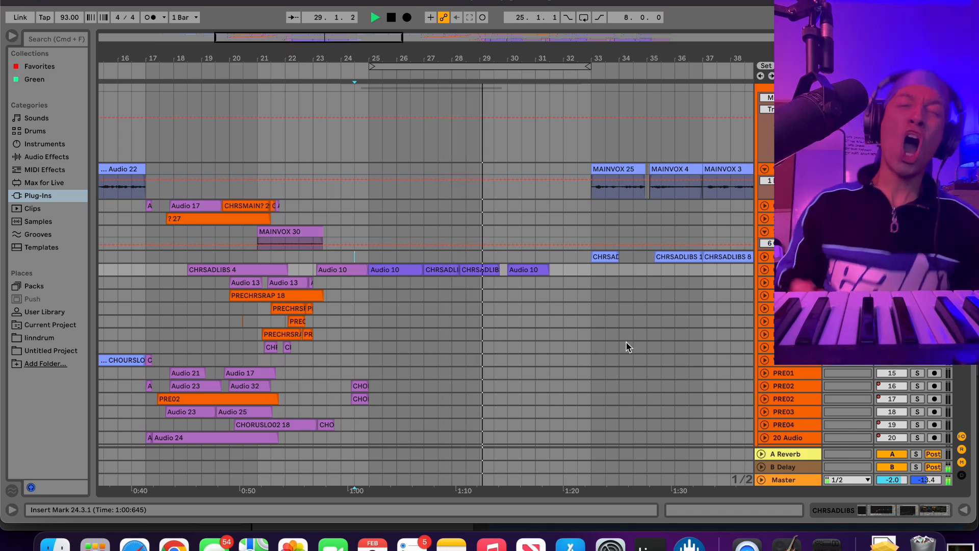
{"action": "key", "text": "space"}
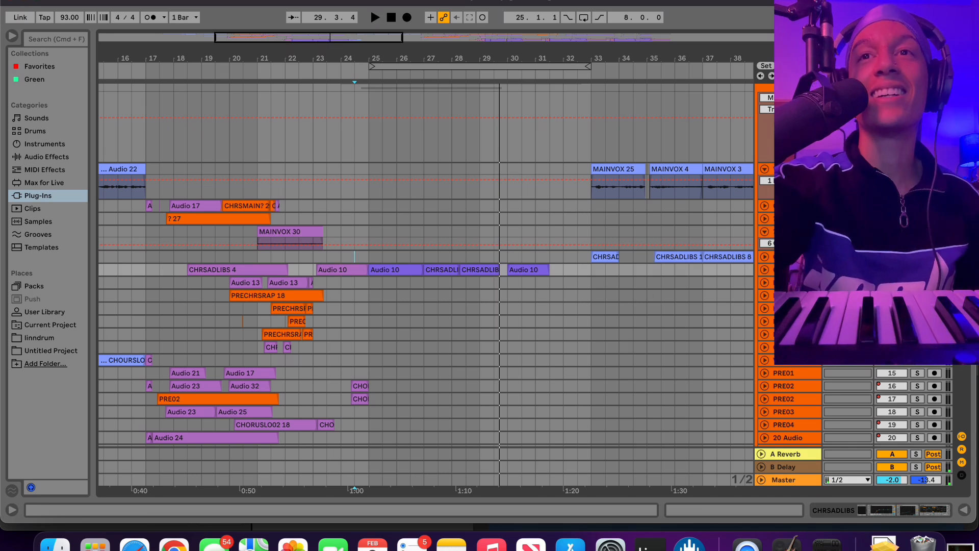
Look over the first chorus layers and play the second verse's vocals from 33.1.1, stopping in bar 36
{"action": "mouse_move", "coordinate": [333, 38]}
{"action": "left_mouse_down"}
{"action": "mouse_move", "coordinate": [329, 20]}
{"action": "mouse_move", "coordinate": [333, 43]}
{"action": "left_mouse_up"}
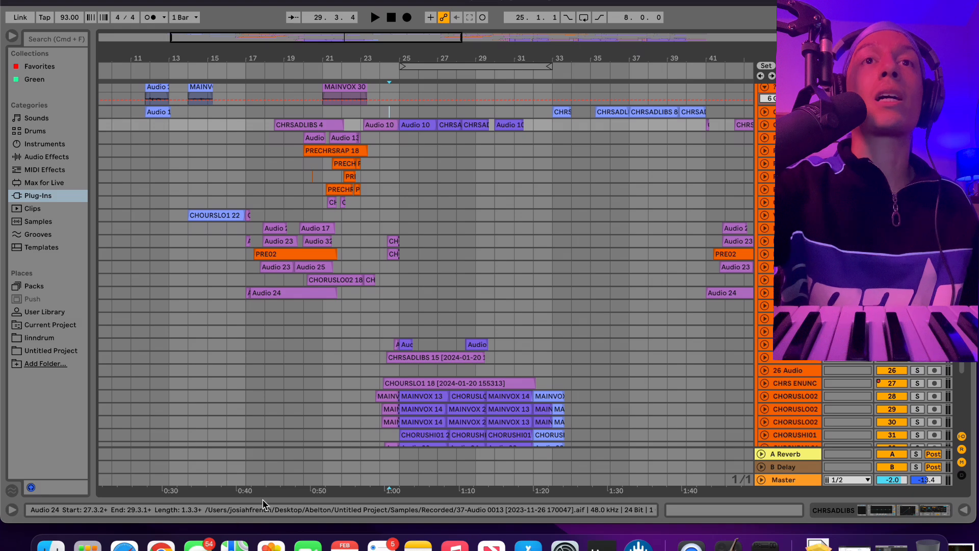
{"action": "scroll", "coordinate": [114, 326], "scroll_direction": "up", "scroll_amount": 4}
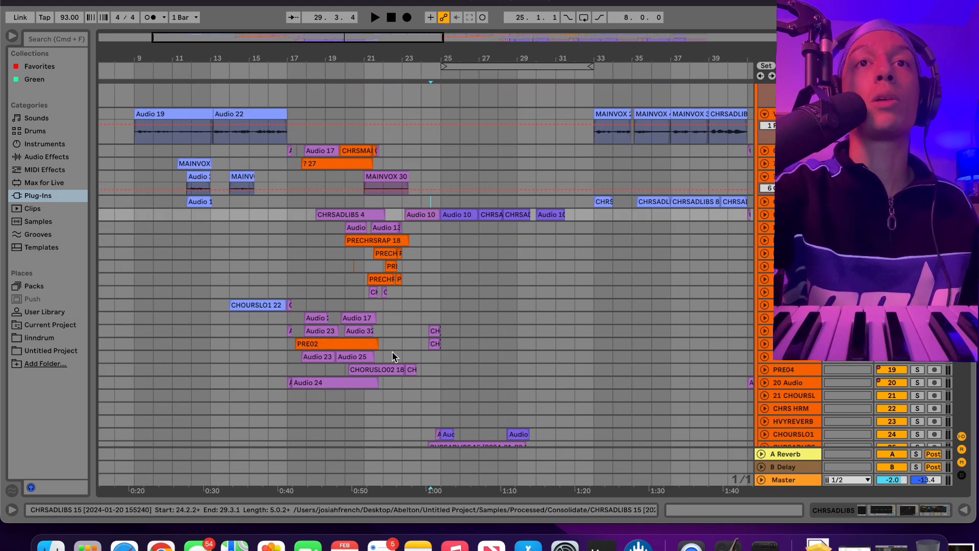
{"action": "scroll", "coordinate": [393, 355], "scroll_direction": "down", "scroll_amount": 8}
{"action": "scroll", "coordinate": [484, 380], "scroll_direction": "right", "scroll_amount": 3}
{"action": "scroll", "coordinate": [485, 380], "scroll_direction": "up", "scroll_amount": 1}
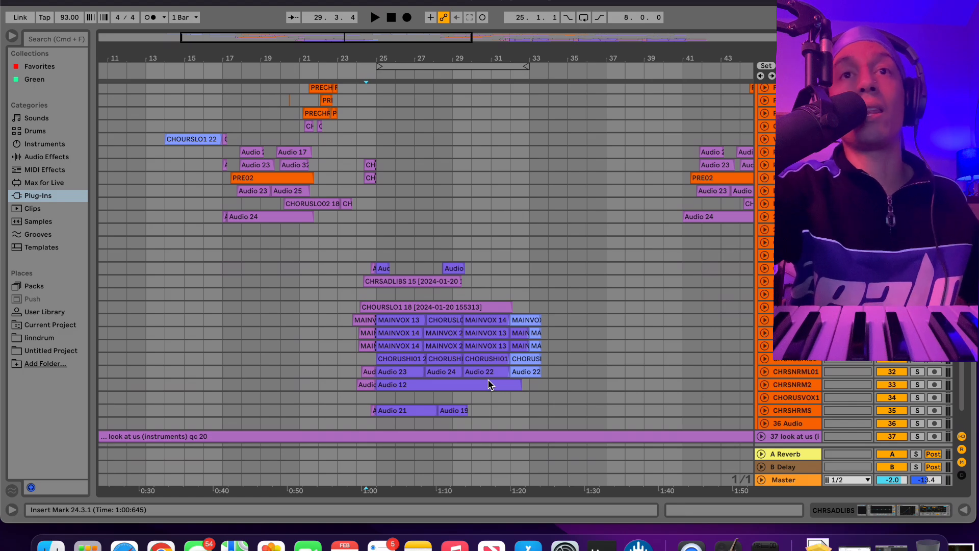
{"action": "scroll", "coordinate": [488, 379], "scroll_direction": "up", "scroll_amount": 12}
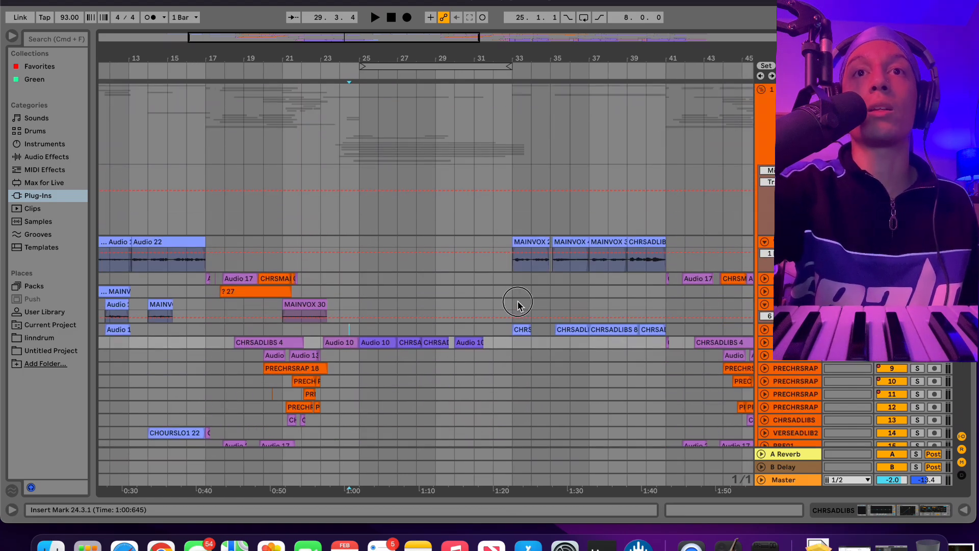
{"action": "left_click", "coordinate": [513, 291]}
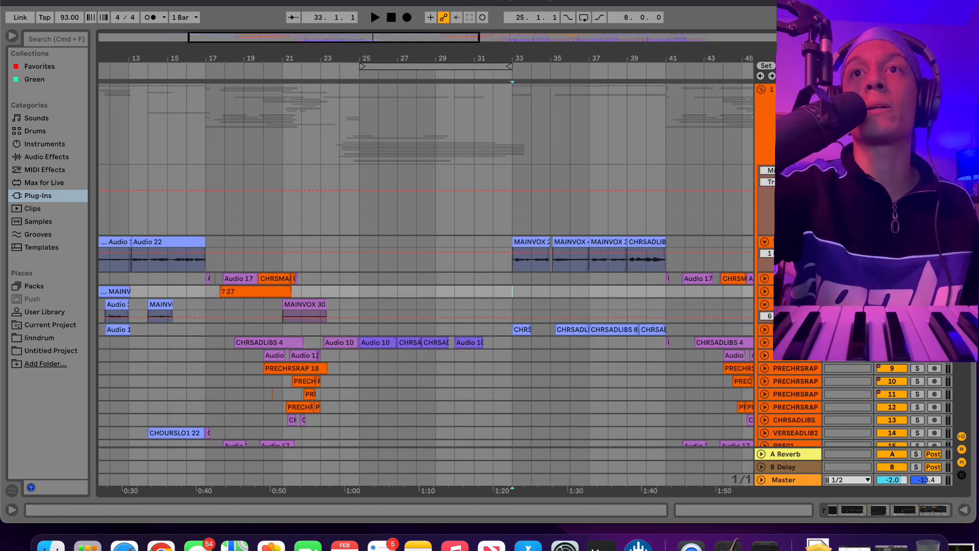
{"action": "key", "text": "space"}
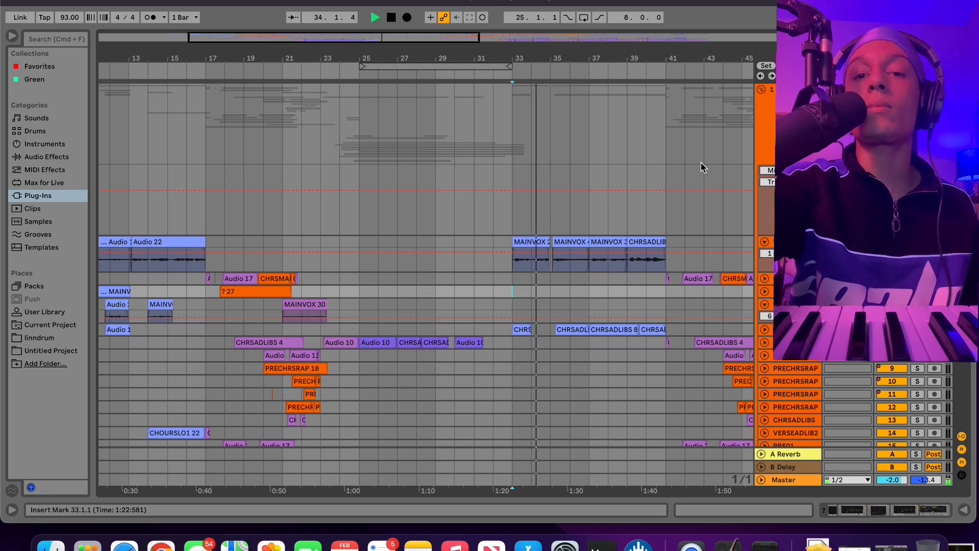
{"action": "scroll", "coordinate": [601, 203], "scroll_direction": "down", "scroll_amount": 5}
{"action": "scroll", "coordinate": [561, 214], "scroll_direction": "right", "scroll_amount": 3}
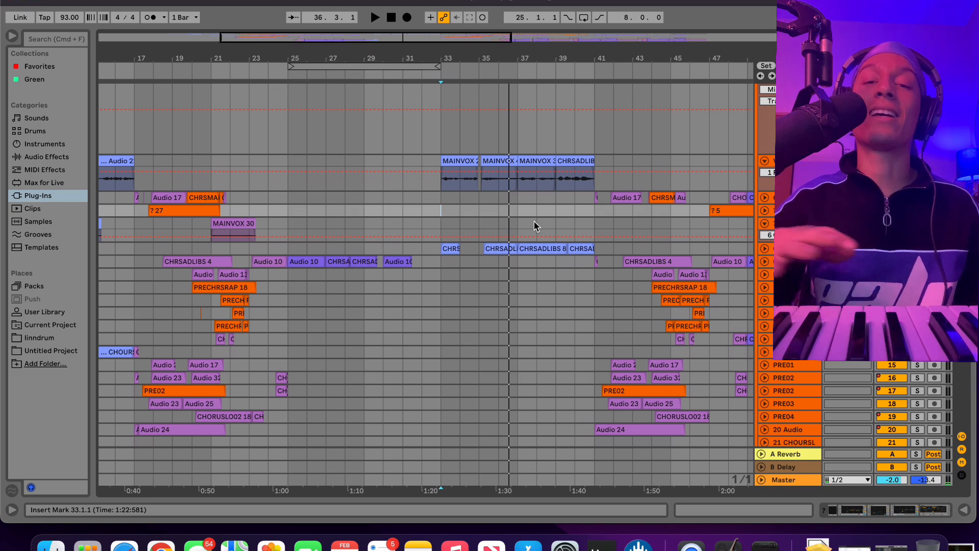
Replay the second verse from 33.1.1 through into the second pre-chorus and stop in bar 43
{"action": "key", "text": "space"}
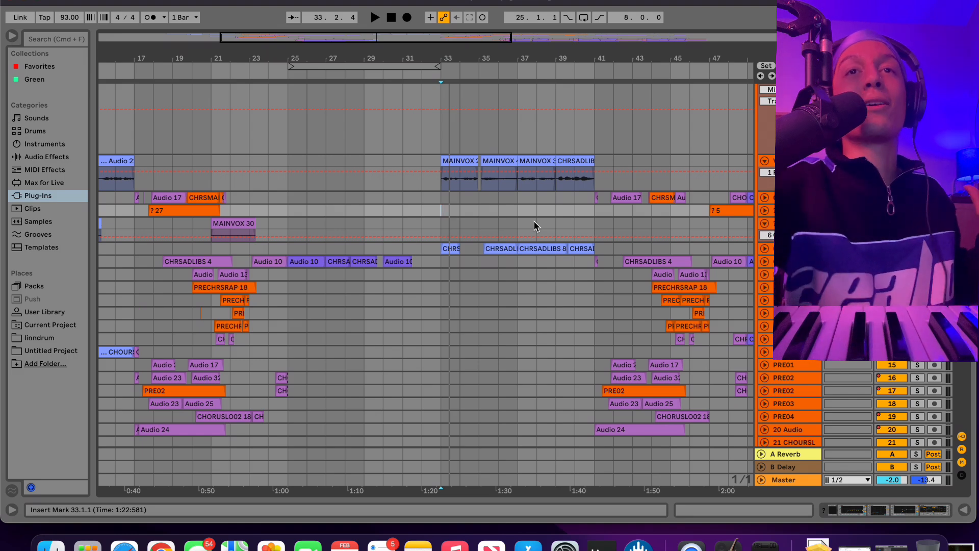
{"action": "key", "text": "space"}
{"action": "scroll", "coordinate": [534, 226], "scroll_direction": "up", "scroll_amount": 3}
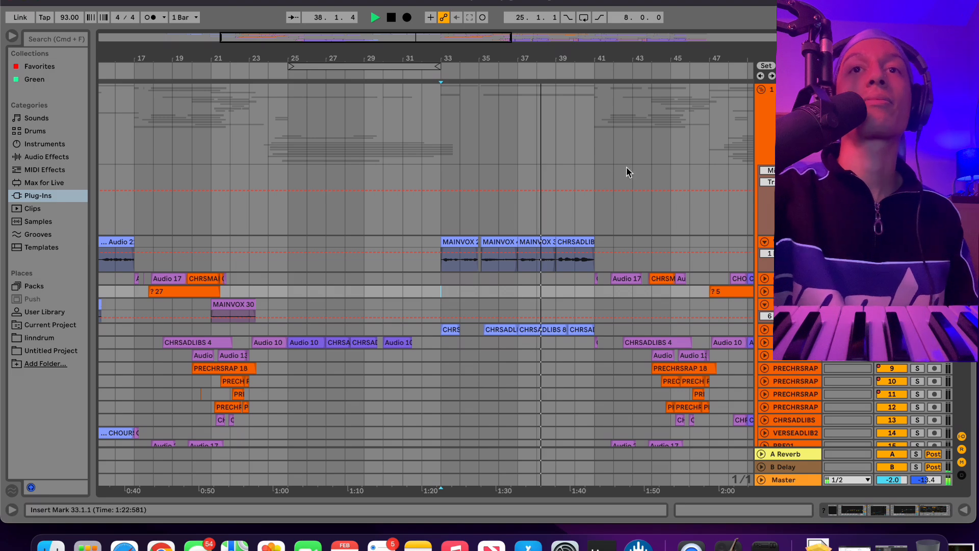
{"action": "scroll", "coordinate": [618, 179], "scroll_direction": "down", "scroll_amount": 5}
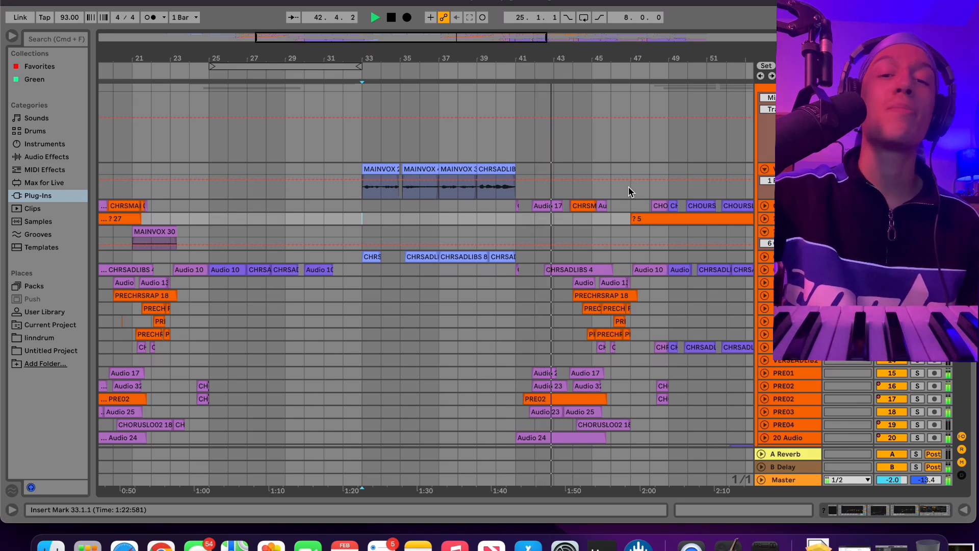
{"action": "key", "text": "space"}
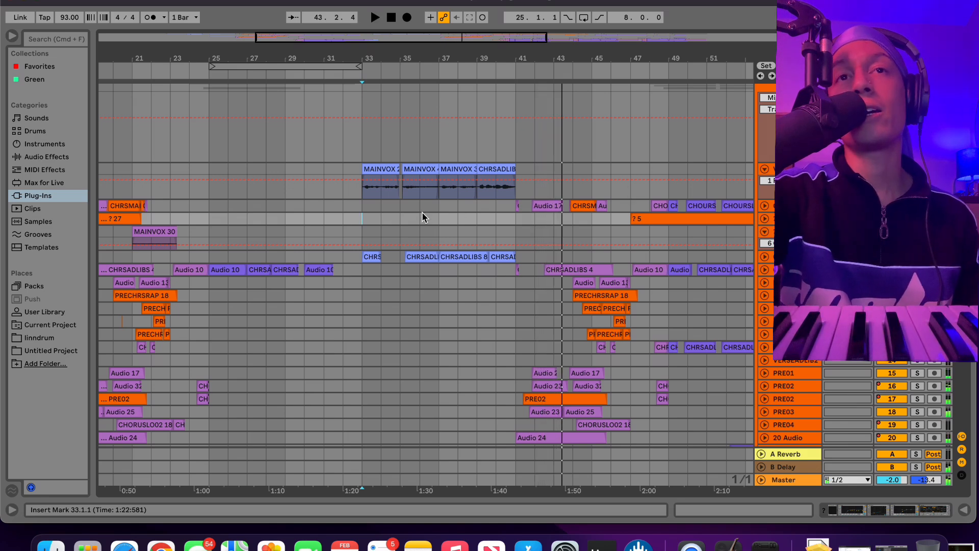
Show the whole arrangement and select the first and second verse vocal blocks in turn to compare them
{"action": "left_click_drag", "start_coordinate": [364, 38], "coordinate": [400, 39]}
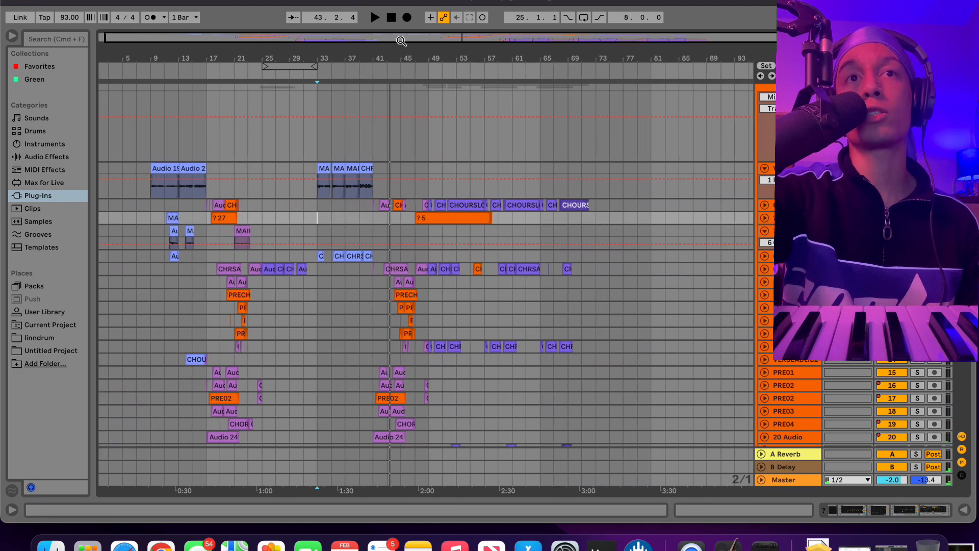
{"action": "scroll", "coordinate": [274, 222], "scroll_direction": "down", "scroll_amount": 5}
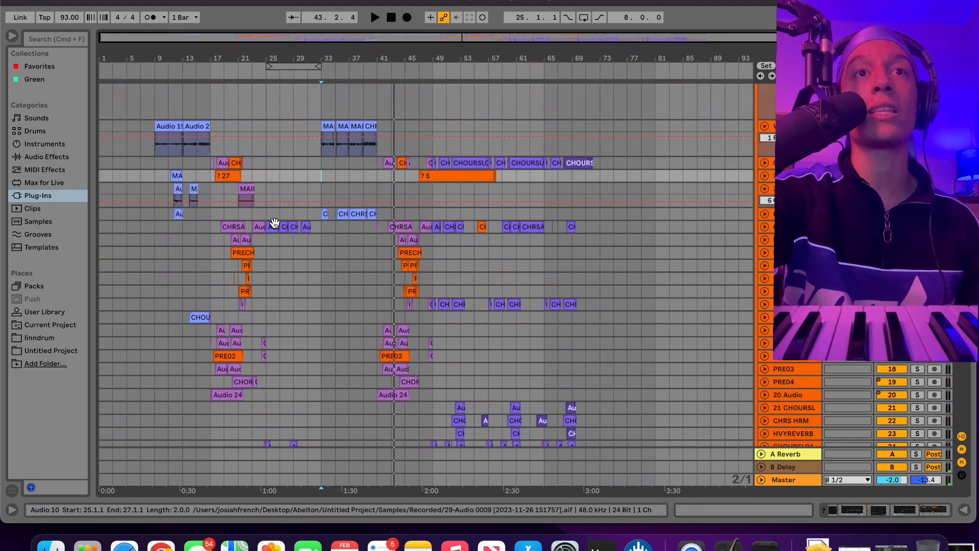
{"action": "left_click_drag", "start_coordinate": [142, 123], "coordinate": [210, 241]}
{"action": "left_click_drag", "start_coordinate": [321, 125], "coordinate": [385, 241]}
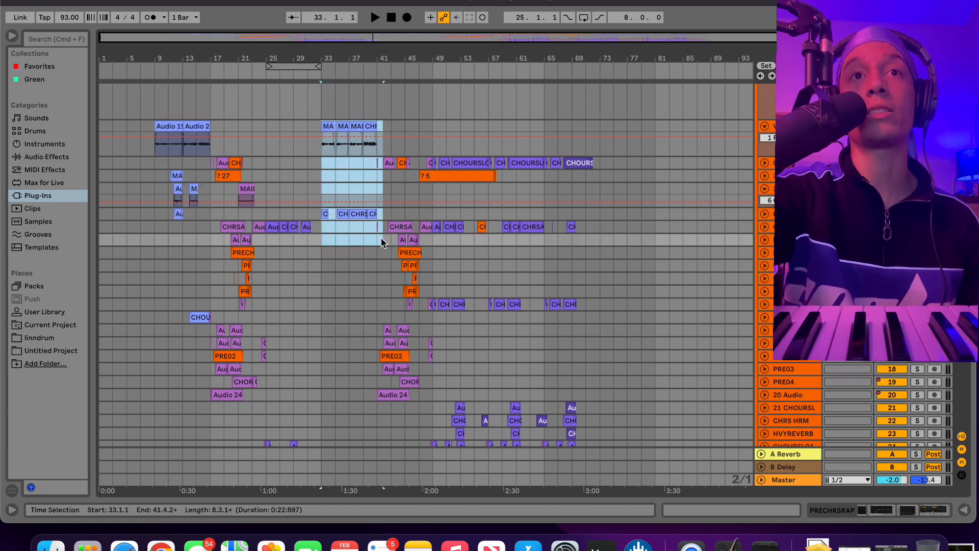
{"action": "left_click", "coordinate": [336, 304]}
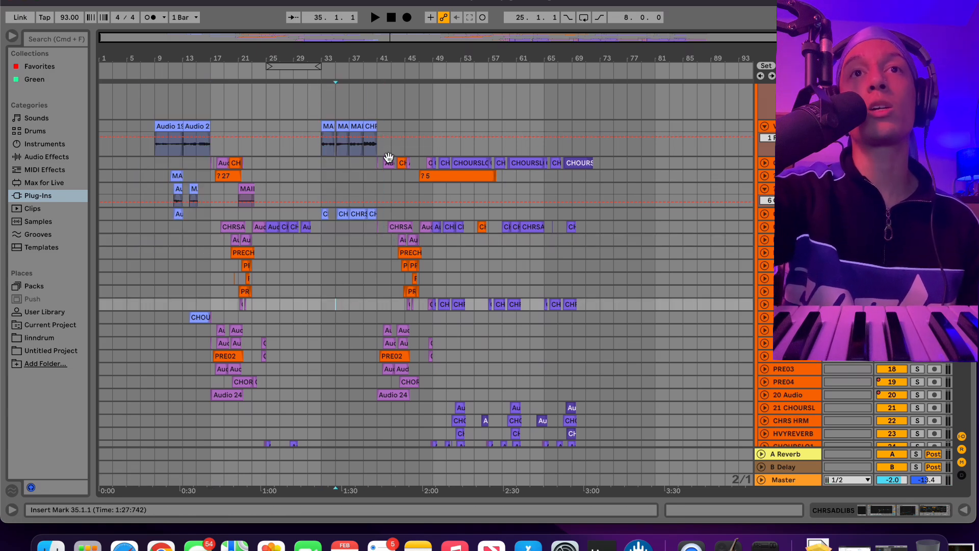
Select the second and first pre-chorus blocks in turn, and play the second pre-chorus from 41.1.1, stopping in bar 45
{"action": "left_click_drag", "start_coordinate": [383, 157], "coordinate": [431, 430]}
{"action": "left_click_drag", "start_coordinate": [212, 159], "coordinate": [269, 434]}
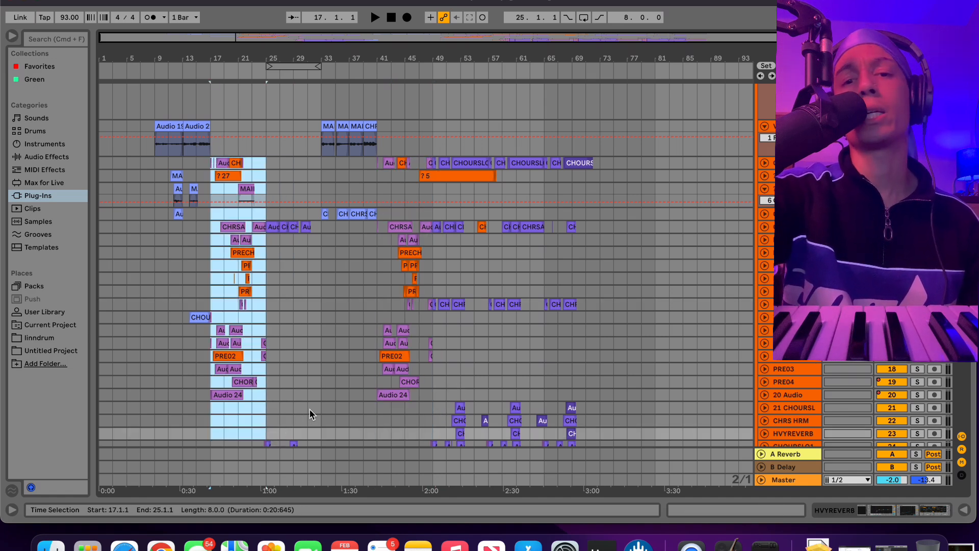
{"action": "left_click", "coordinate": [378, 342]}
{"action": "key", "text": "space"}
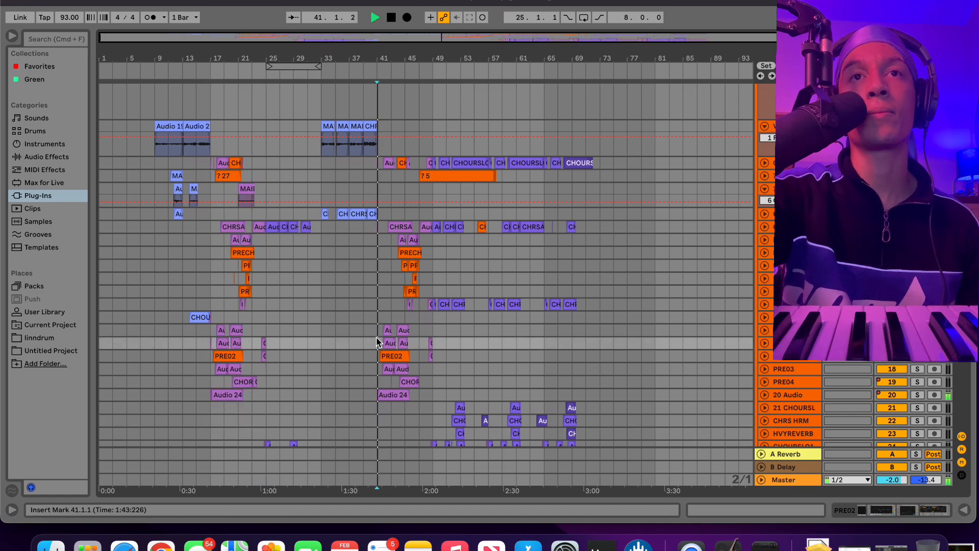
{"action": "scroll", "coordinate": [378, 343], "scroll_direction": "down", "scroll_amount": 10}
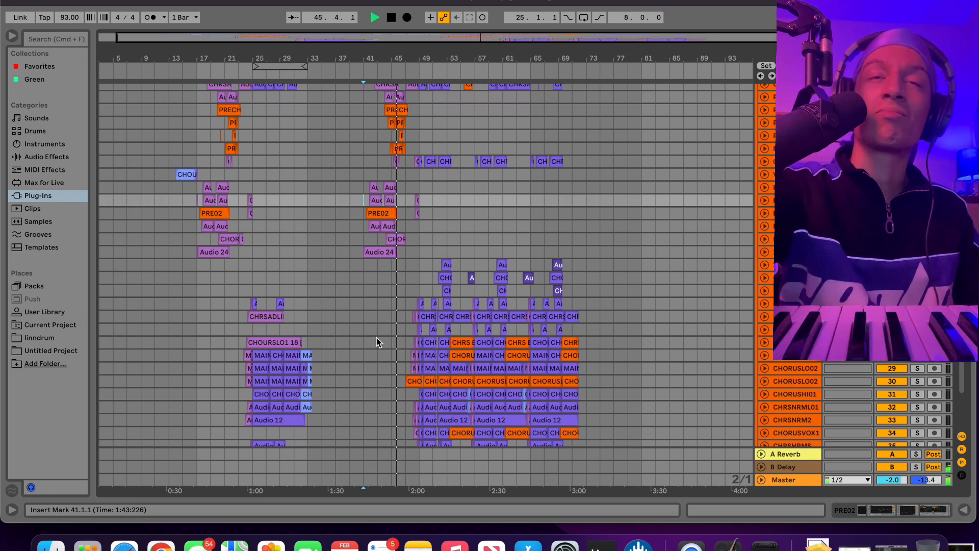
{"action": "key", "text": "space"}
Review the vocal tracks from the top and play the lead-in to the second chorus's stacked layers
{"action": "scroll", "coordinate": [376, 342], "scroll_direction": "up", "scroll_amount": 10}
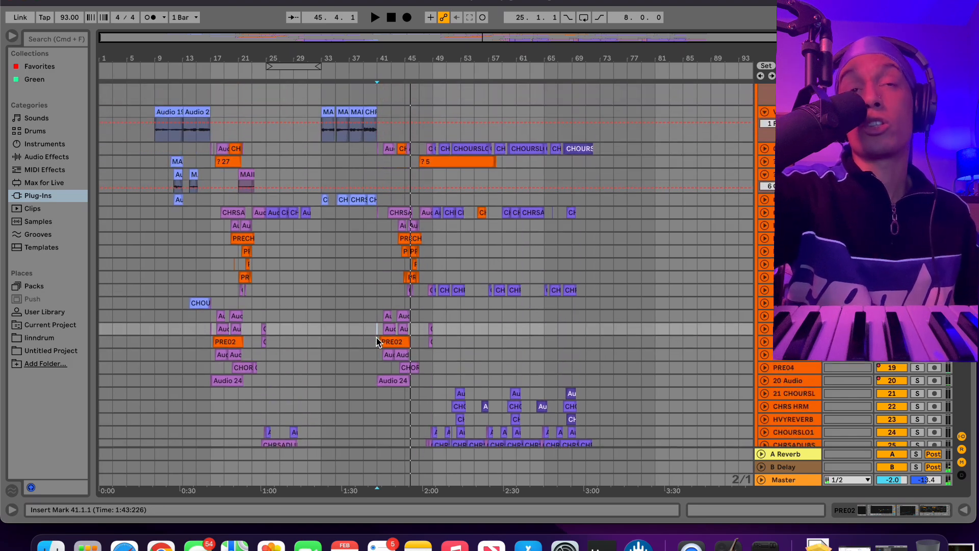
{"action": "scroll", "coordinate": [377, 342], "scroll_direction": "up", "scroll_amount": 4}
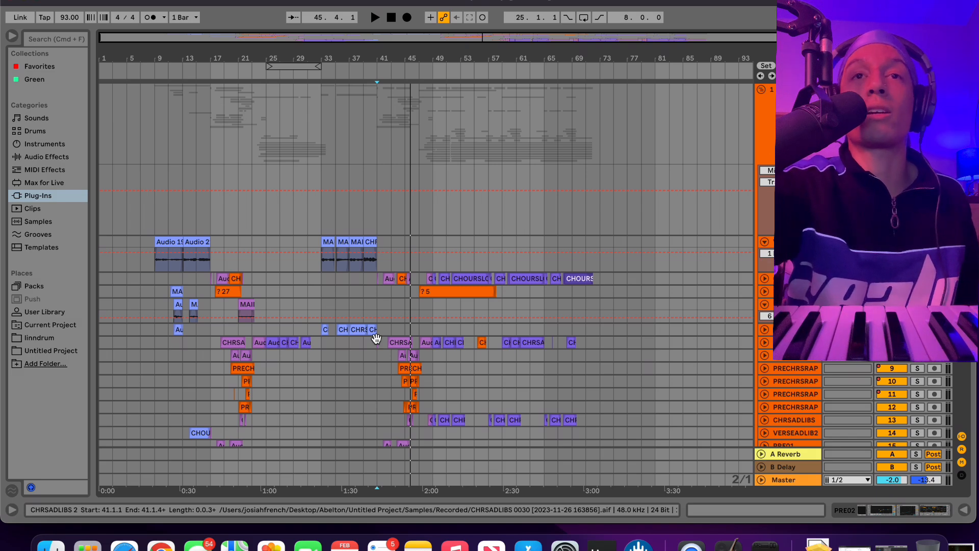
{"action": "scroll", "coordinate": [422, 385], "scroll_direction": "down", "scroll_amount": 10}
{"action": "left_click", "coordinate": [424, 365]}
{"action": "key", "text": "space"}
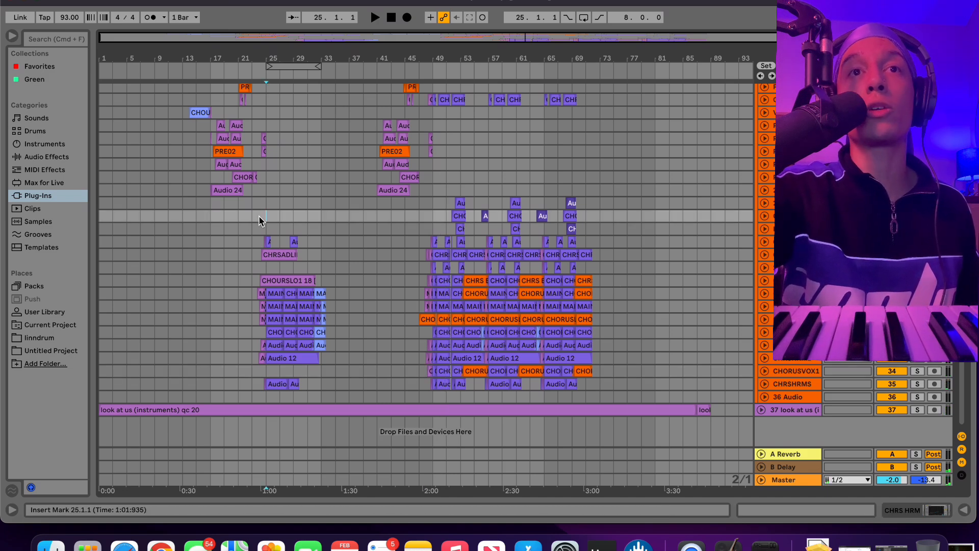
Play the second chorus from 51.1.1, select its added upper layers from 51.1.1 to 56.1.1, and stop in bar 53
{"action": "left_click", "coordinate": [448, 213]}
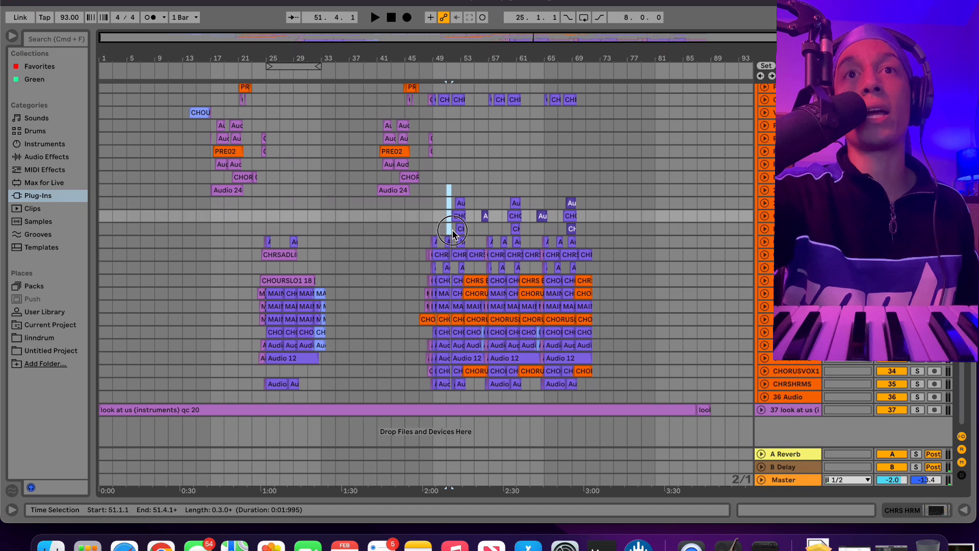
{"action": "left_click", "coordinate": [449, 226]}
{"action": "scroll", "coordinate": [449, 226], "scroll_direction": "up", "scroll_amount": 3}
{"action": "scroll", "coordinate": [449, 226], "scroll_direction": "up", "scroll_amount": 10}
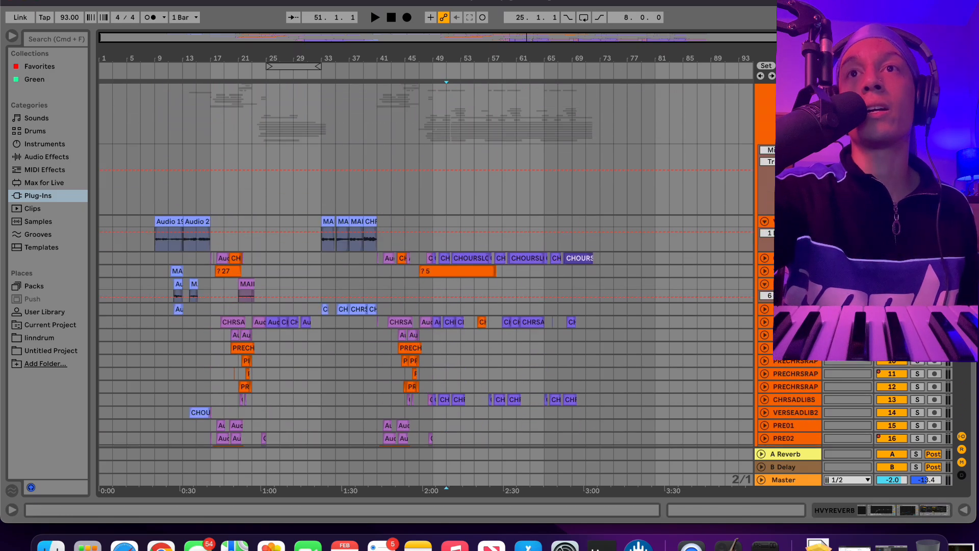
{"action": "scroll", "coordinate": [448, 226], "scroll_direction": "up", "scroll_amount": 1}
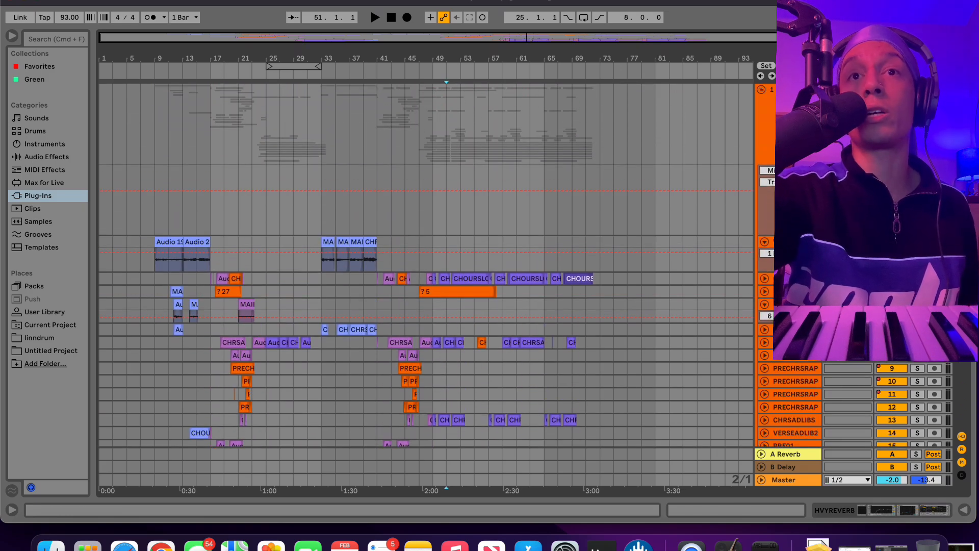
{"action": "key", "text": "space"}
{"action": "scroll", "coordinate": [702, 184], "scroll_direction": "down", "scroll_amount": 12}
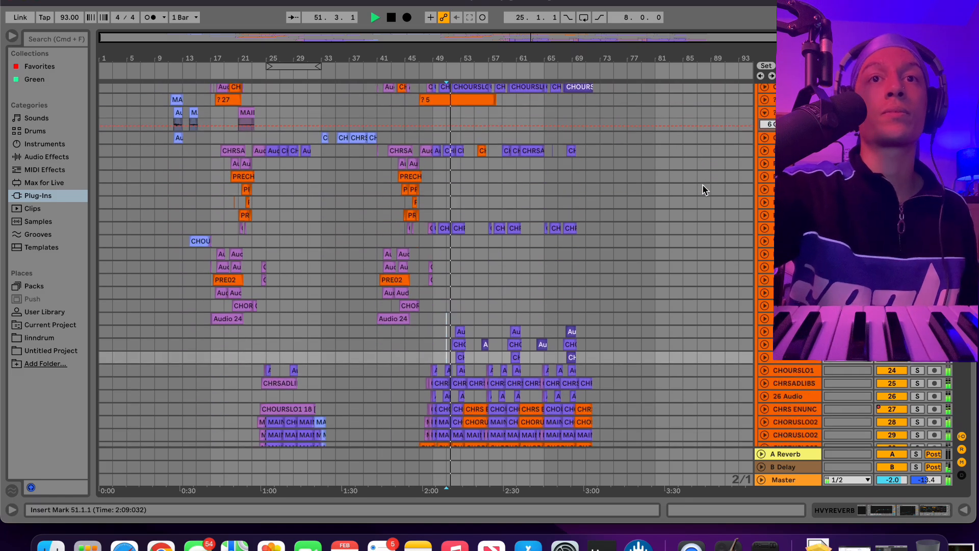
{"action": "left_click_drag", "start_coordinate": [446, 189], "coordinate": [482, 231]}
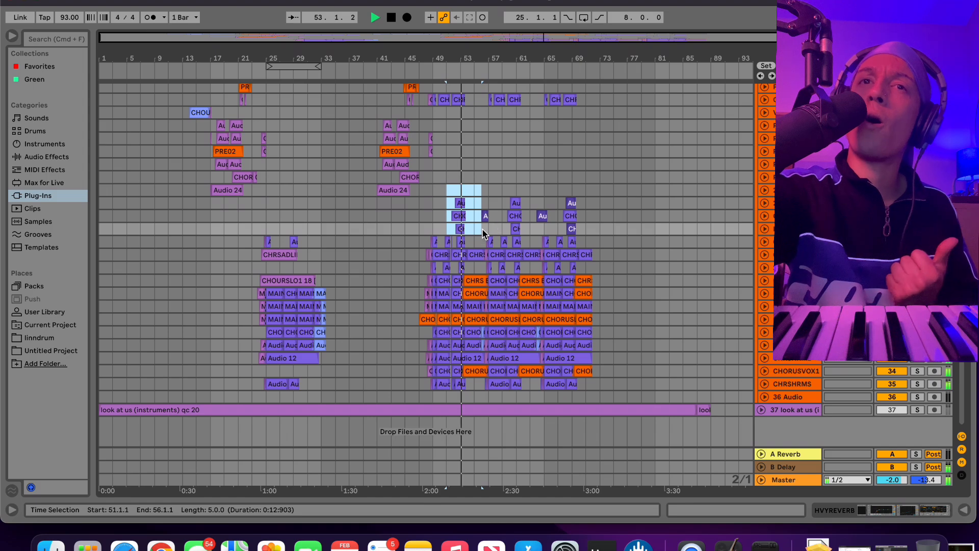
{"action": "key", "text": "space"}
Consolidate the uppermost CHORUSLO02 track's clips from 47.3.1 to 73.3.1 into one clip, and undo the consolidation
{"action": "key", "text": "z"}
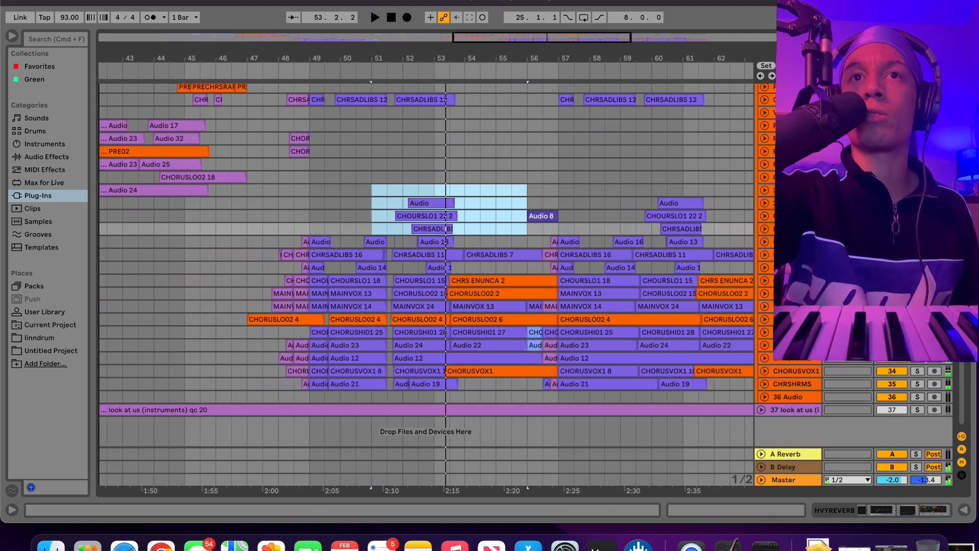
{"action": "scroll", "coordinate": [531, 153], "scroll_direction": "right", "scroll_amount": 5}
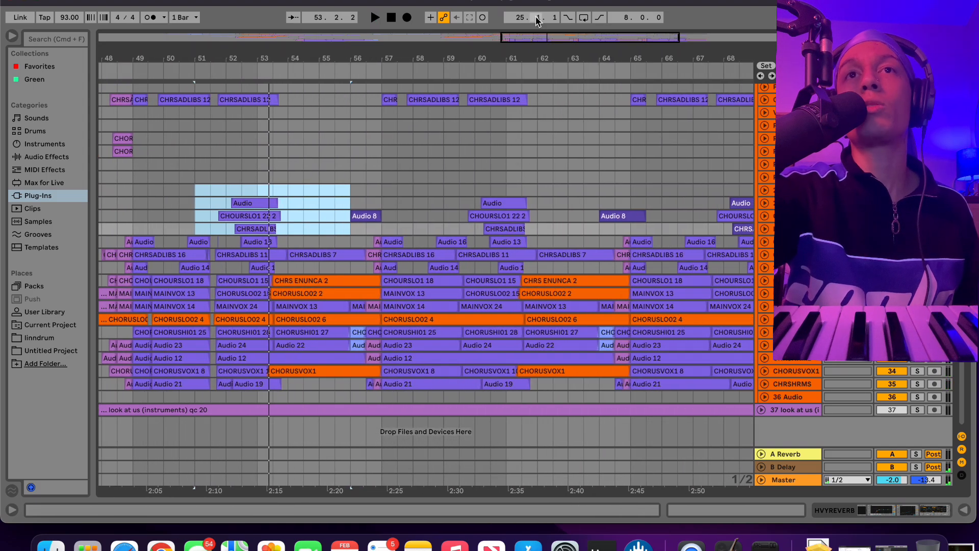
{"action": "left_click_drag", "start_coordinate": [536, 41], "coordinate": [540, 37]}
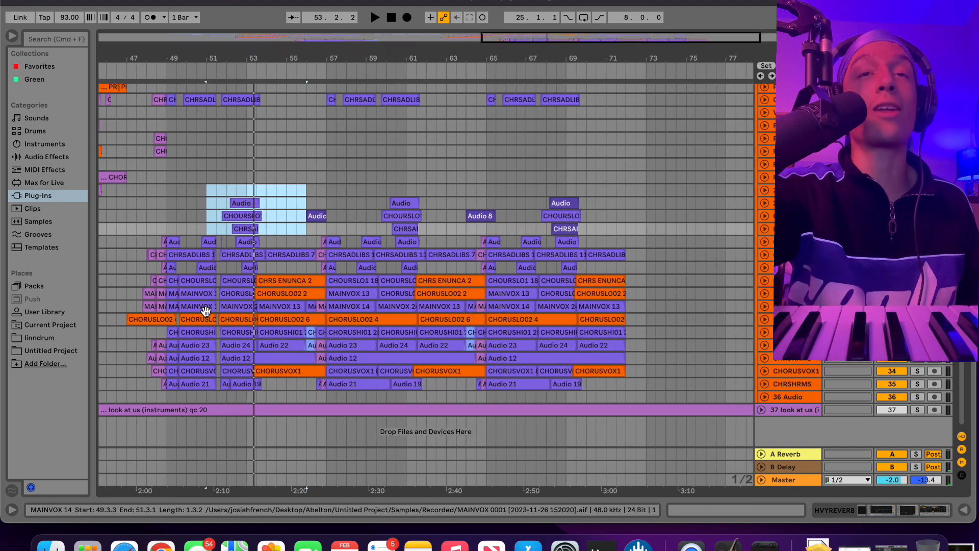
{"action": "left_click_drag", "start_coordinate": [138, 294], "coordinate": [651, 296]}
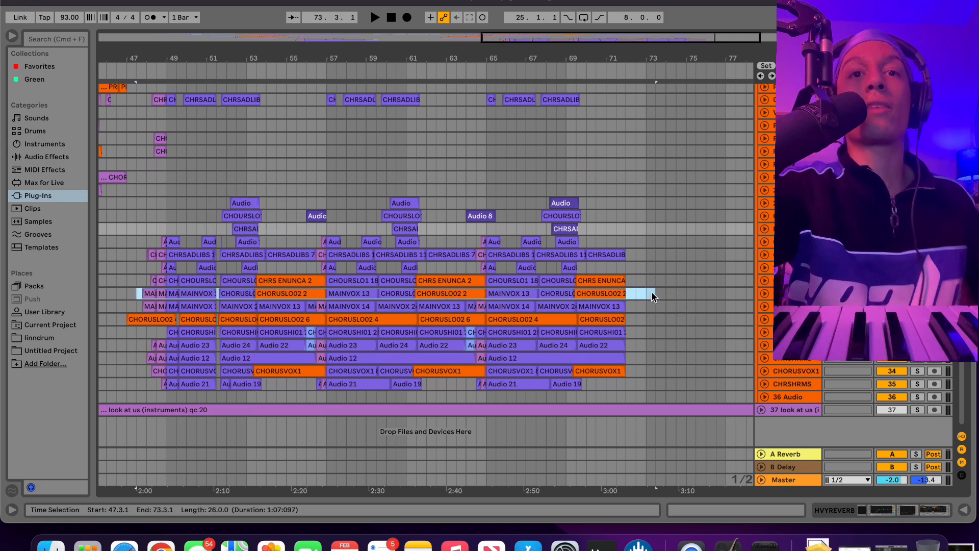
{"action": "key", "text": "super+j"}
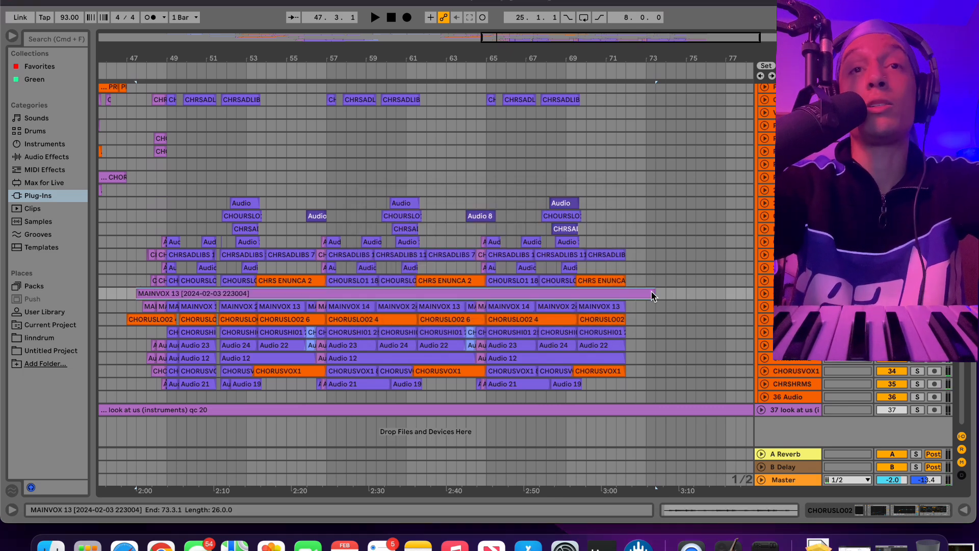
{"action": "key", "text": "super+z"}
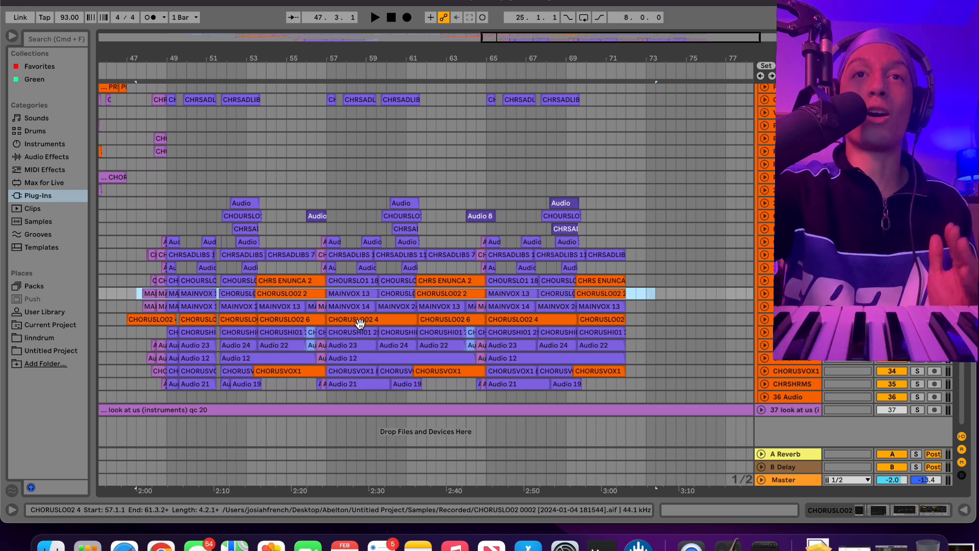
{"action": "scroll", "coordinate": [361, 323], "scroll_direction": "left", "scroll_amount": 1}
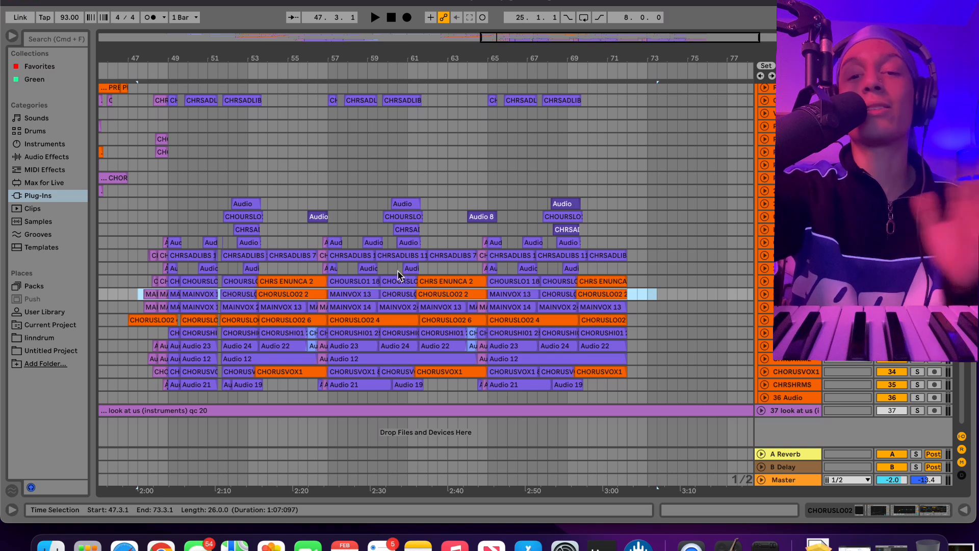